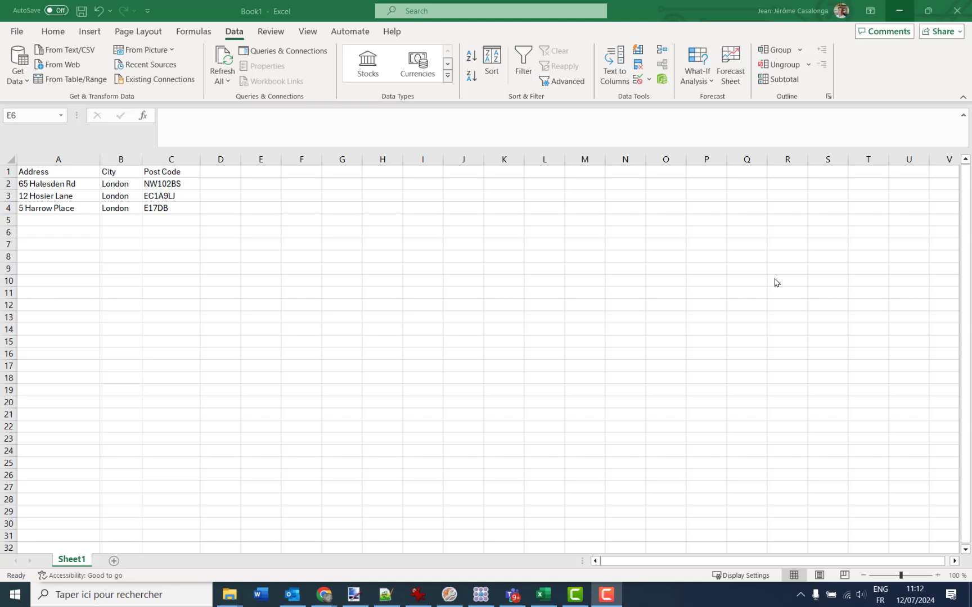
Step: Switch to Chrome and open the London (E12000007) regional extract from the Open Postcode Geo page, down to its Download section
{"action": "left_click", "coordinate": [928, 11]}
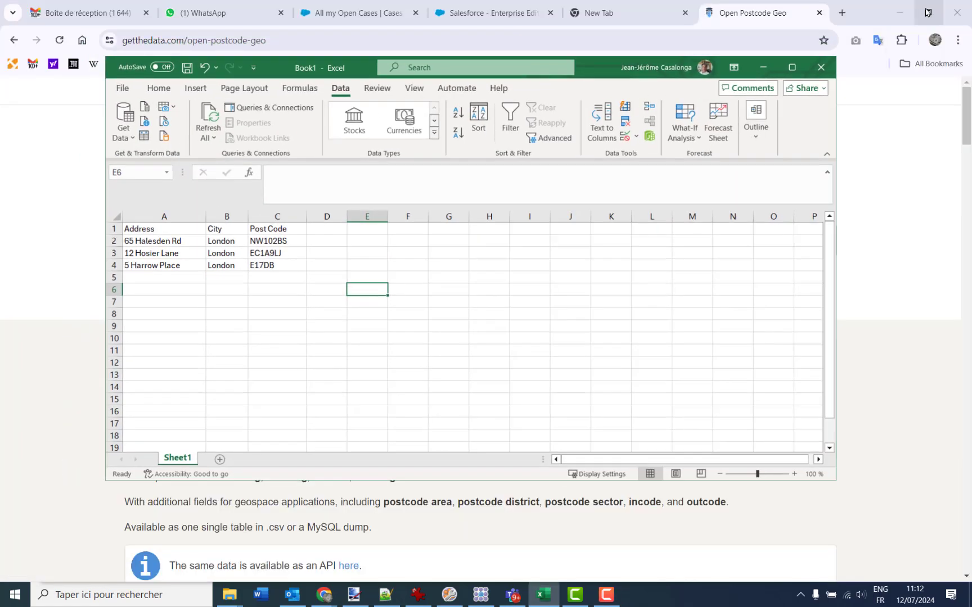
{"action": "left_click", "coordinate": [877, 155]}
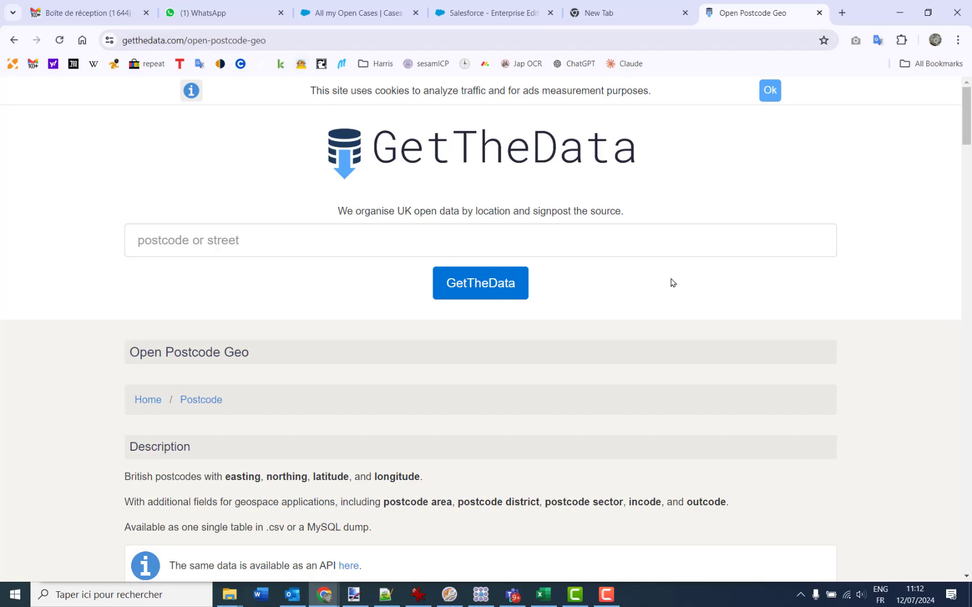
{"action": "scroll", "coordinate": [670, 282], "scroll_direction": "down", "scroll_amount": 5}
{"action": "scroll", "coordinate": [670, 282], "scroll_direction": "down", "scroll_amount": 5}
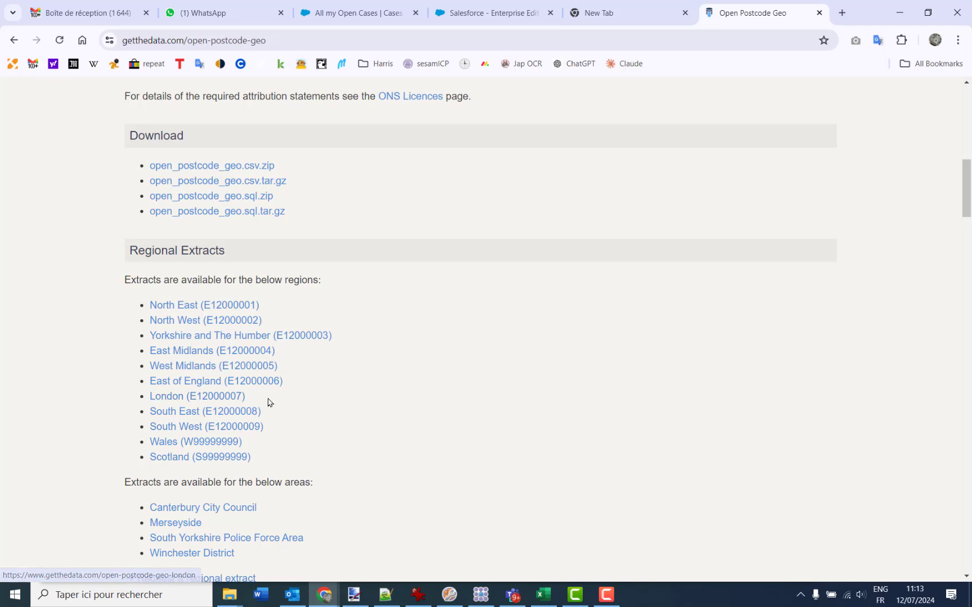
{"action": "left_click", "coordinate": [165, 401]}
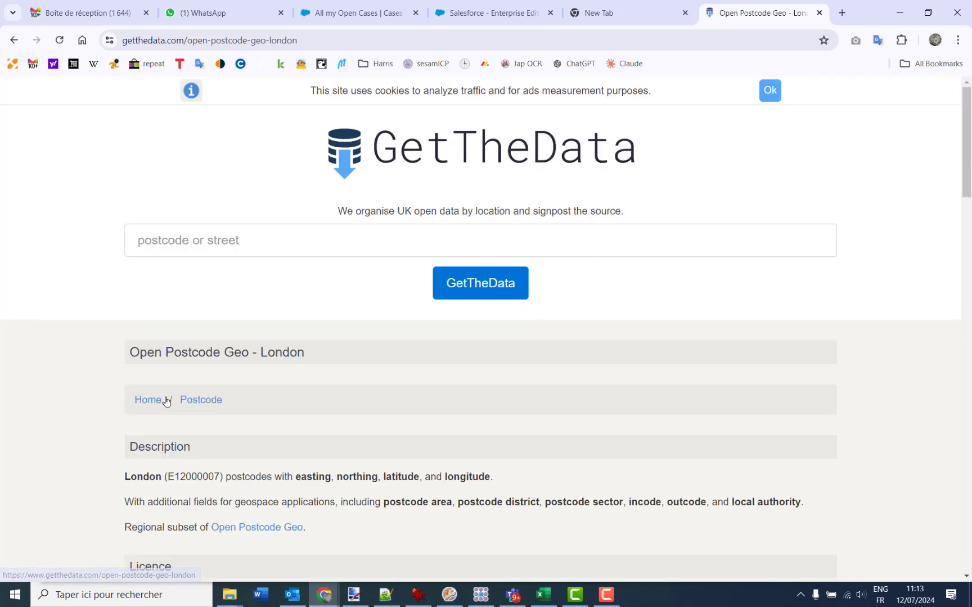
{"action": "scroll", "coordinate": [587, 388], "scroll_direction": "down", "scroll_amount": 5}
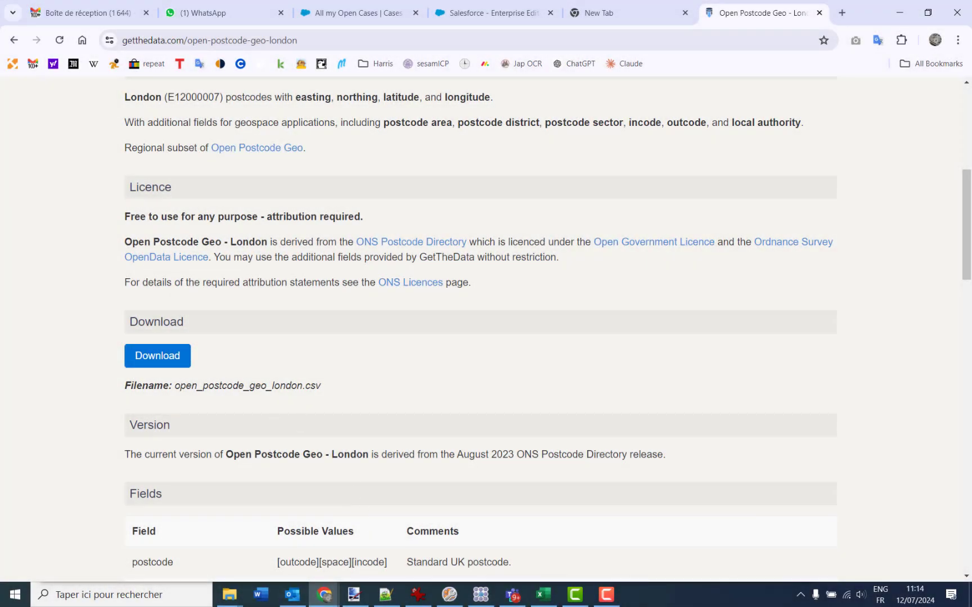
Step: Switch to Excel, create a blank workbook in a maximized window and start a data import from the web
{"action": "left_click", "coordinate": [544, 595]}
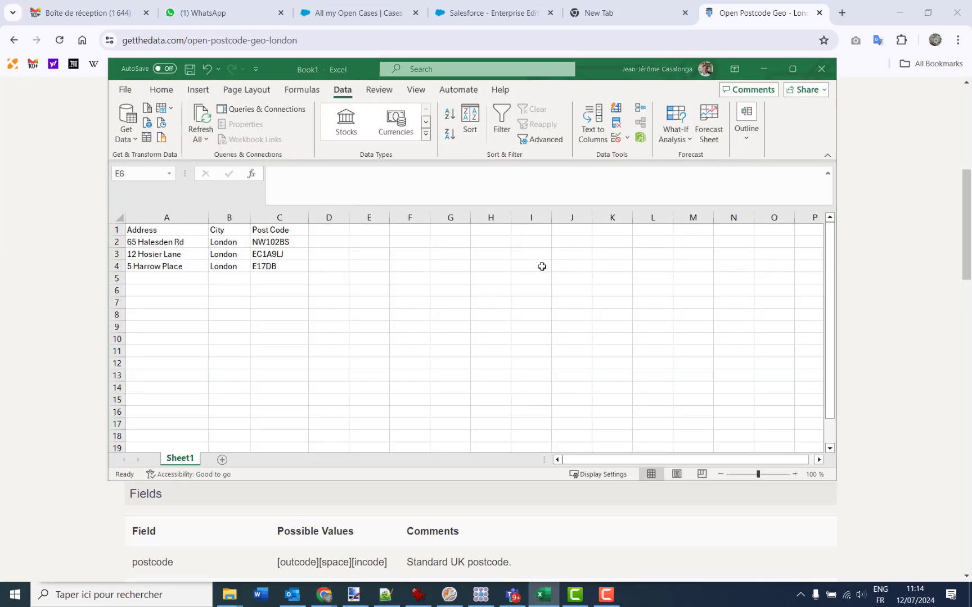
{"action": "key", "text": "ctrl+n"}
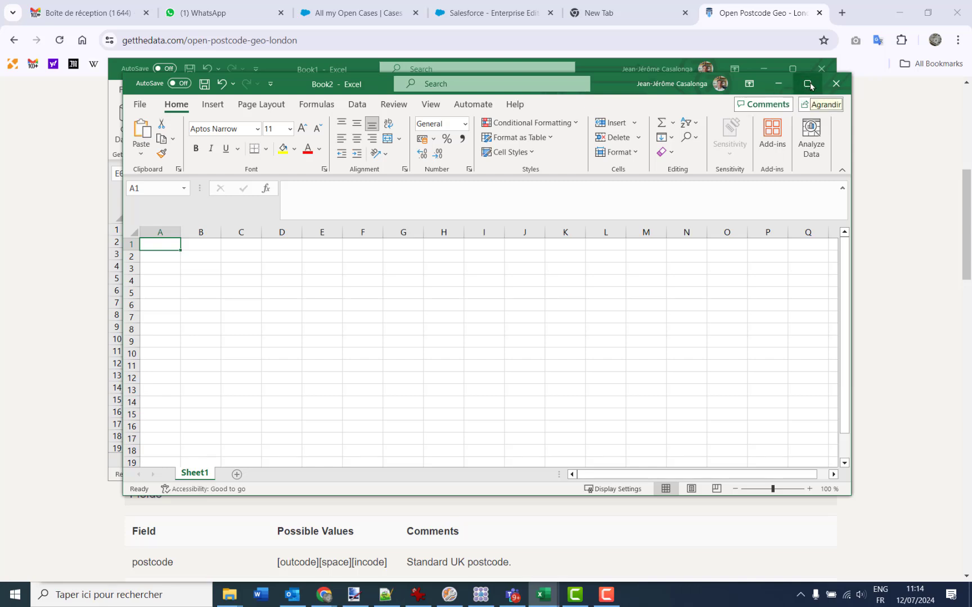
{"action": "left_click", "coordinate": [357, 106]}
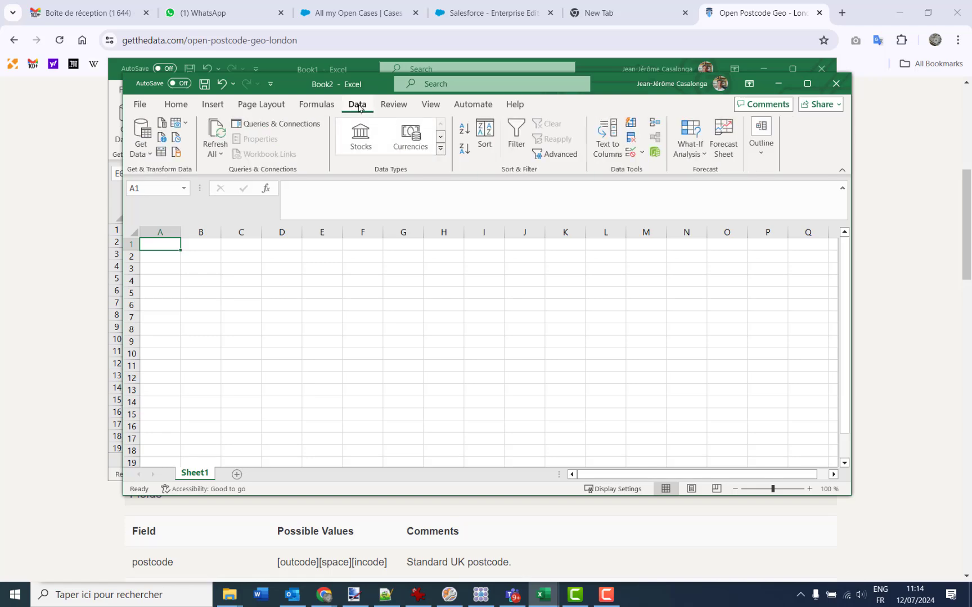
{"action": "left_click", "coordinate": [808, 84]}
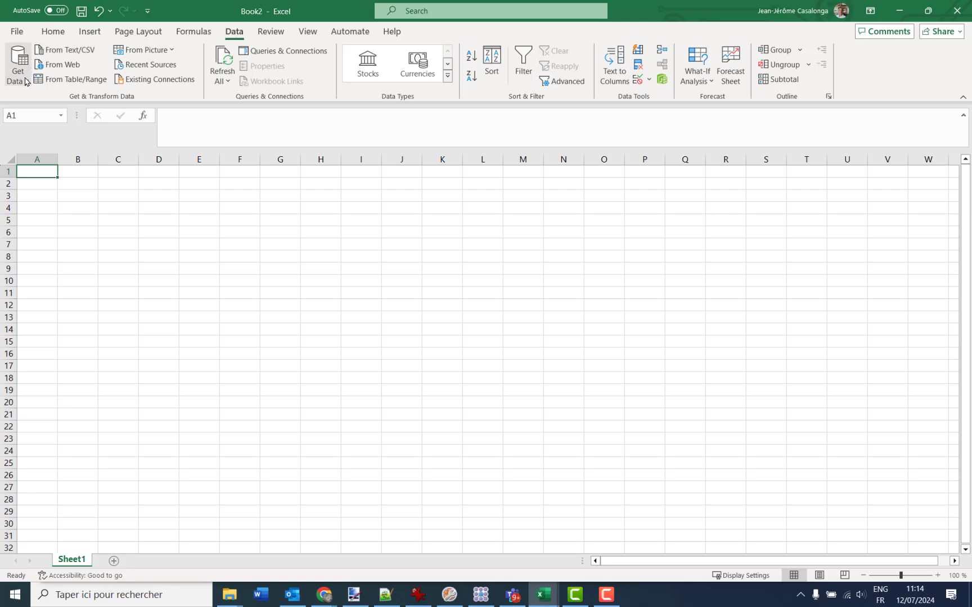
{"action": "left_click", "coordinate": [26, 85]}
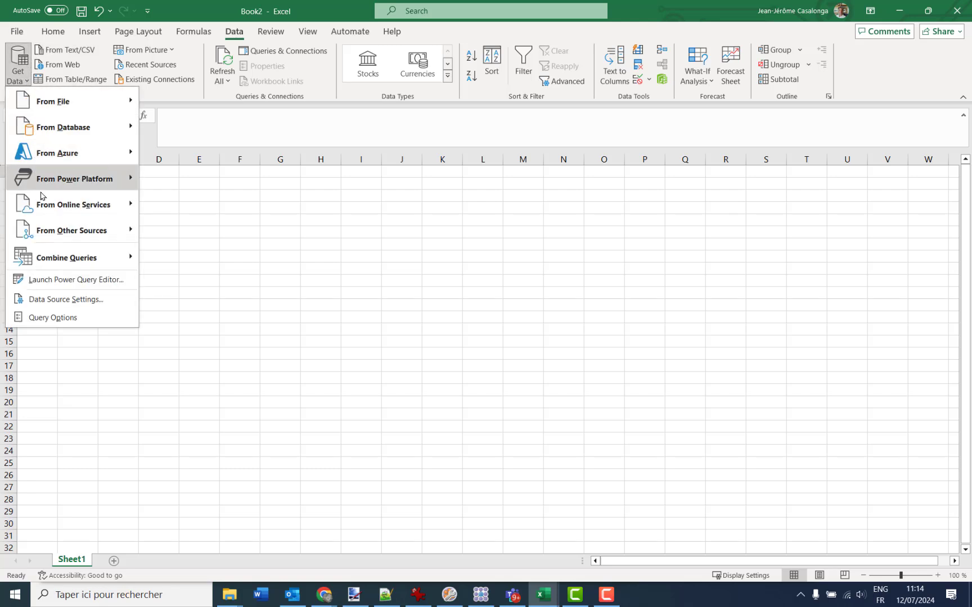
{"action": "mouse_move", "coordinate": [97, 234]}
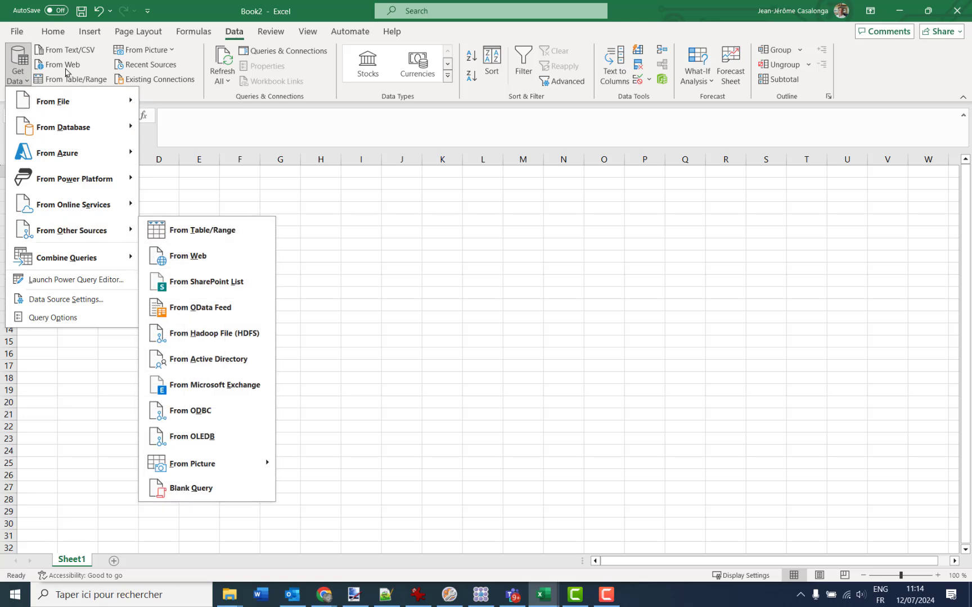
{"action": "left_click", "coordinate": [242, 243]}
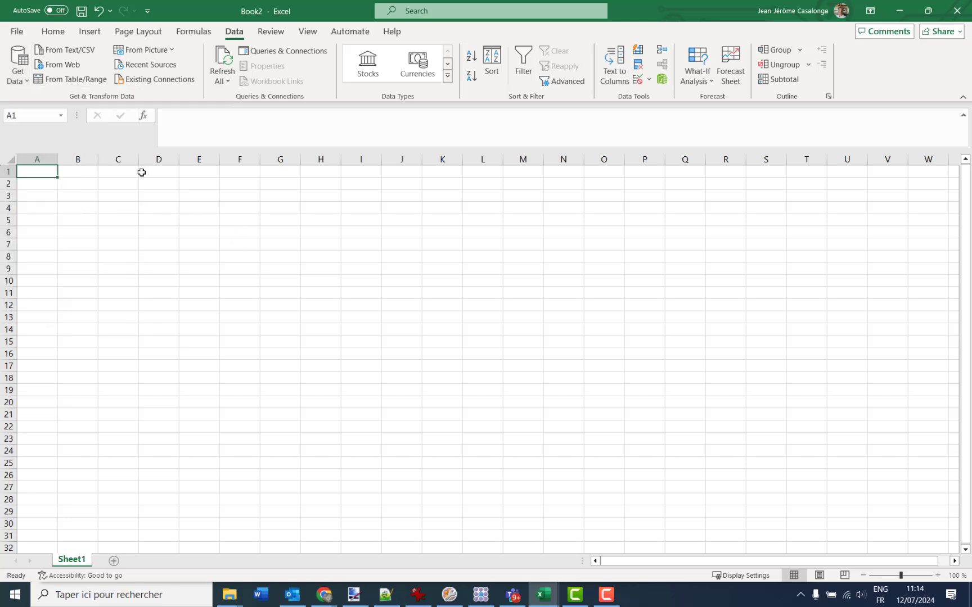
{"action": "left_click", "coordinate": [63, 65]}
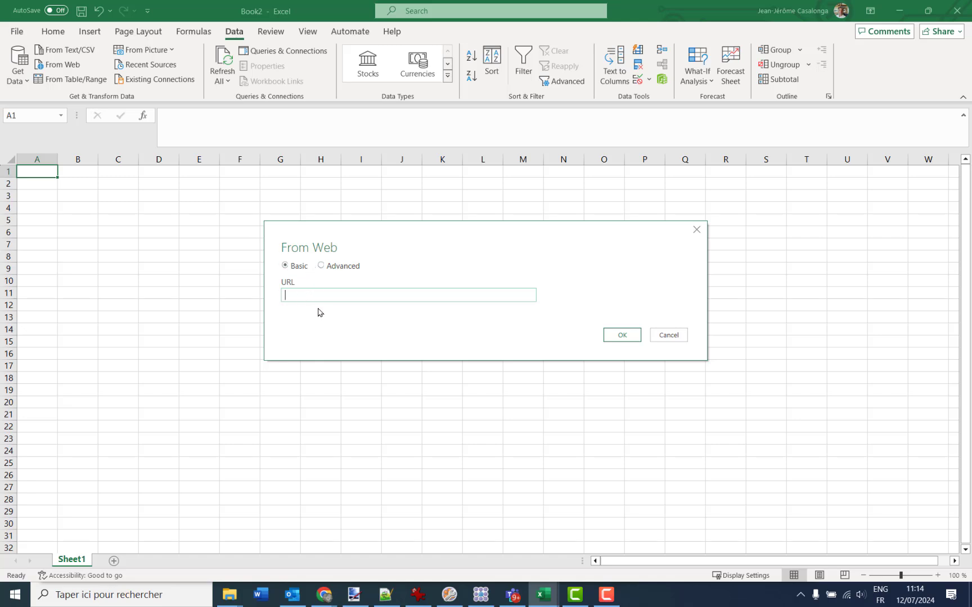
Step: Switch to the Open Postcode Geo - London page in Chrome and copy the link address of the open_postcode_geo_london.csv download
{"action": "left_click", "coordinate": [327, 599]}
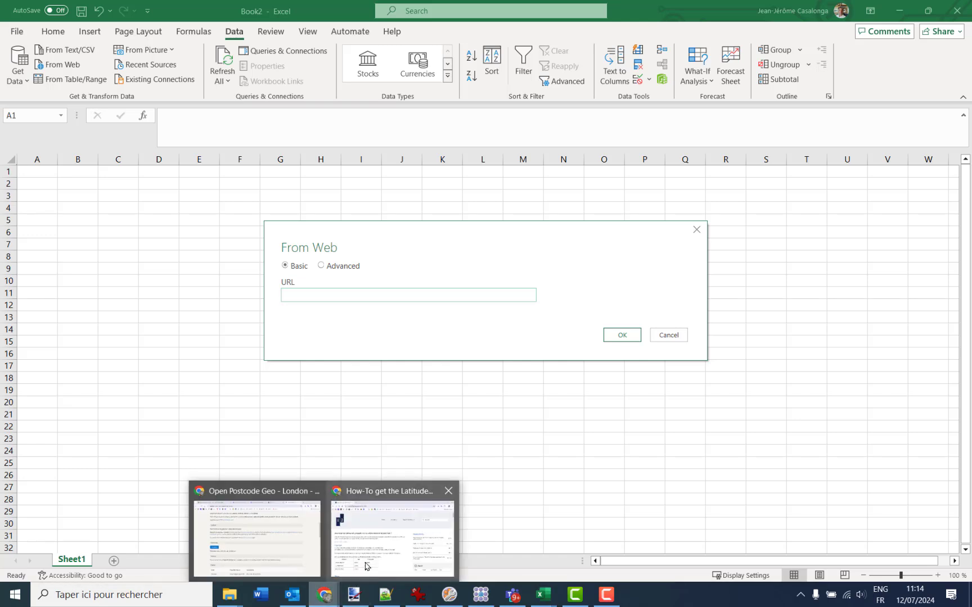
{"action": "left_click", "coordinate": [276, 529]}
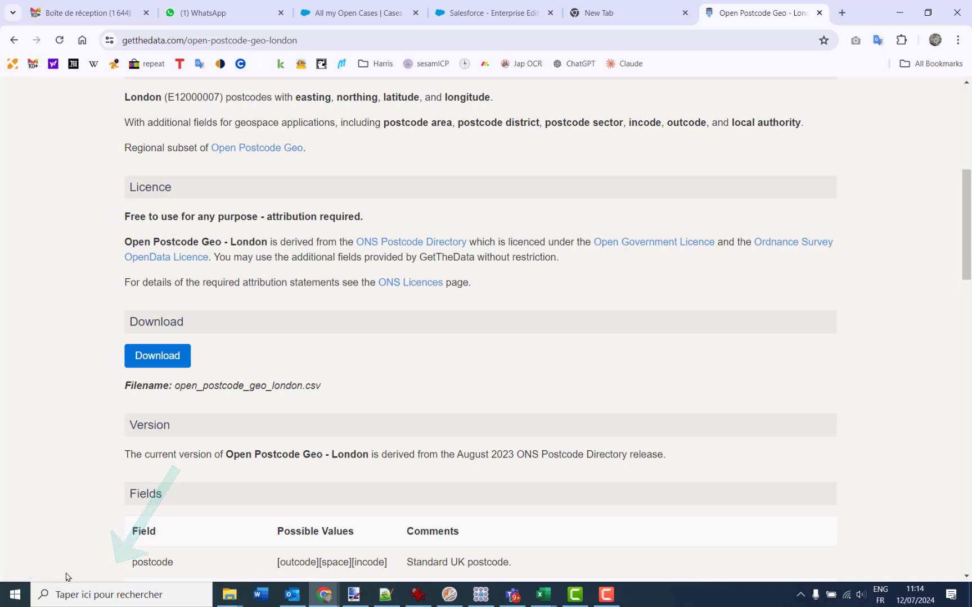
{"action": "right_click", "coordinate": [163, 358]}
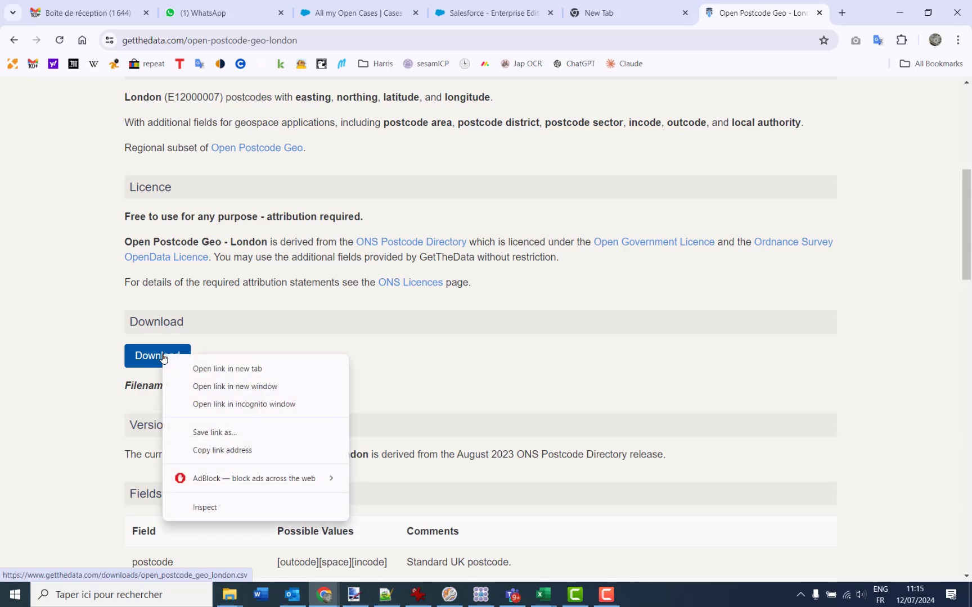
{"action": "left_click", "coordinate": [218, 451]}
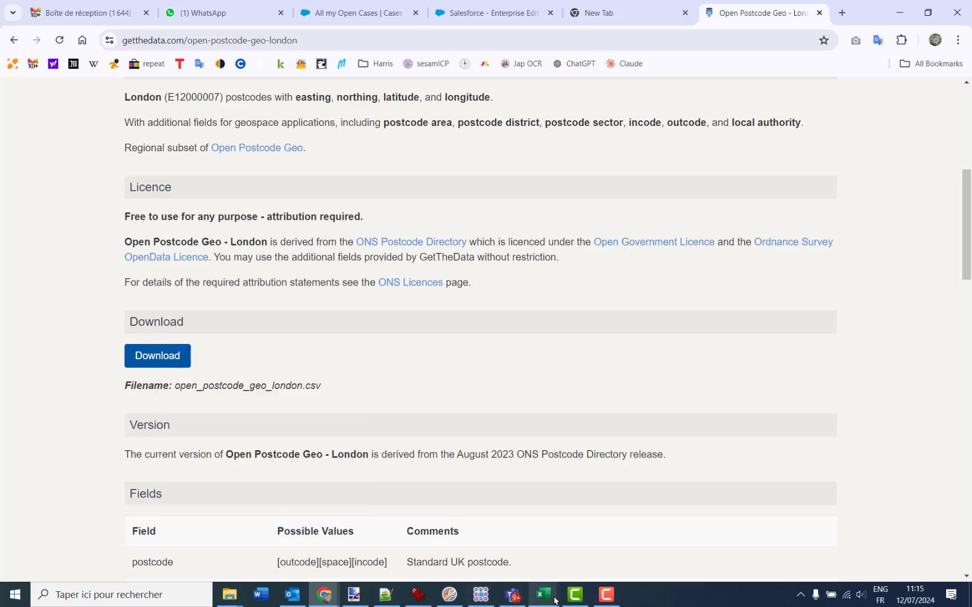
{"action": "mouse_move", "coordinate": [554, 601]}
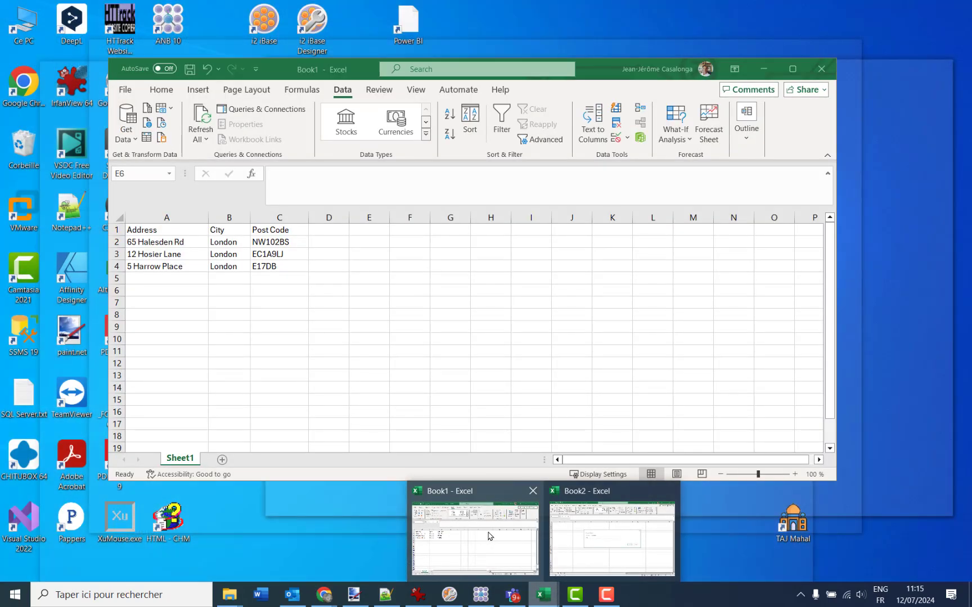
{"action": "left_click", "coordinate": [489, 536]}
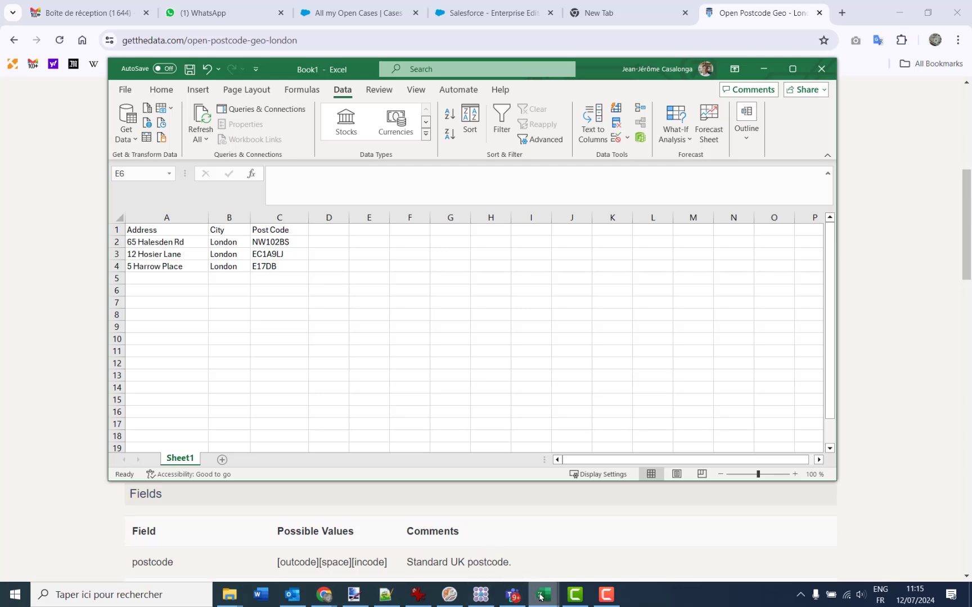
{"action": "mouse_move", "coordinate": [540, 596]}
{"action": "left_click", "coordinate": [588, 551]}
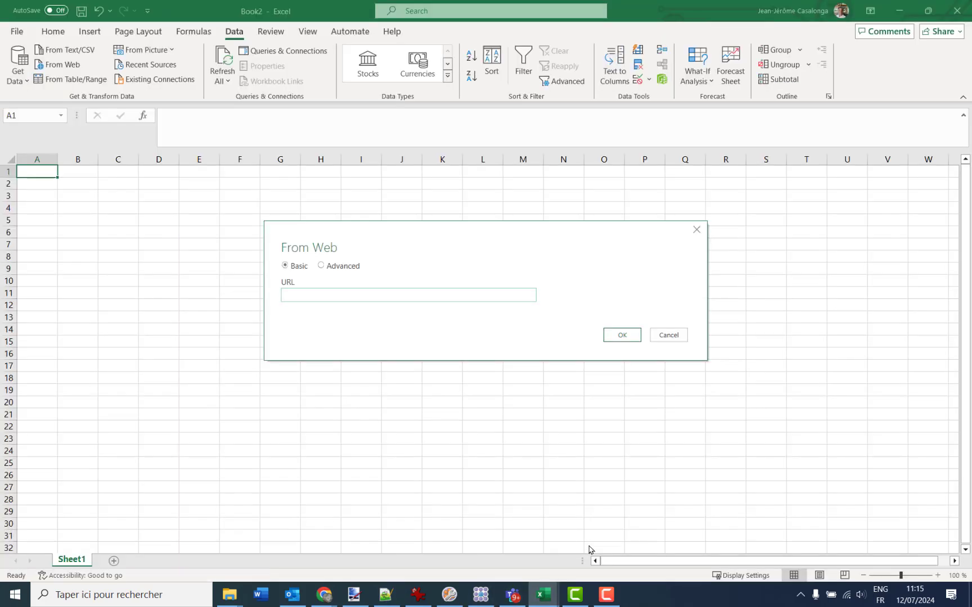
{"action": "left_click", "coordinate": [314, 294]}
{"action": "key", "text": "ctrl+v"}
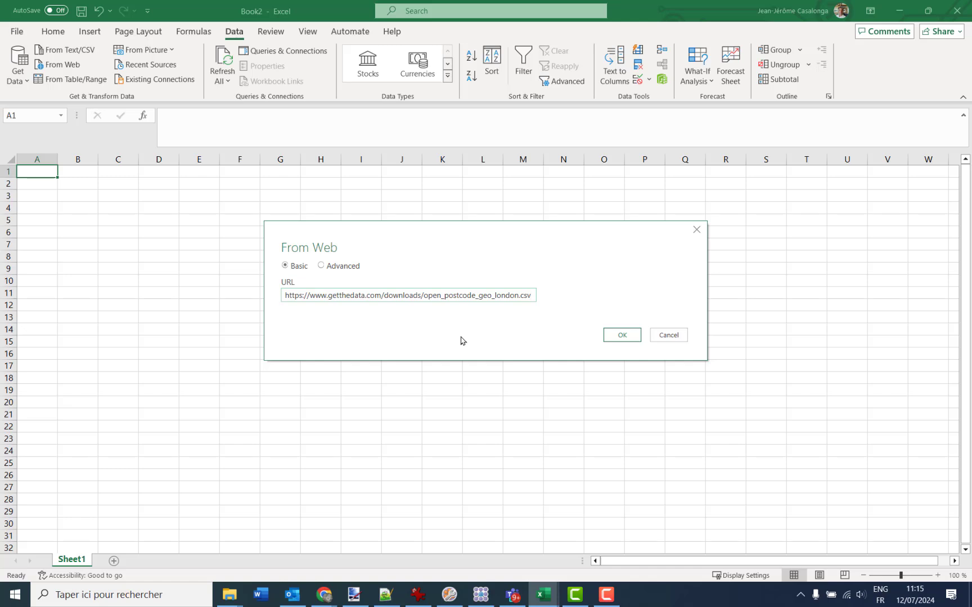
{"action": "left_click", "coordinate": [622, 337]}
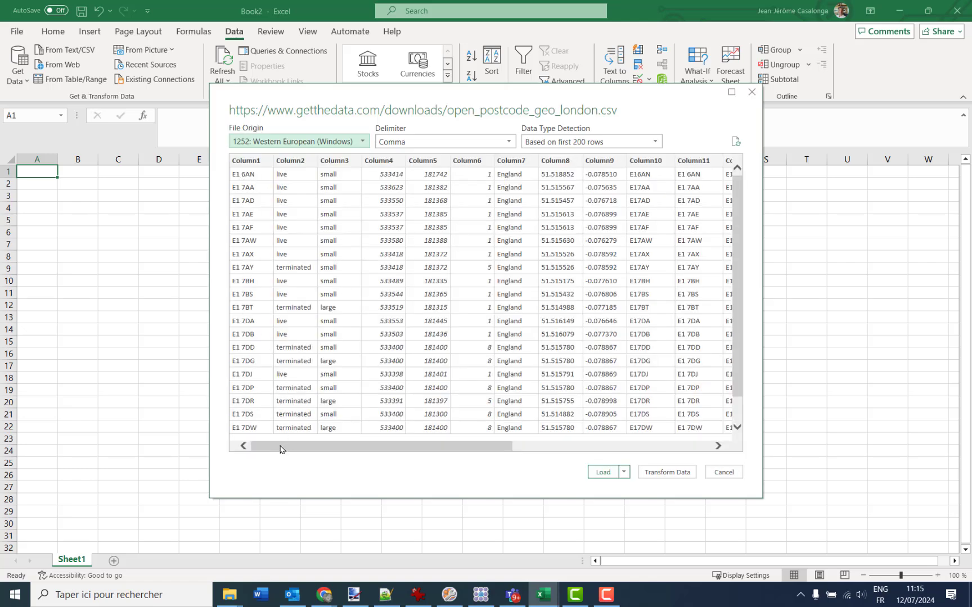
Step: Examine the CSV preview's columns, then switch to Chrome and read the Fields table describing the London postcode file
{"action": "left_click_drag", "start_coordinate": [280, 446], "coordinate": [254, 444]}
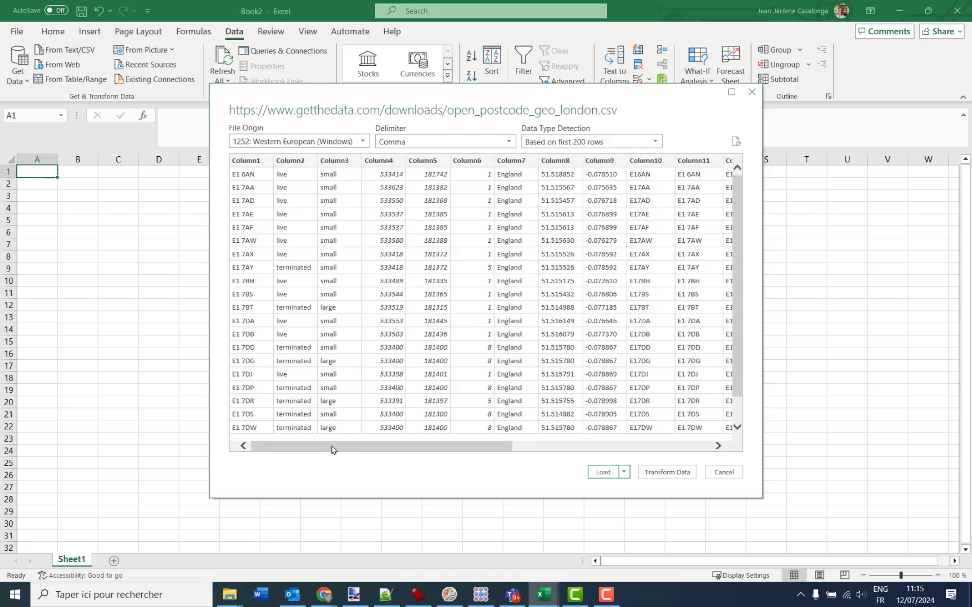
{"action": "mouse_move", "coordinate": [332, 447]}
{"action": "left_mouse_down"}
{"action": "mouse_move", "coordinate": [385, 449]}
{"action": "mouse_move", "coordinate": [331, 446]}
{"action": "left_mouse_up"}
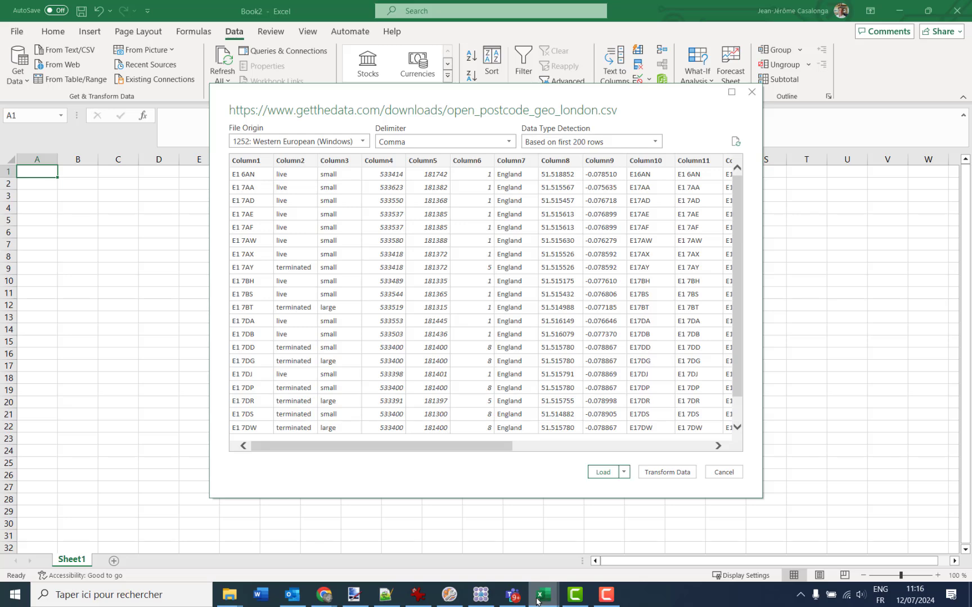
{"action": "mouse_move", "coordinate": [325, 600]}
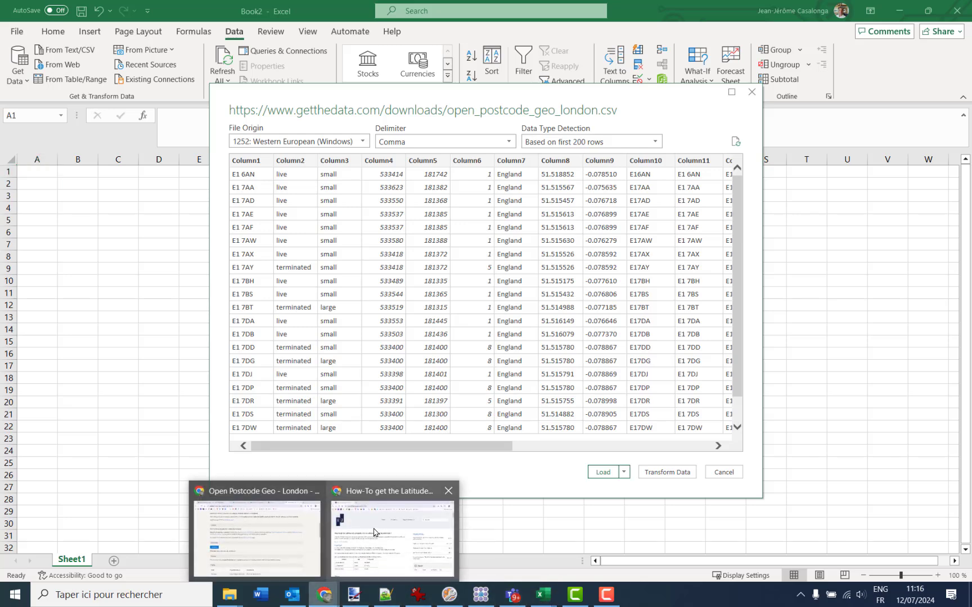
{"action": "left_click", "coordinate": [270, 528]}
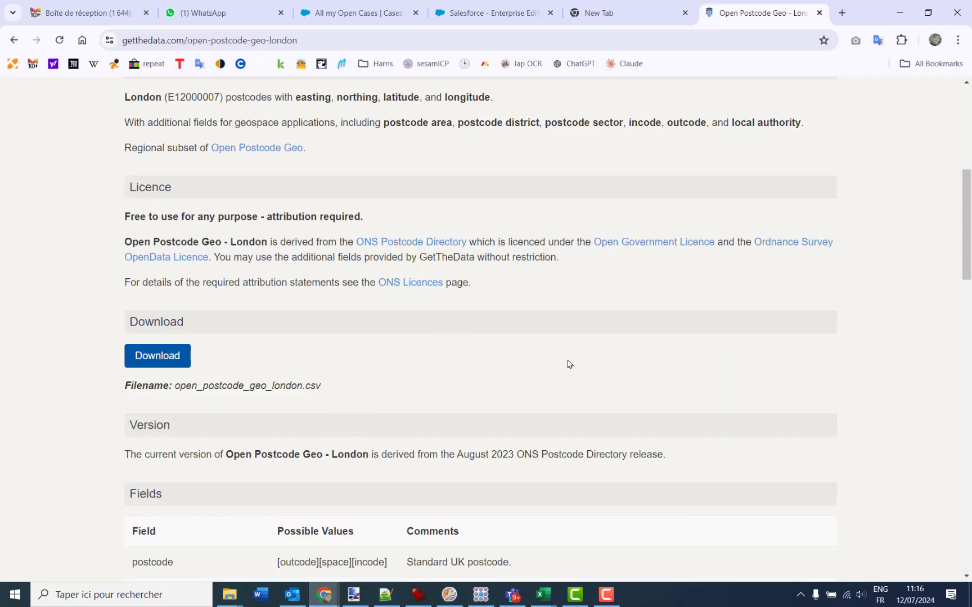
{"action": "scroll", "coordinate": [396, 369], "scroll_direction": "down", "scroll_amount": 2}
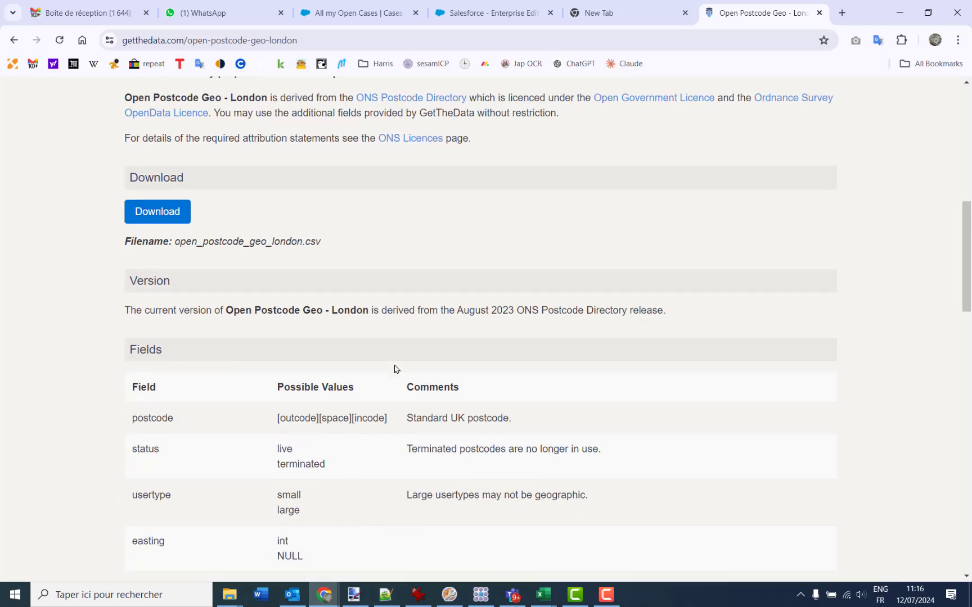
{"action": "scroll", "coordinate": [394, 369], "scroll_direction": "down", "scroll_amount": 5}
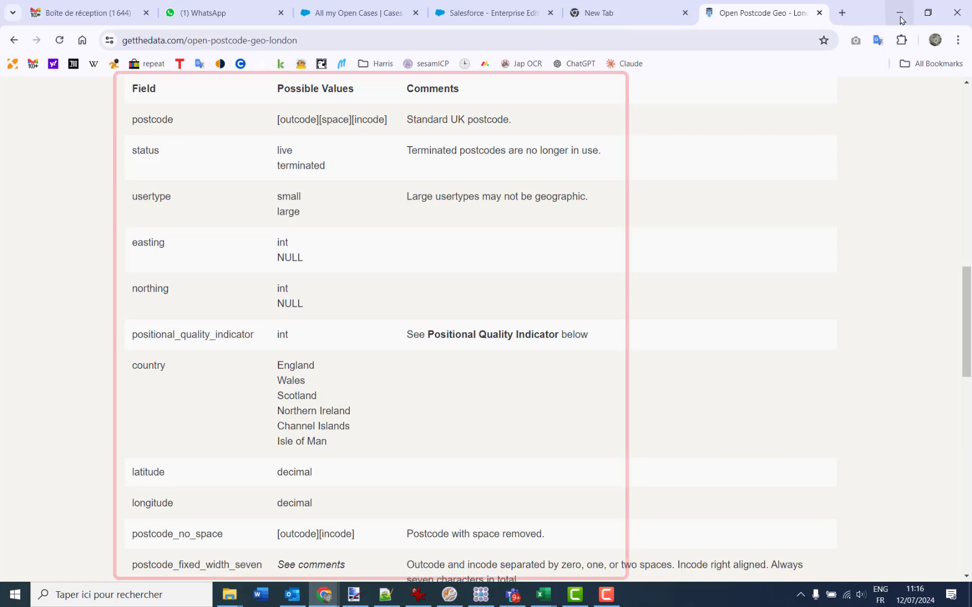
Step: Restore the Chrome window, narrow it and place it so the first columns of the Excel import preview are uncovered
{"action": "left_click", "coordinate": [928, 13]}
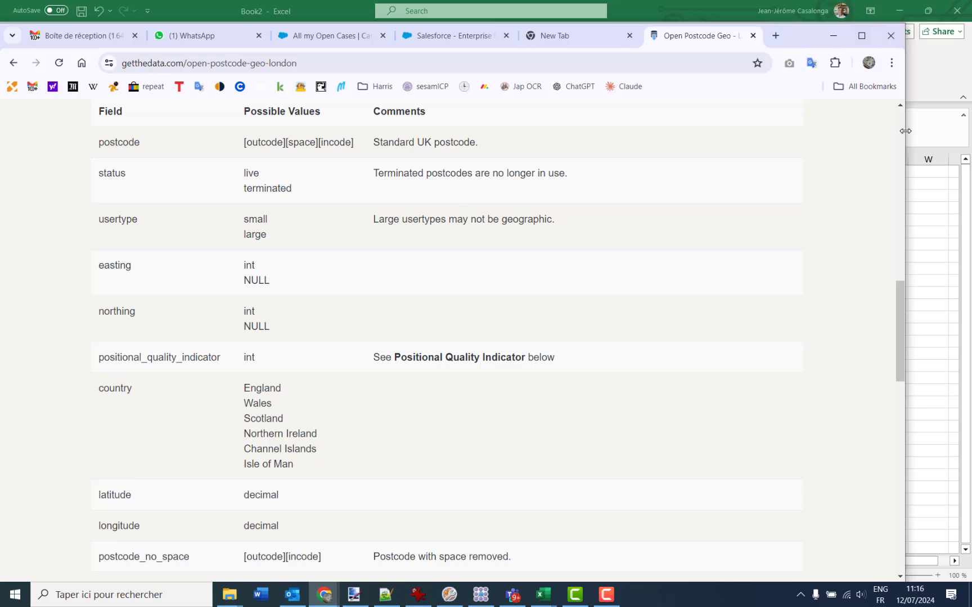
{"action": "left_click_drag", "start_coordinate": [906, 130], "coordinate": [558, 151]}
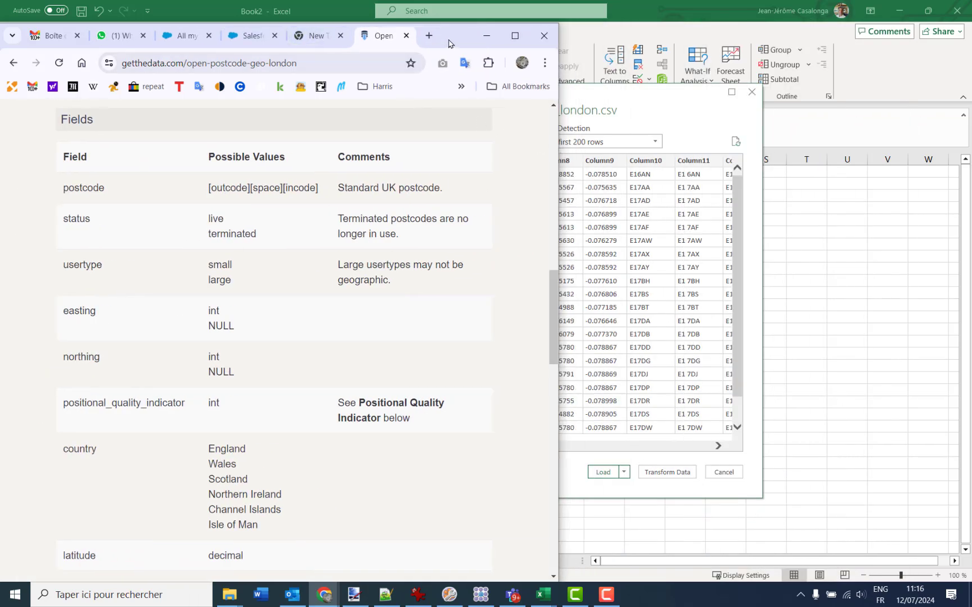
{"action": "left_click_drag", "start_coordinate": [448, 44], "coordinate": [903, 185]}
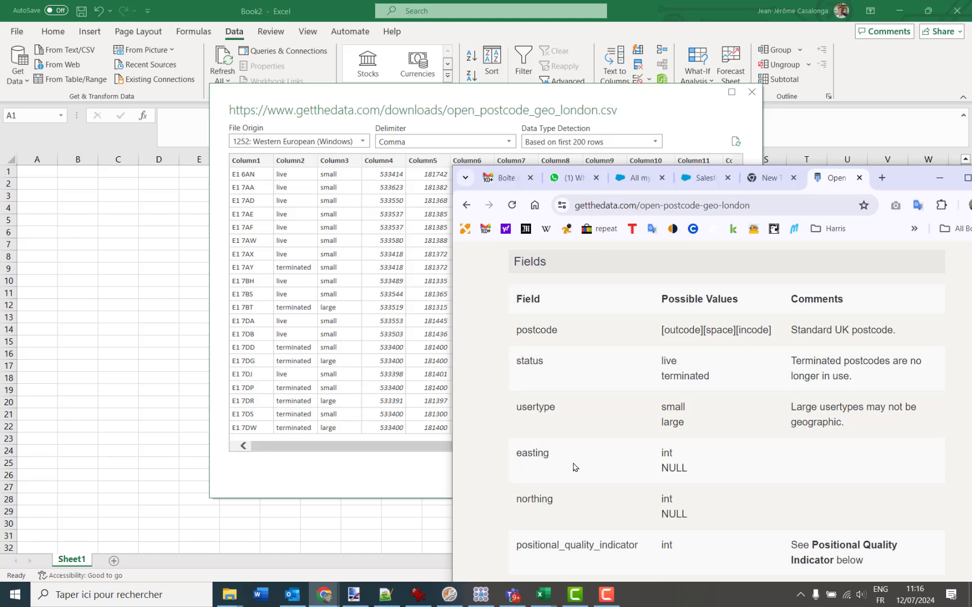
Step: Examine the remaining entries of the Fields table and highlight the latitude field name, keeping the browser window over the import preview
{"action": "scroll", "coordinate": [636, 485], "scroll_direction": "down", "scroll_amount": 5}
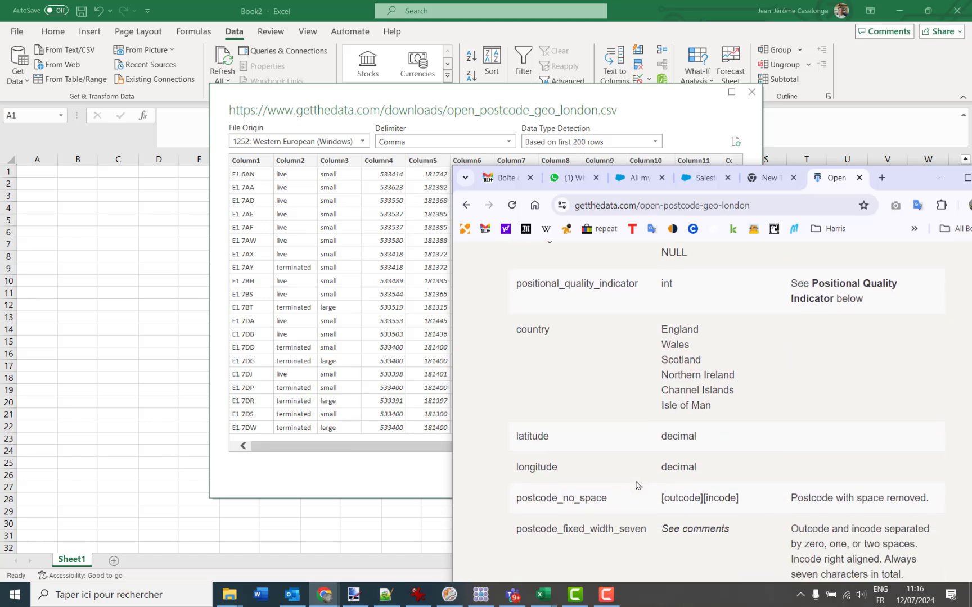
{"action": "scroll", "coordinate": [636, 485], "scroll_direction": "down", "scroll_amount": 5}
{"action": "scroll", "coordinate": [636, 484], "scroll_direction": "up", "scroll_amount": 5}
{"action": "scroll", "coordinate": [636, 485], "scroll_direction": "down", "scroll_amount": 1}
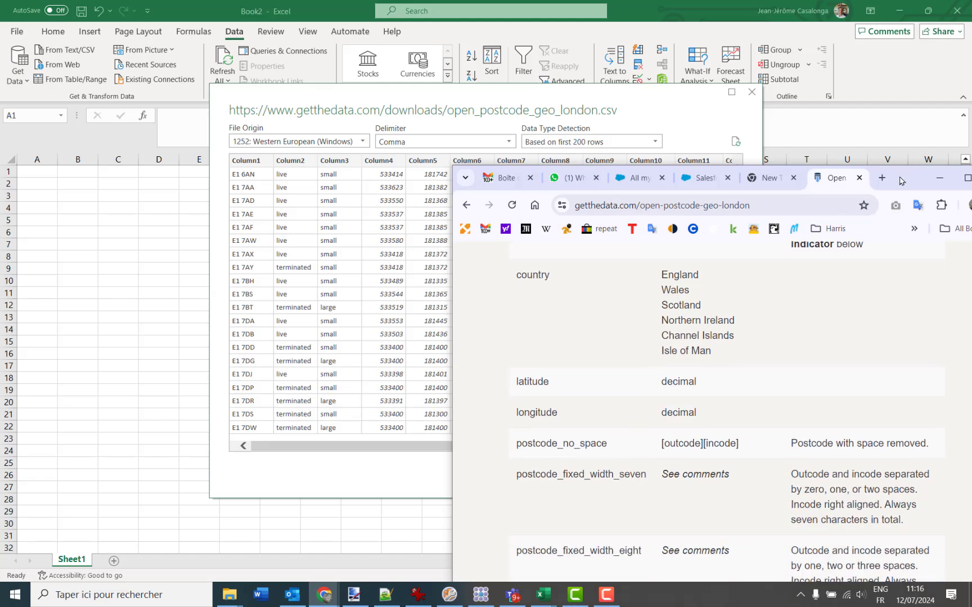
{"action": "left_click_drag", "start_coordinate": [902, 180], "coordinate": [712, 84]}
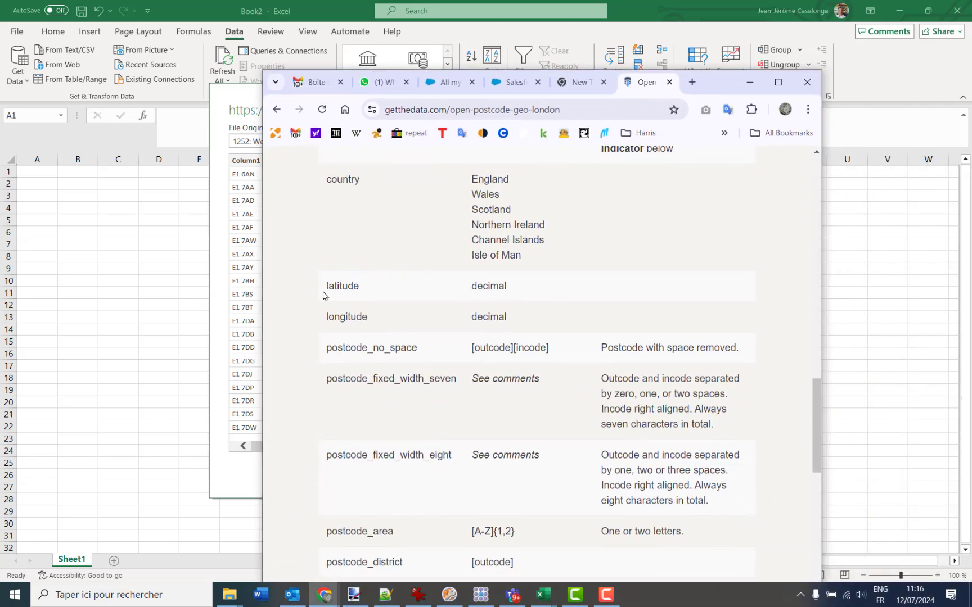
{"action": "left_click_drag", "start_coordinate": [327, 288], "coordinate": [360, 288]}
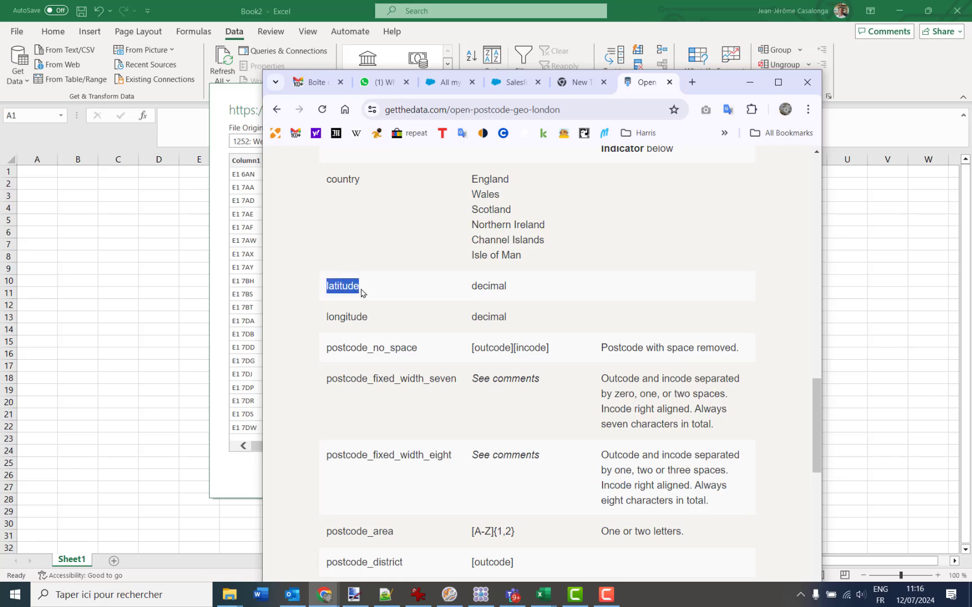
Step: Highlight the longitude and postcode_no_space field names, and compare the Fields table with the import preview through its last columns
{"action": "left_click_drag", "start_coordinate": [327, 319], "coordinate": [369, 319]}
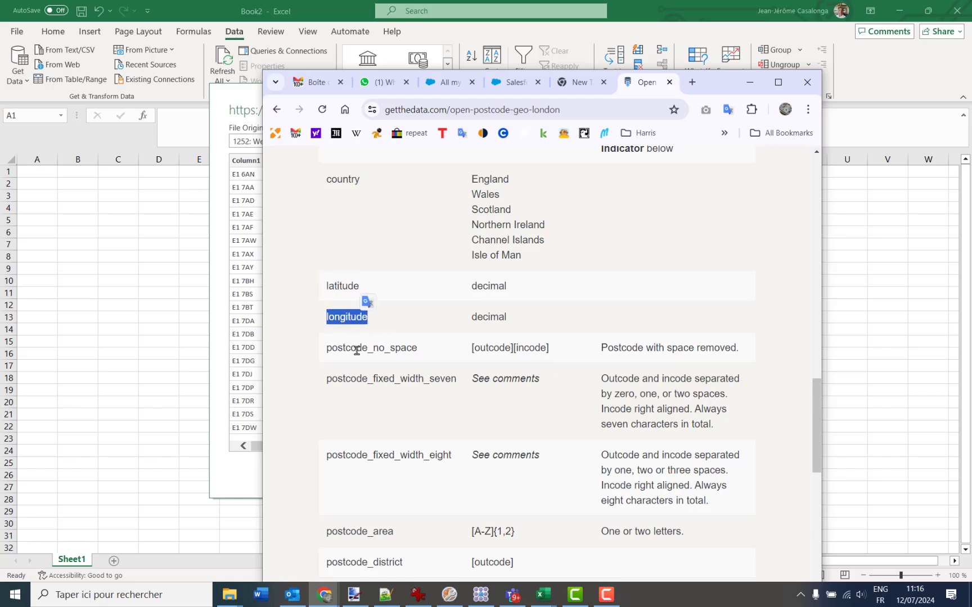
{"action": "left_click_drag", "start_coordinate": [326, 348], "coordinate": [419, 356]}
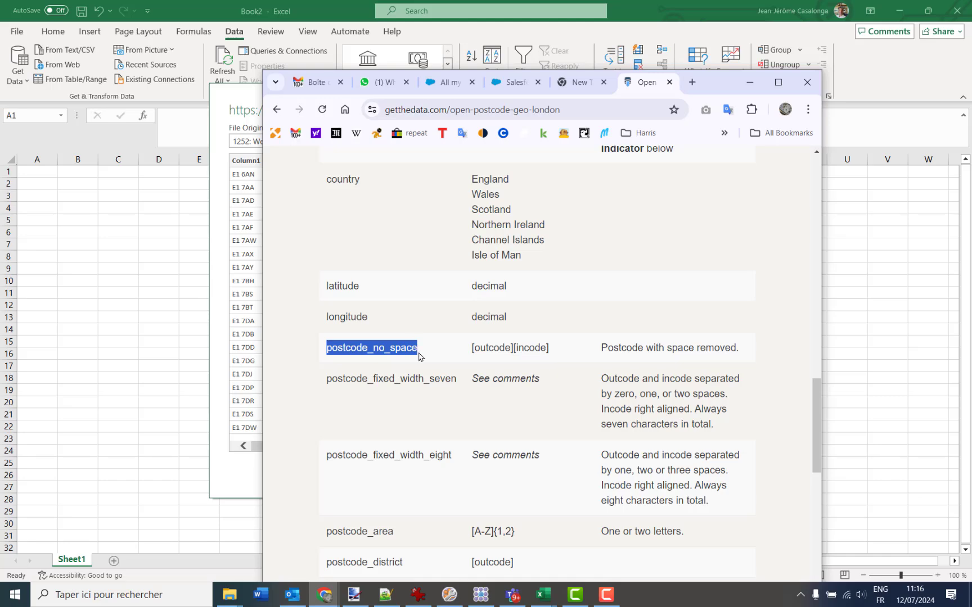
{"action": "scroll", "coordinate": [436, 380], "scroll_direction": "down", "scroll_amount": 5}
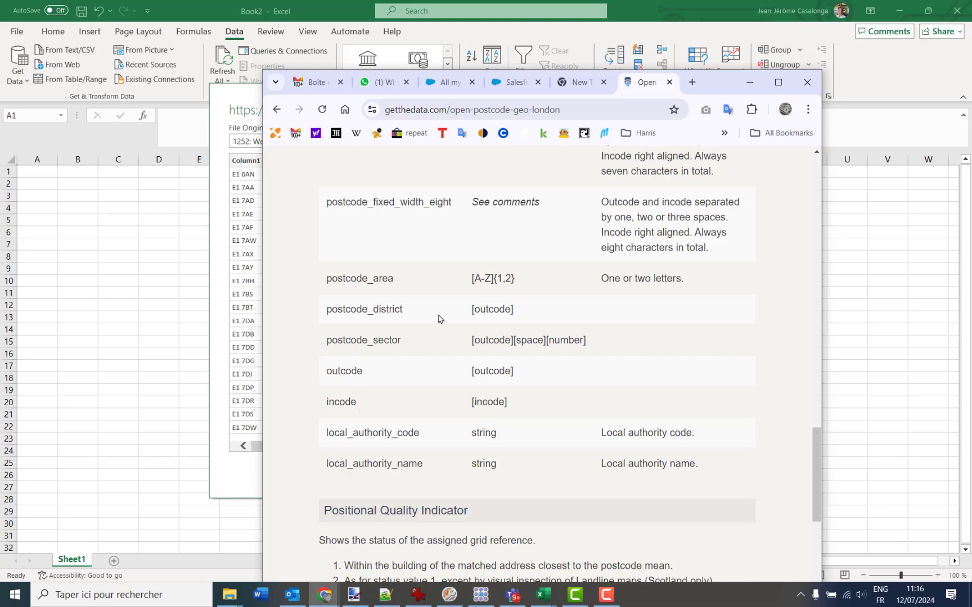
{"action": "left_click_drag", "start_coordinate": [719, 84], "coordinate": [730, 318]}
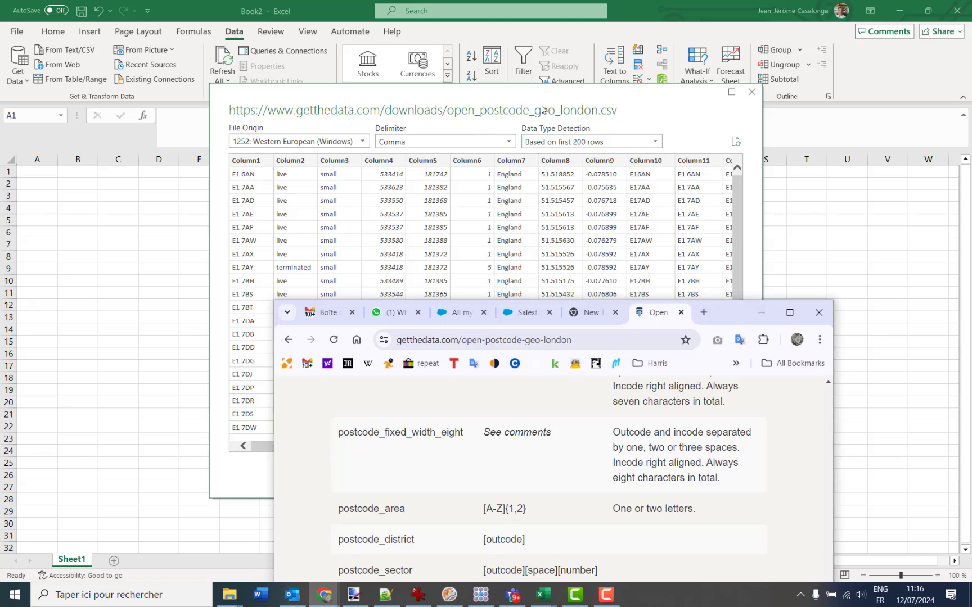
{"action": "left_click", "coordinate": [513, 284]}
{"action": "left_click_drag", "start_coordinate": [453, 447], "coordinate": [667, 454]}
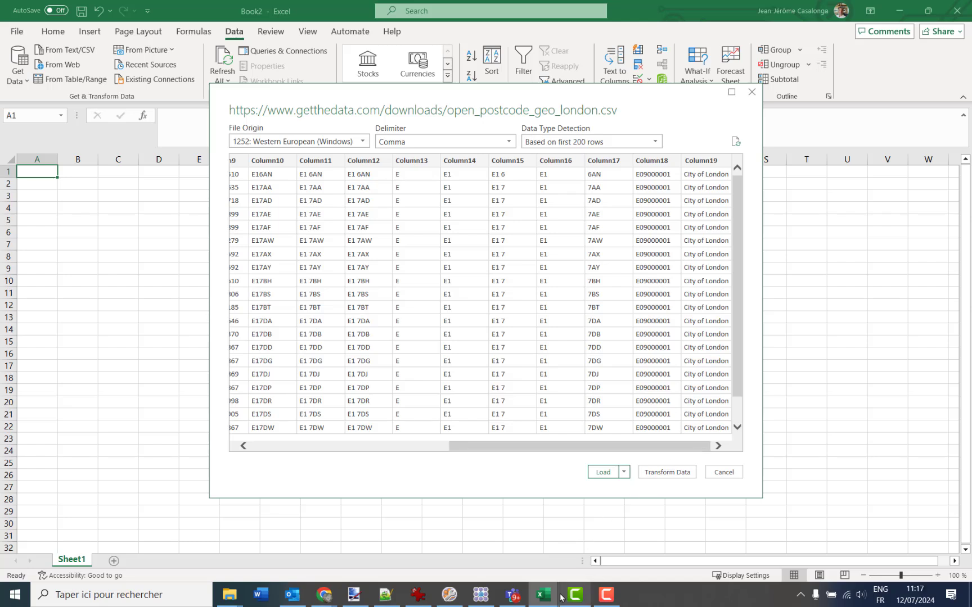
Step: Bring the GetTheData page back to examine the final entries of the Fields table, and return to the Excel import preview
{"action": "mouse_move", "coordinate": [329, 598]}
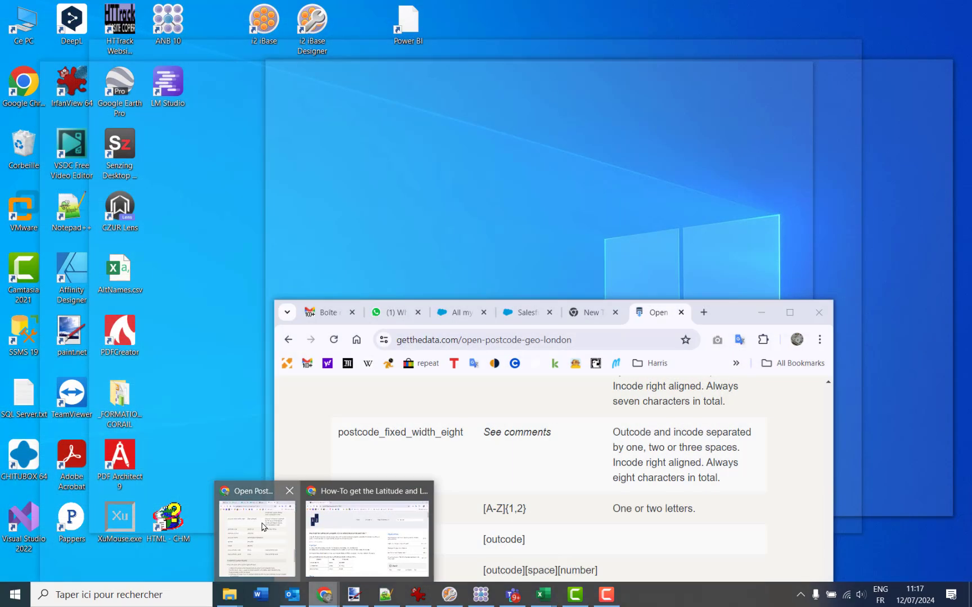
{"action": "left_click", "coordinate": [264, 528]}
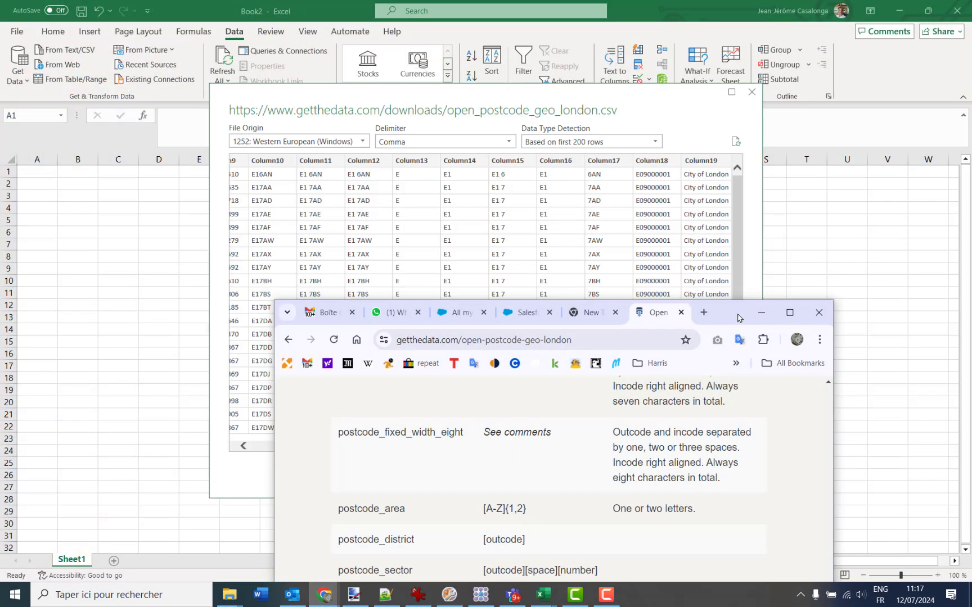
{"action": "left_click_drag", "start_coordinate": [738, 315], "coordinate": [682, 45]}
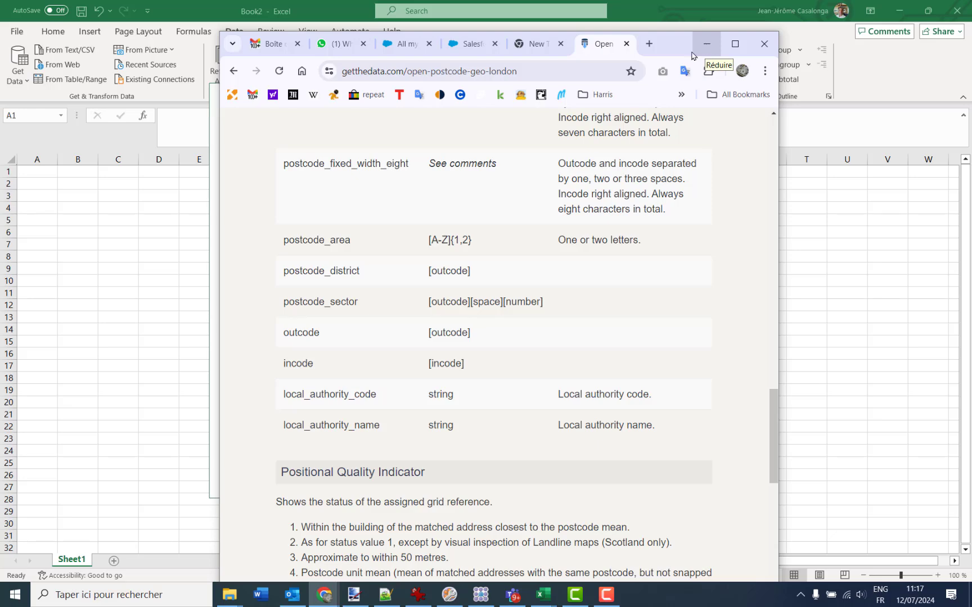
{"action": "left_click", "coordinate": [171, 249]}
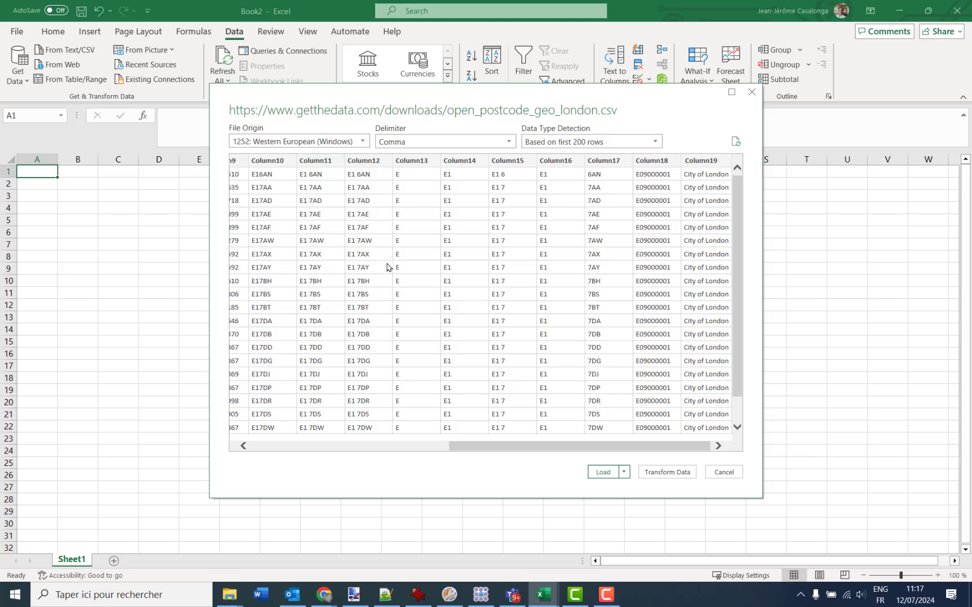
Step: Open the London postcode data for transformation in Power Query Editor and enlarge the editor window
{"action": "left_click_drag", "start_coordinate": [536, 448], "coordinate": [573, 440]}
{"action": "left_click", "coordinate": [667, 473]}
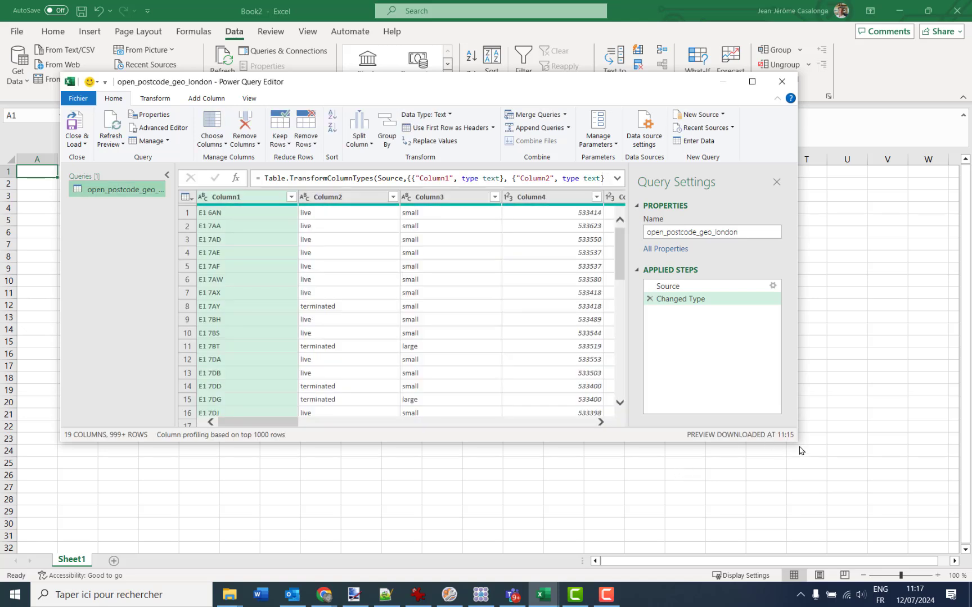
{"action": "left_click_drag", "start_coordinate": [798, 444], "coordinate": [915, 542]}
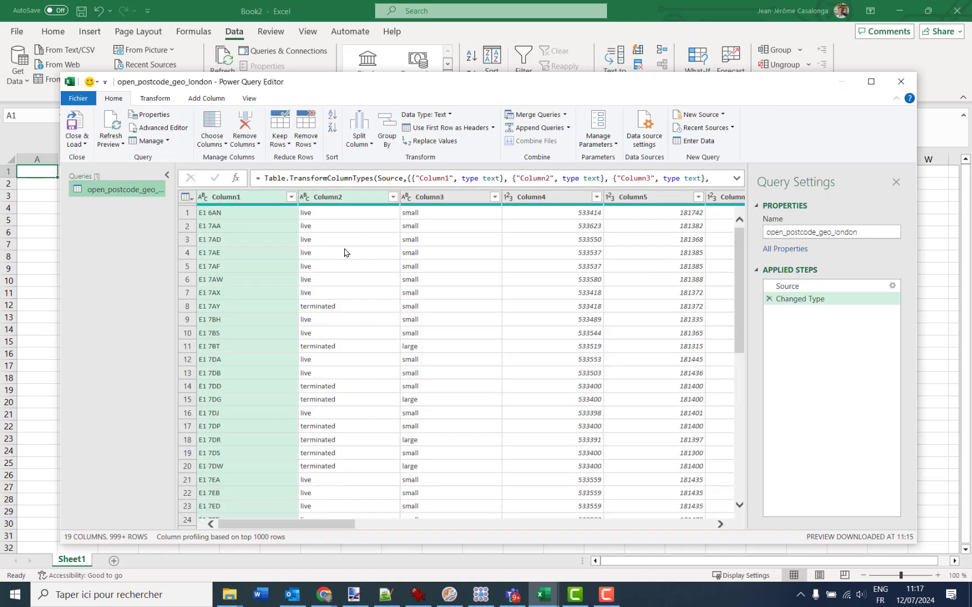
Step: Switch to the GetTheData page in Chrome, read the status field's description, and minimize the browser
{"action": "mouse_move", "coordinate": [324, 595]}
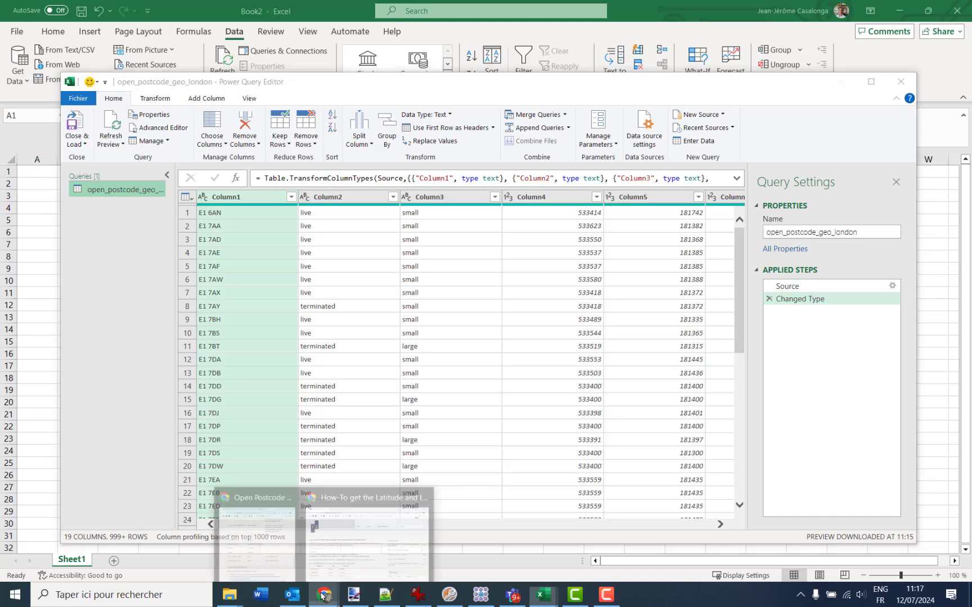
{"action": "left_click", "coordinate": [276, 543]}
{"action": "scroll", "coordinate": [368, 249], "scroll_direction": "up", "scroll_amount": 12}
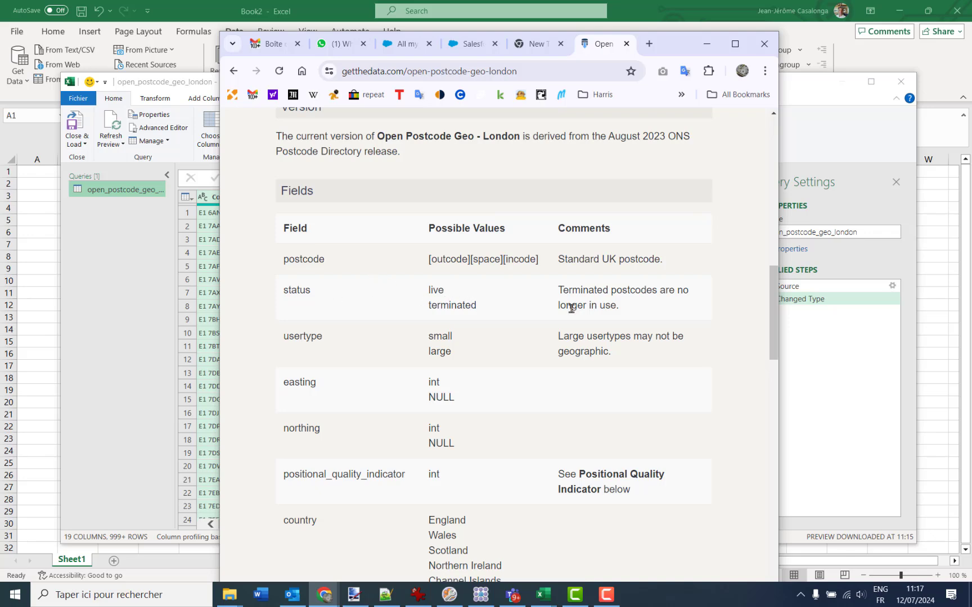
{"action": "left_click", "coordinate": [707, 43]}
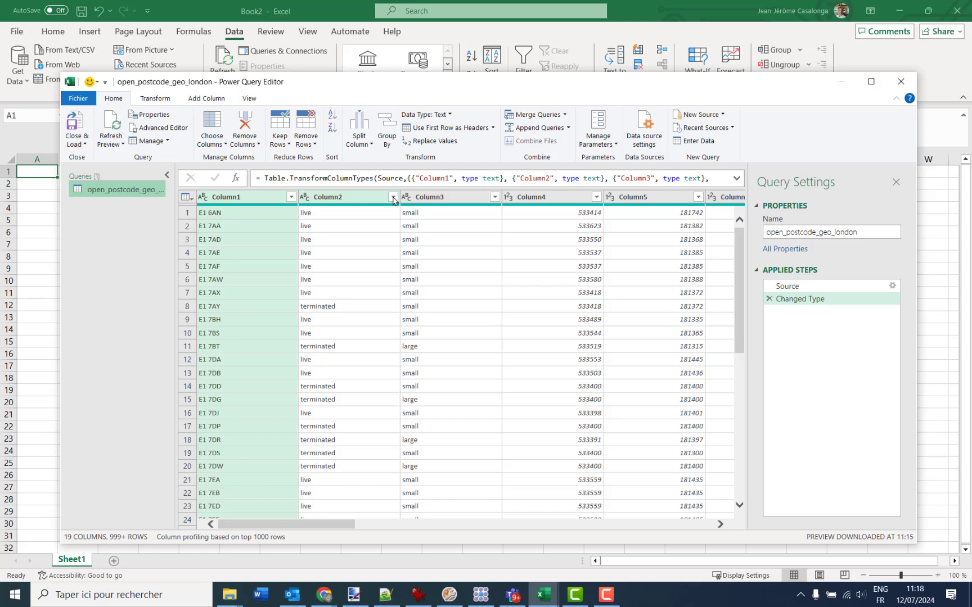
Step: Try a filter on Column2 that excludes terminated rows and delete the resulting Filtered Rows step
{"action": "left_click", "coordinate": [393, 197]}
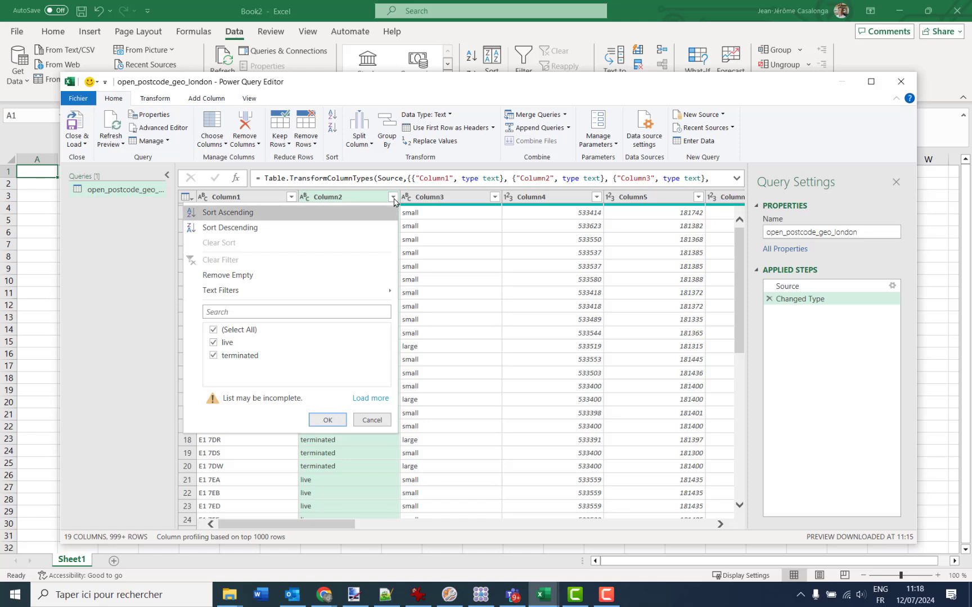
{"action": "left_click", "coordinate": [213, 359]}
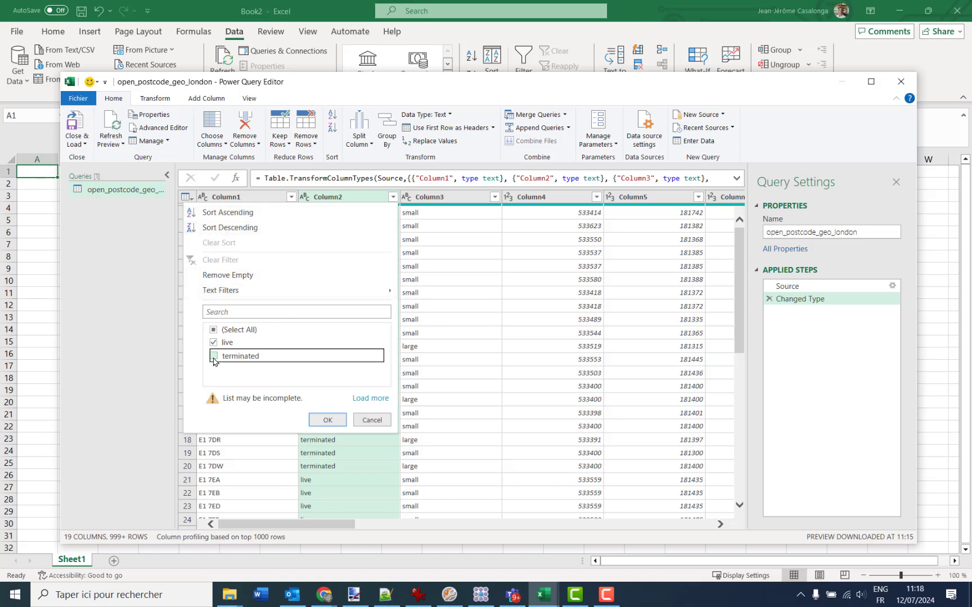
{"action": "left_click", "coordinate": [326, 421]}
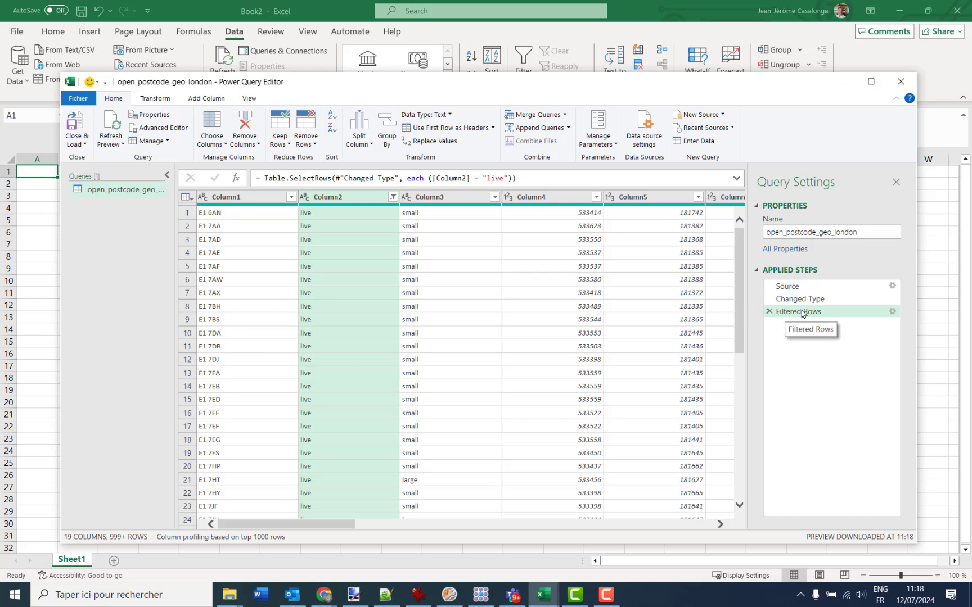
{"action": "left_click", "coordinate": [770, 313]}
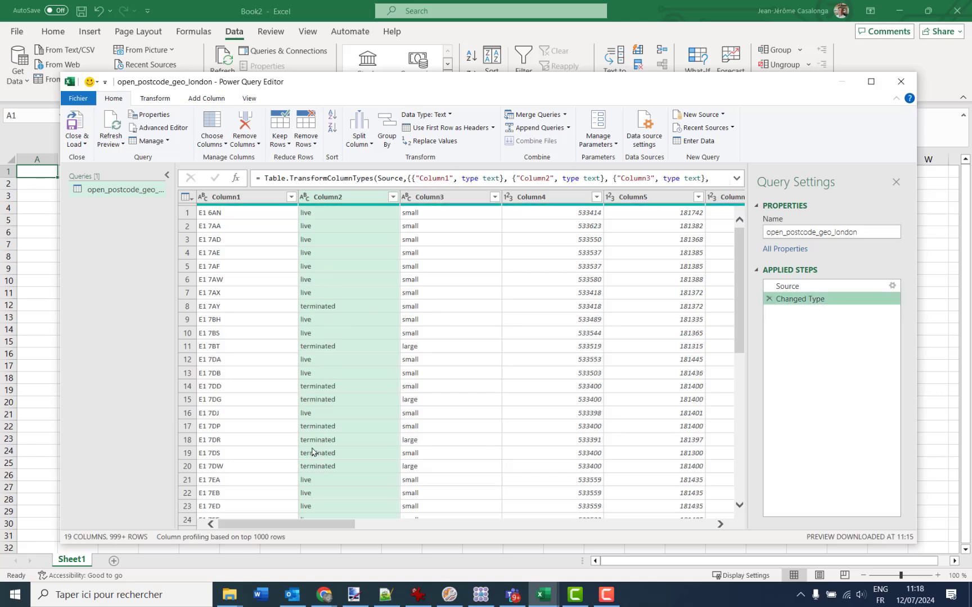
Step: Filter Column2 to keep only the live rows, and review and accept the condition in the Filtered Rows settings
{"action": "left_click", "coordinate": [393, 198]}
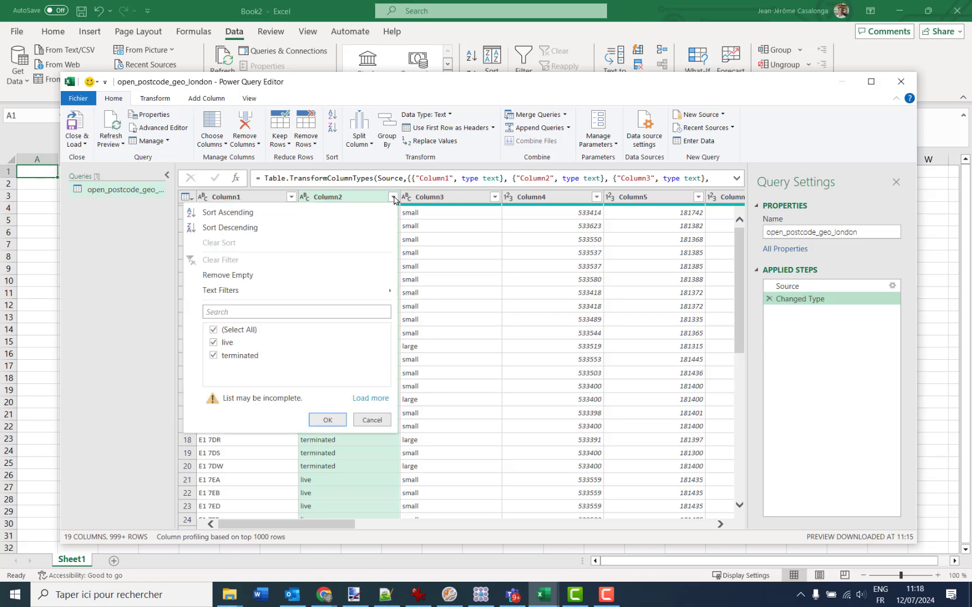
{"action": "left_click", "coordinate": [213, 357]}
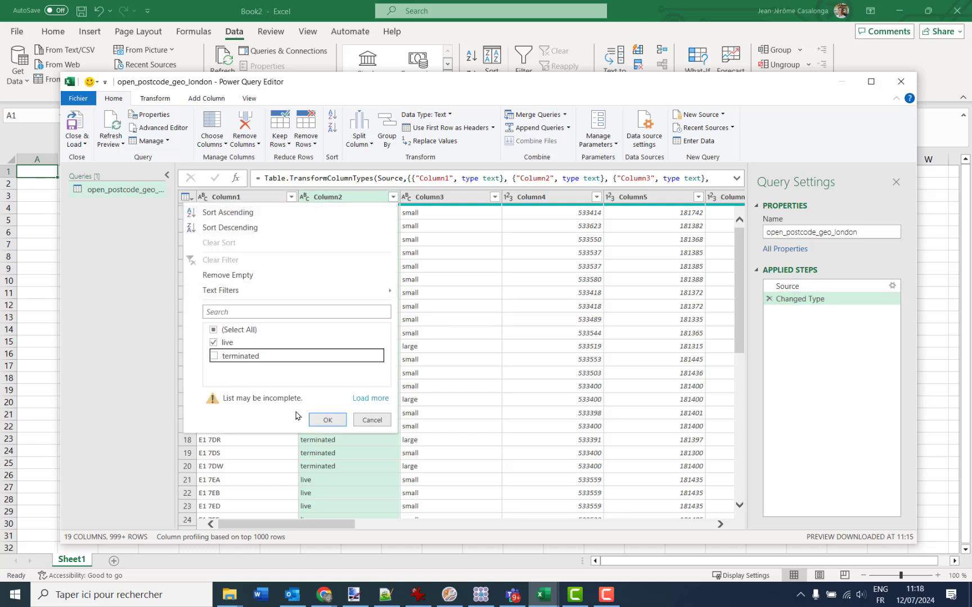
{"action": "left_click", "coordinate": [325, 421]}
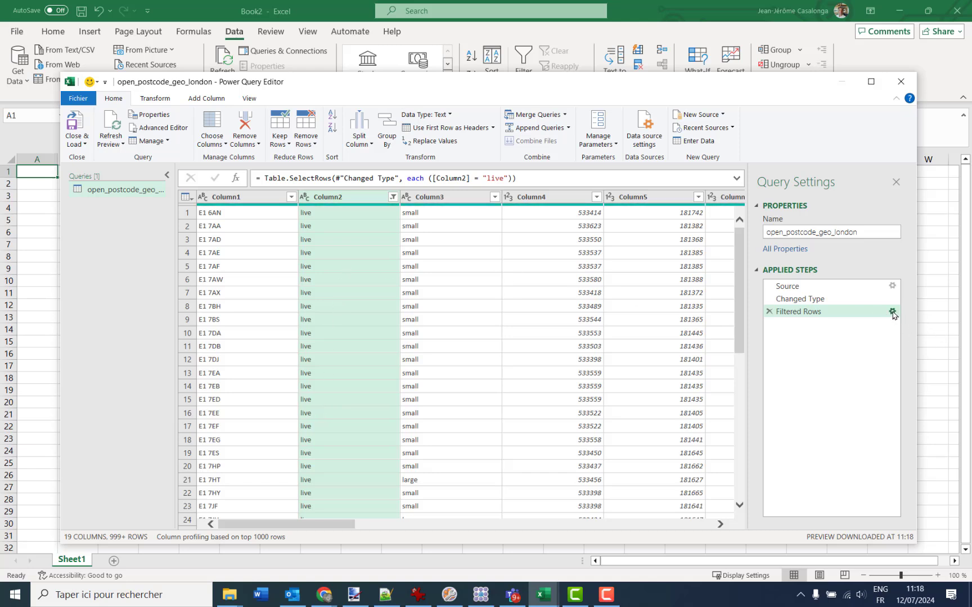
{"action": "left_click", "coordinate": [892, 312]}
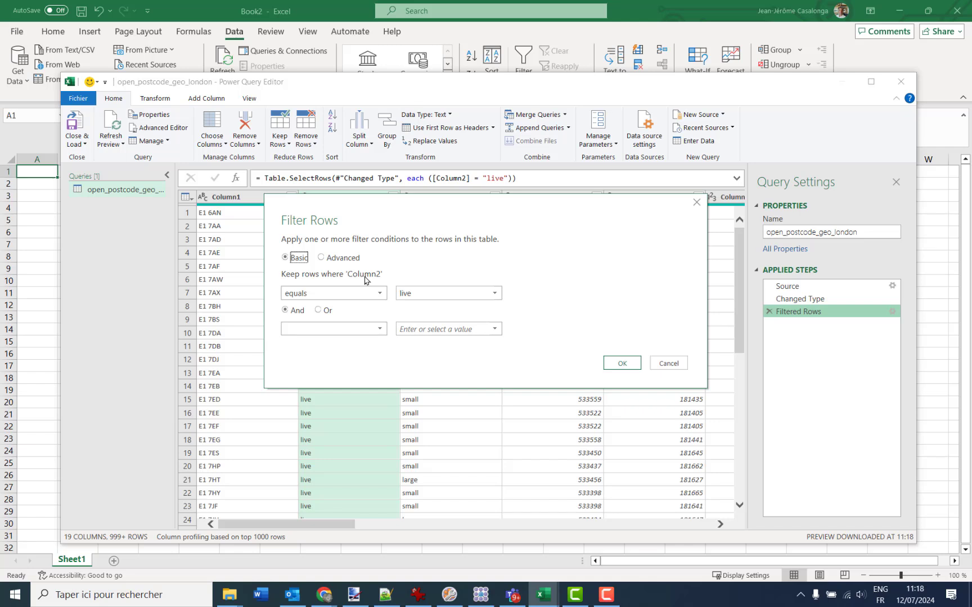
{"action": "left_click", "coordinate": [622, 364]}
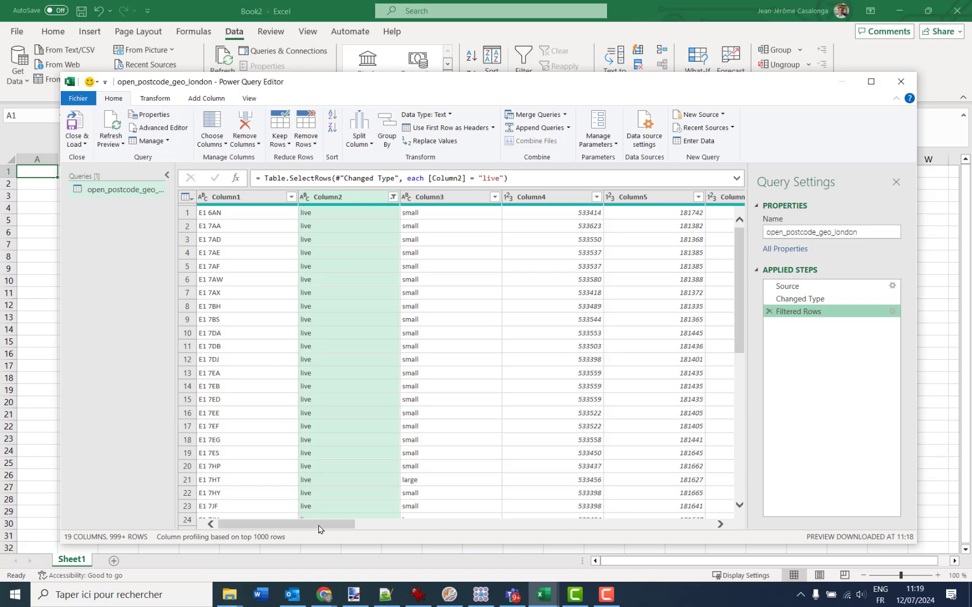
Step: Rename Column8 as Latitude and Column9 as Longitude
{"action": "left_click_drag", "start_coordinate": [326, 529], "coordinate": [461, 532]}
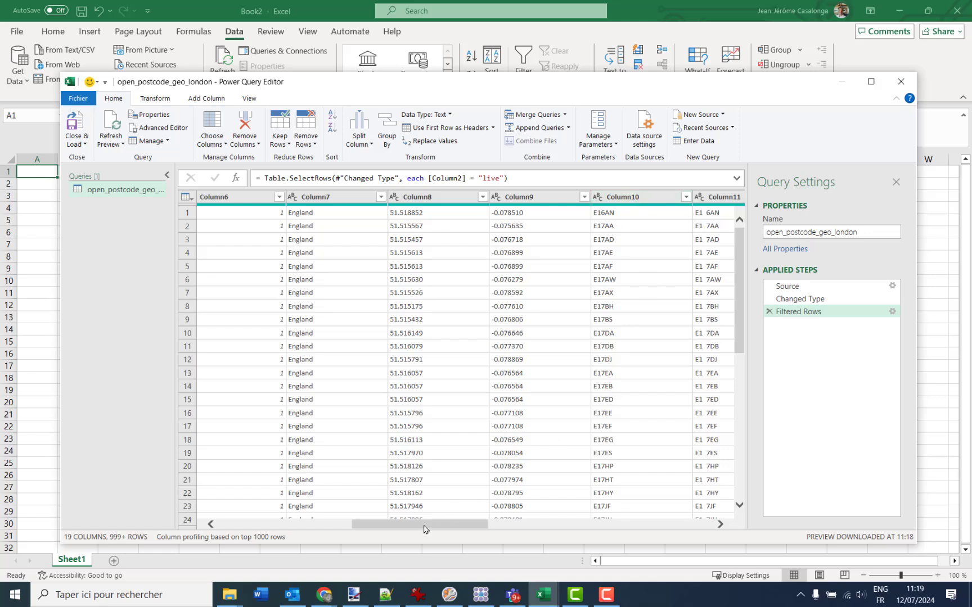
{"action": "left_click_drag", "start_coordinate": [424, 529], "coordinate": [261, 525]}
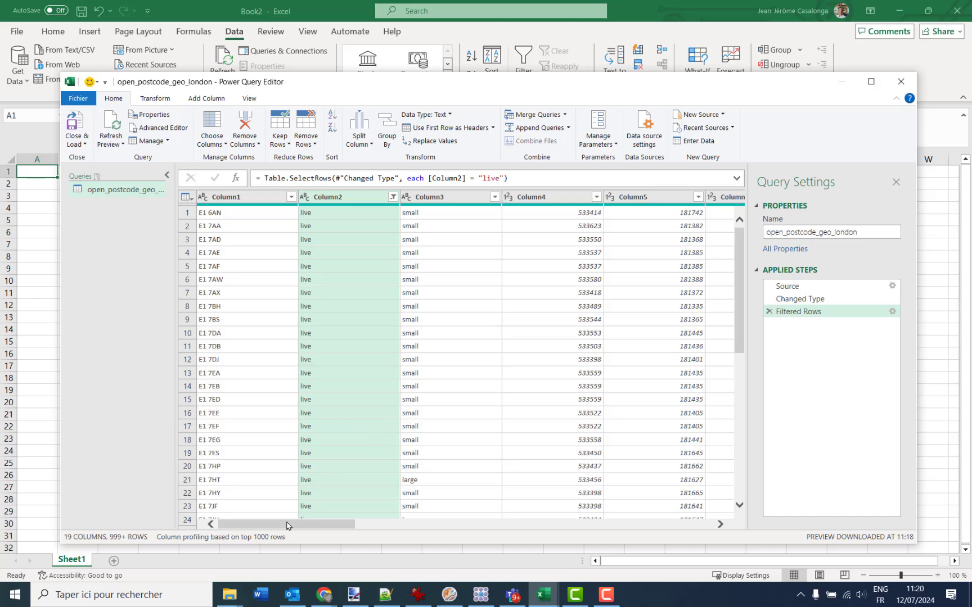
{"action": "left_click_drag", "start_coordinate": [284, 529], "coordinate": [421, 544]}
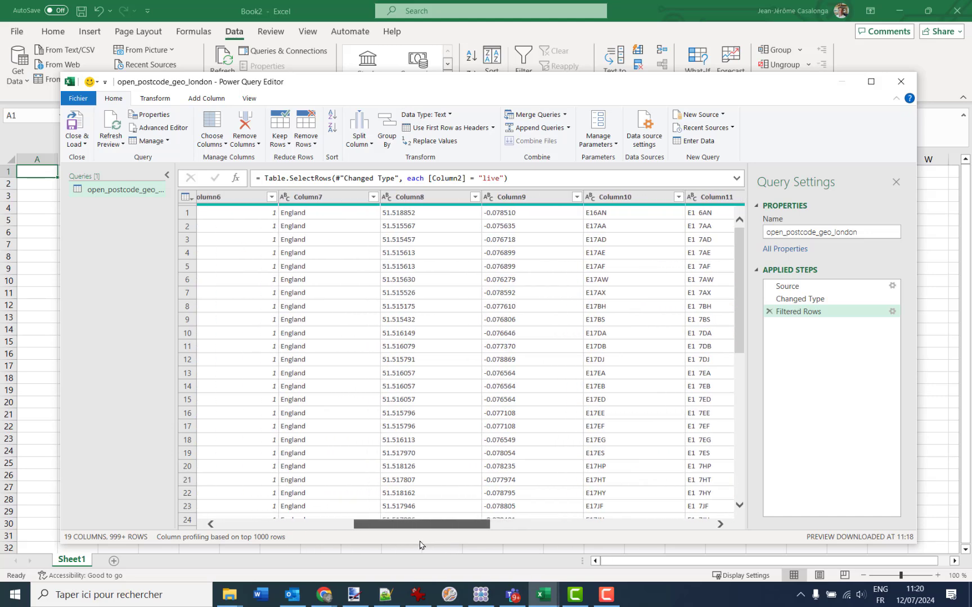
{"action": "double_click", "coordinate": [429, 198]}
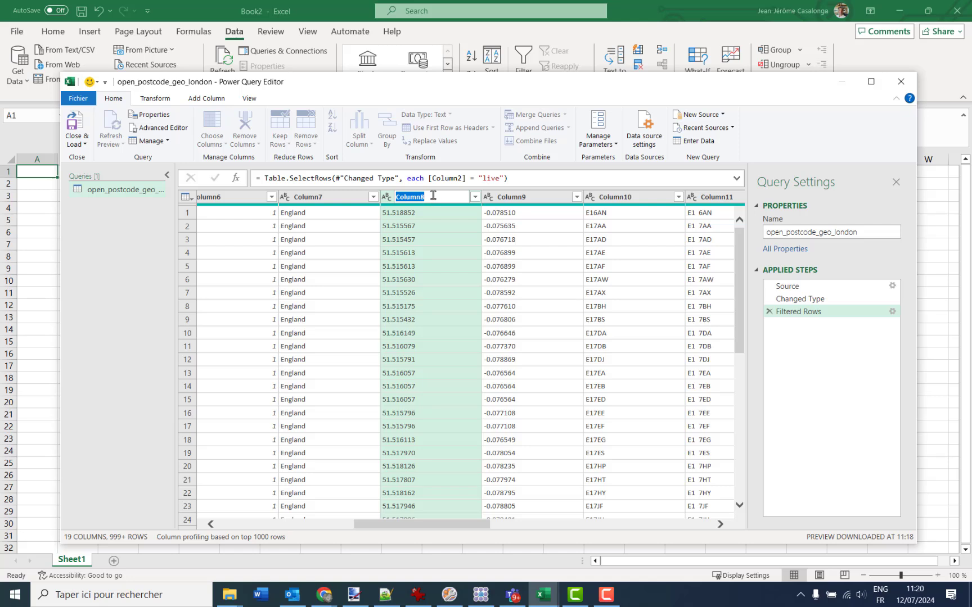
{"action": "type", "text": "Latitude"}
{"action": "key", "text": "Return"}
{"action": "double_click", "coordinate": [520, 197]}
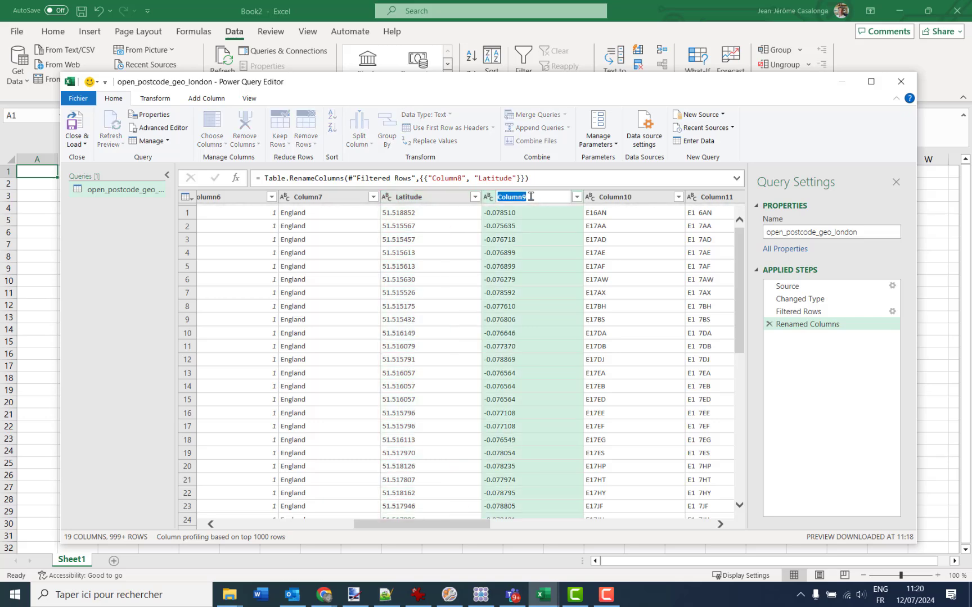
{"action": "type", "text": "Longitude"}
{"action": "key", "text": "Return"}
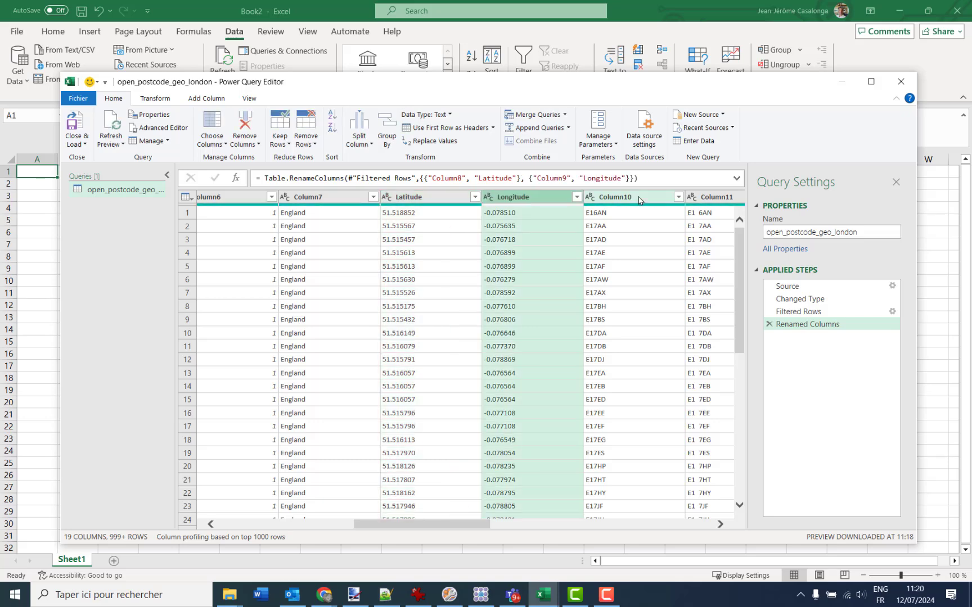
Step: Rename Column10, which holds the postcodes without spaces, as Post Code
{"action": "double_click", "coordinate": [640, 197]}
{"action": "type", "text": "Po"}
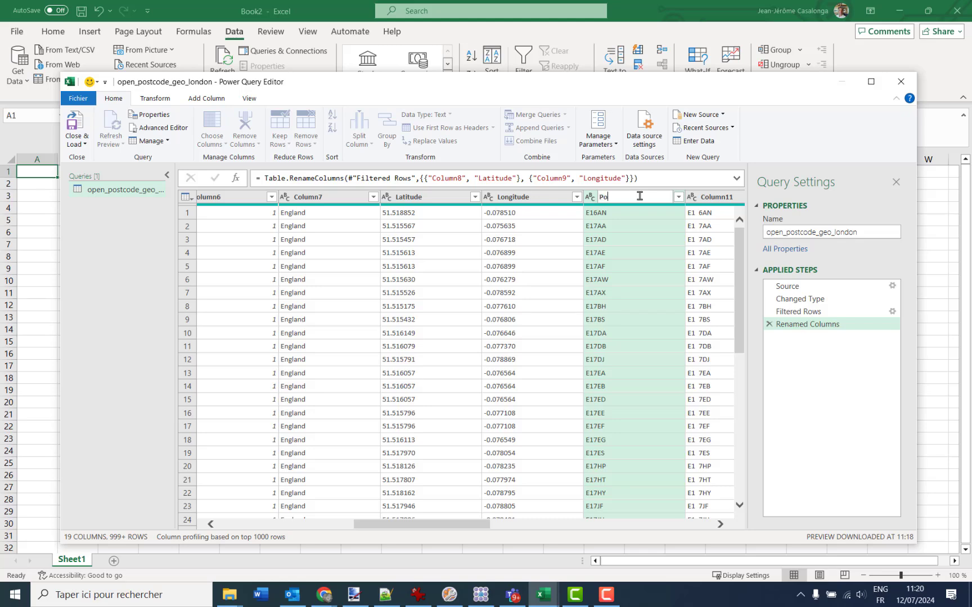
{"action": "type", "text": "stcode"}
{"action": "key", "text": "Return"}
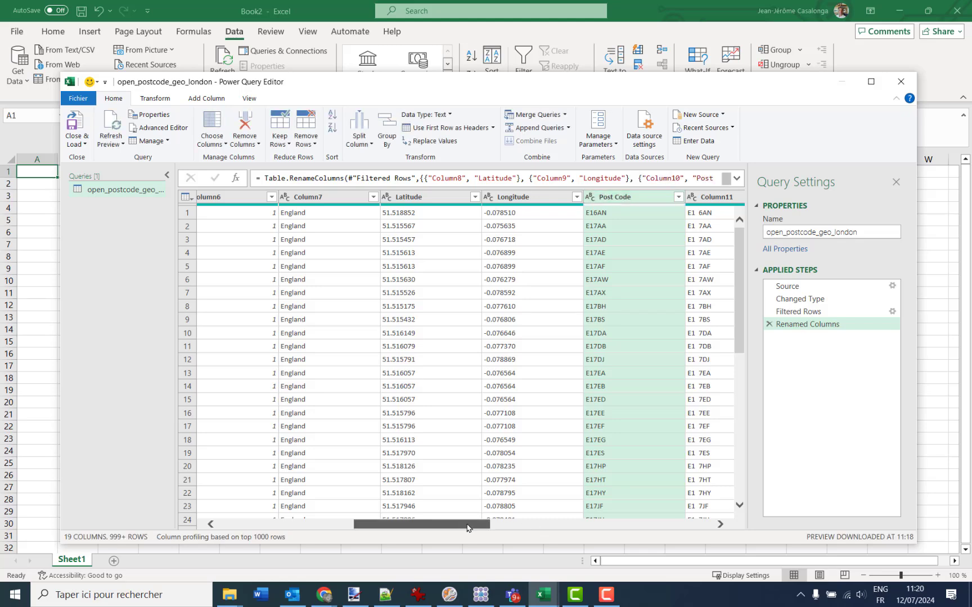
Step: Rename Column19, the local authority name column, as Borough
{"action": "left_click_drag", "start_coordinate": [466, 525], "coordinate": [689, 531]}
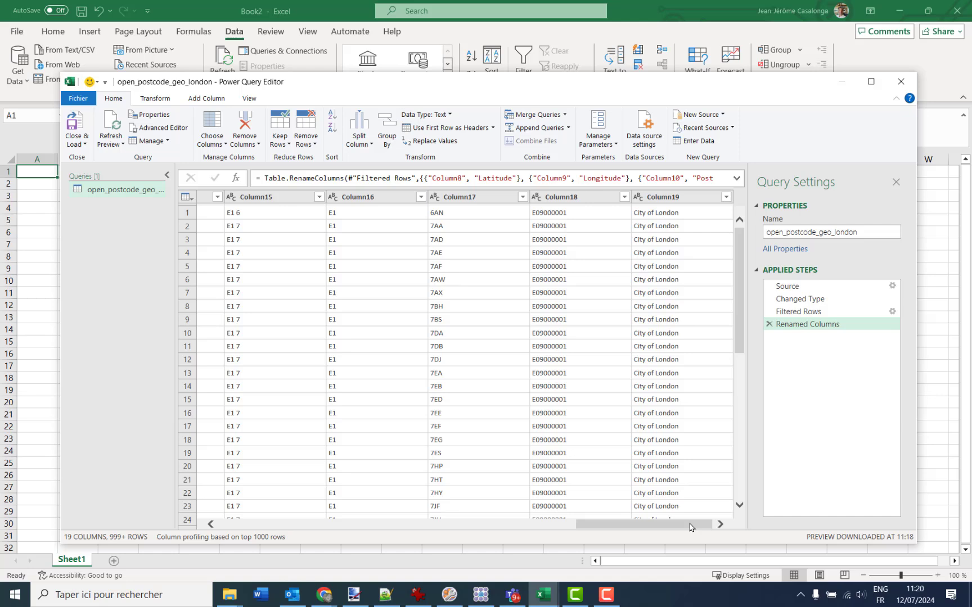
{"action": "double_click", "coordinate": [676, 198]}
{"action": "type", "text": "BO"}
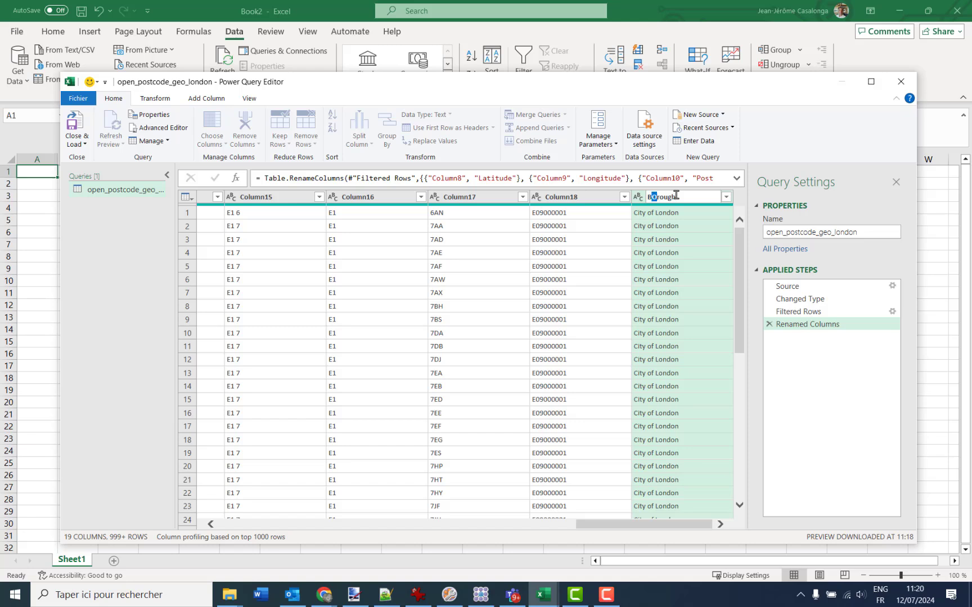
{"action": "type", "text": "o"}
{"action": "key", "text": "Return"}
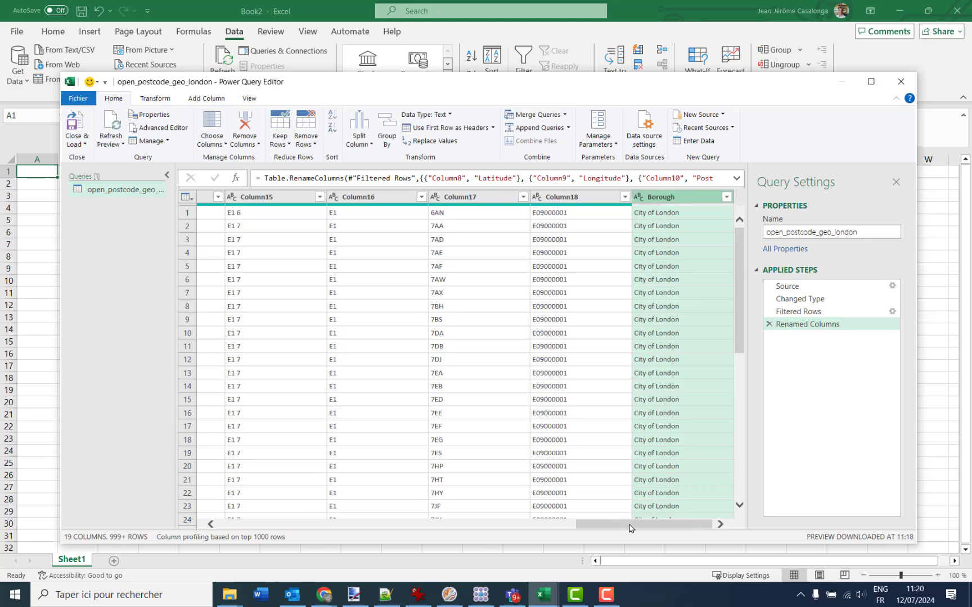
{"action": "mouse_move", "coordinate": [630, 529]}
{"action": "left_mouse_down"}
{"action": "mouse_move", "coordinate": [570, 529]}
{"action": "mouse_move", "coordinate": [622, 532]}
{"action": "left_mouse_up"}
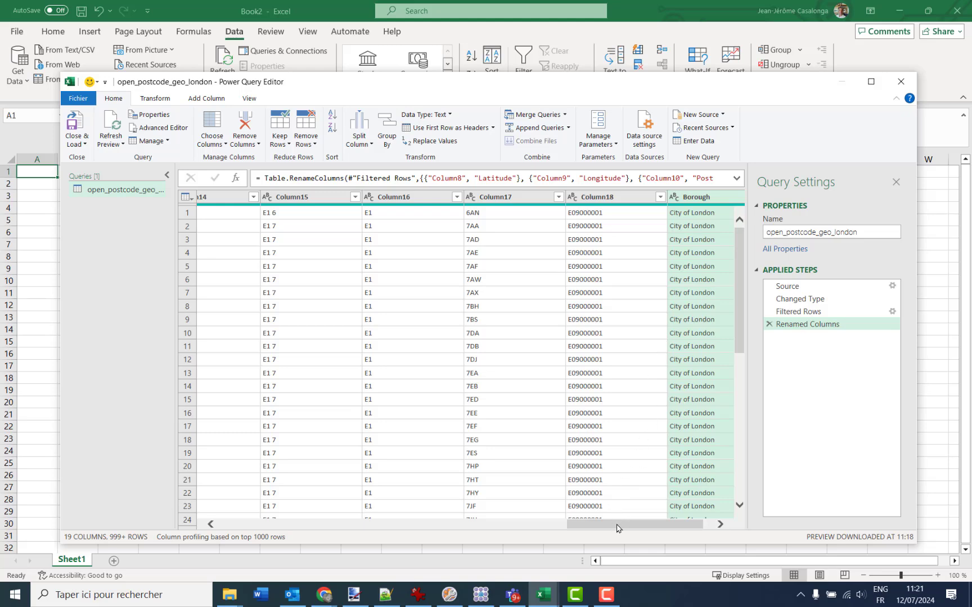
Step: Choose the columns to keep in the open_postcode_geo_london query: only Latitude, Longitude, Post Code and Borough
{"action": "left_click_drag", "start_coordinate": [617, 529], "coordinate": [247, 493]}
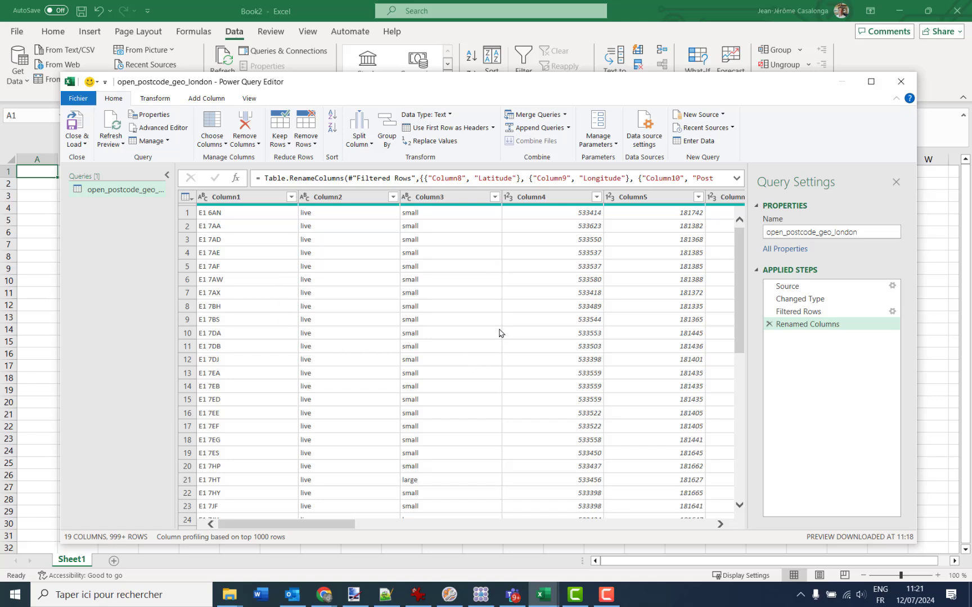
{"action": "left_click", "coordinate": [209, 124]}
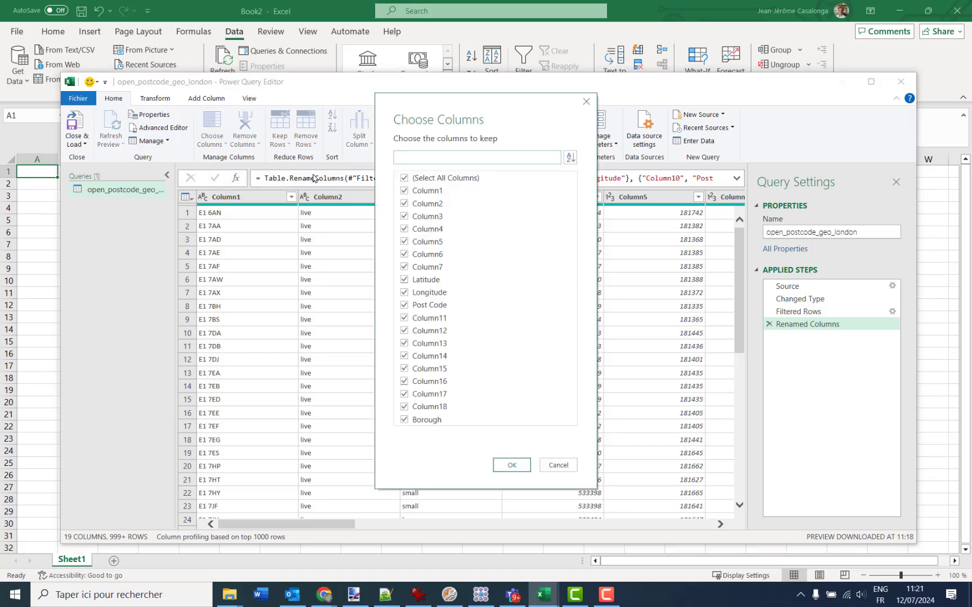
{"action": "left_click", "coordinate": [405, 179]}
{"action": "left_click", "coordinate": [405, 282]}
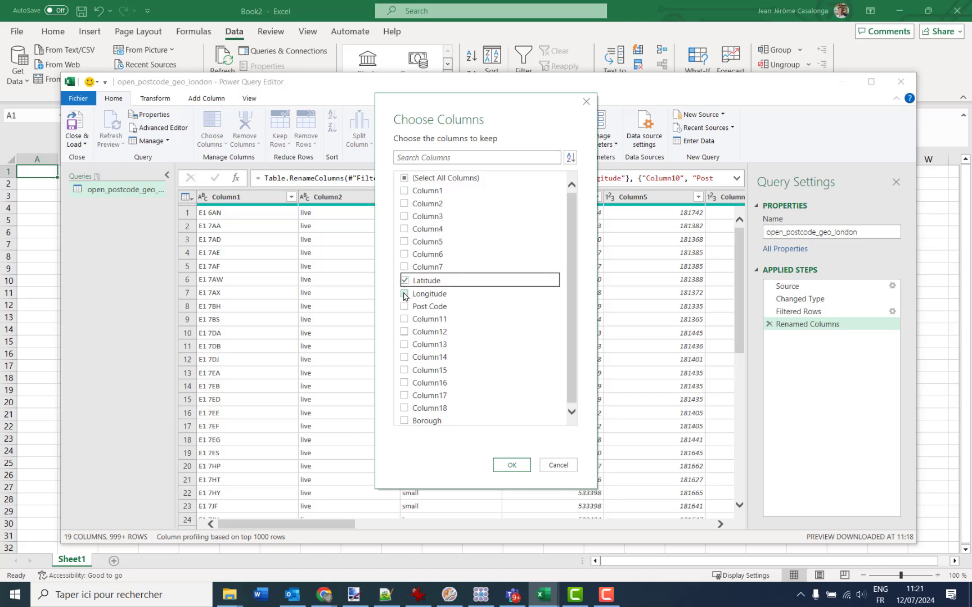
{"action": "left_click", "coordinate": [404, 294]}
{"action": "left_click", "coordinate": [404, 306]}
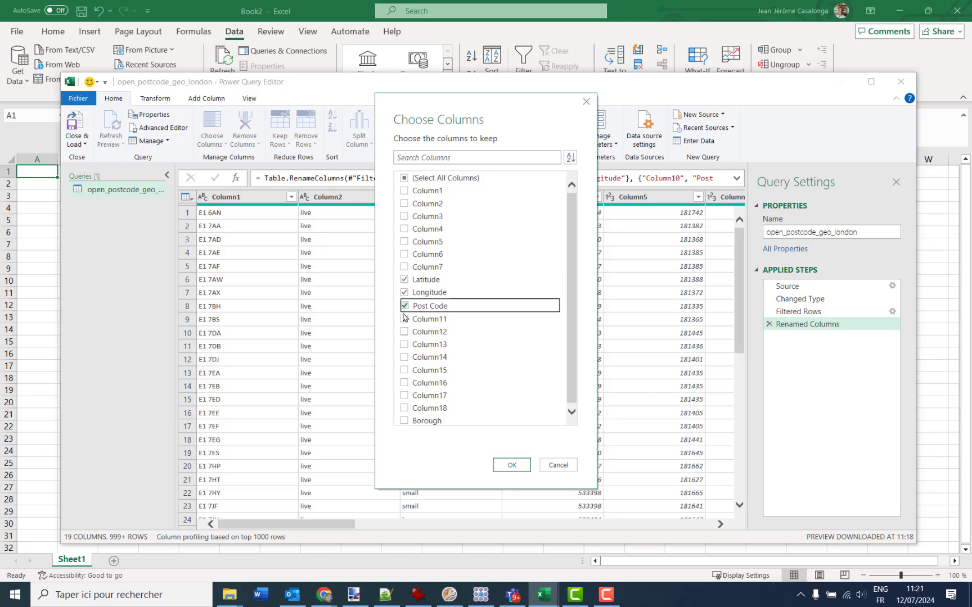
{"action": "left_click", "coordinate": [404, 422]}
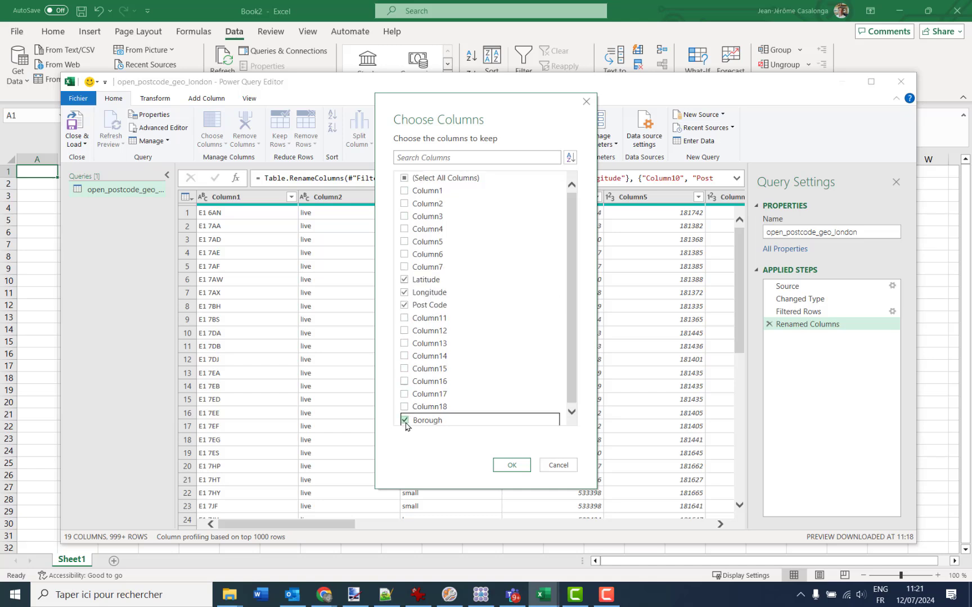
{"action": "left_click", "coordinate": [509, 467]}
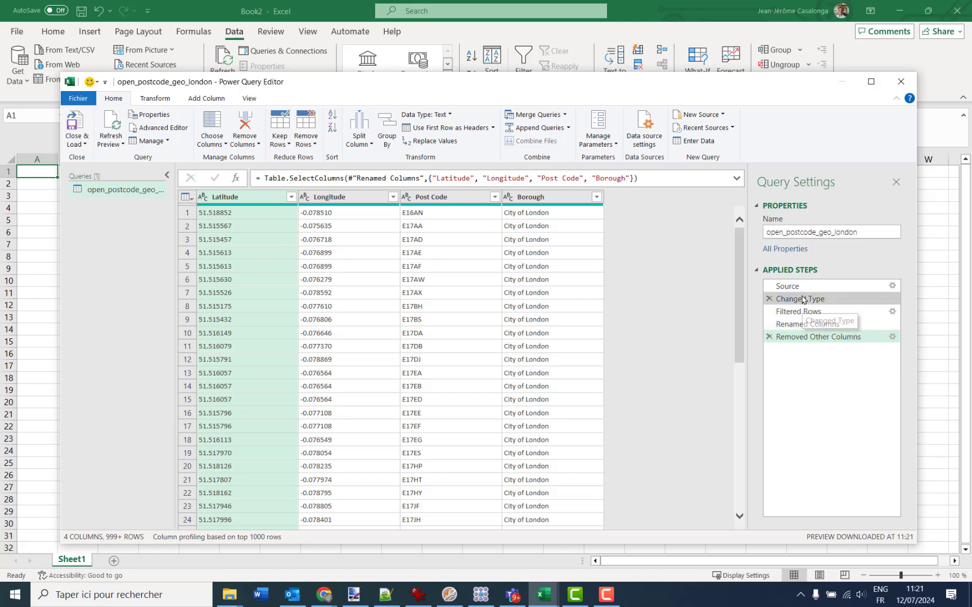
Step: Review the Removed Other Columns settings without changing them, and move the Post Code column in front of Latitude
{"action": "left_click", "coordinate": [893, 338]}
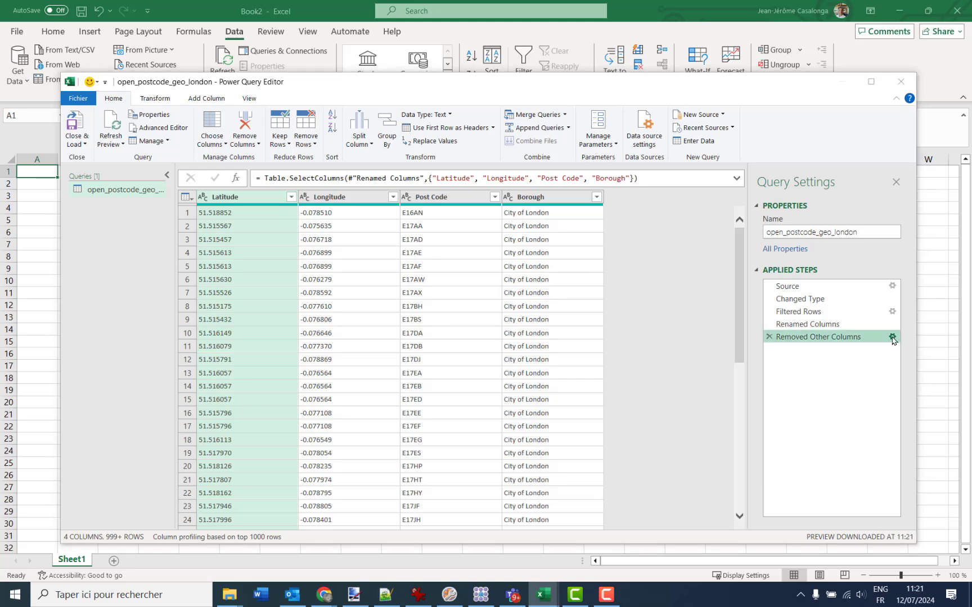
{"action": "left_click", "coordinate": [558, 467]}
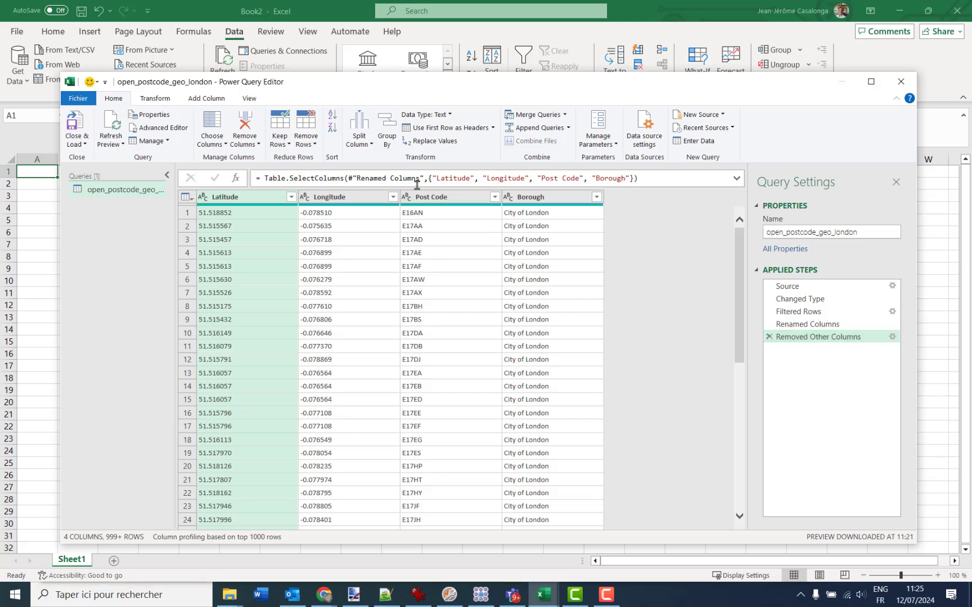
{"action": "left_click", "coordinate": [434, 198]}
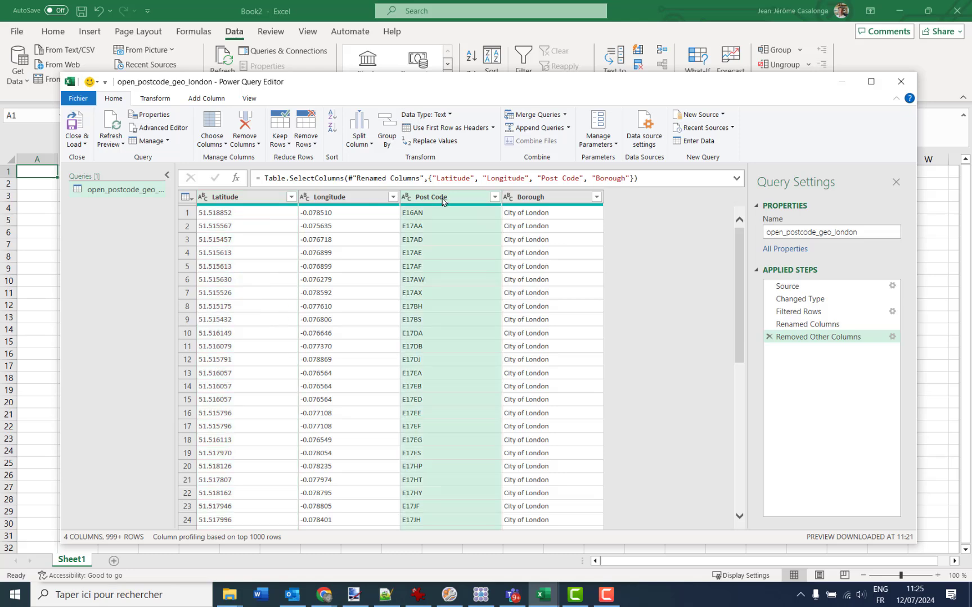
{"action": "left_click_drag", "start_coordinate": [443, 201], "coordinate": [236, 196]}
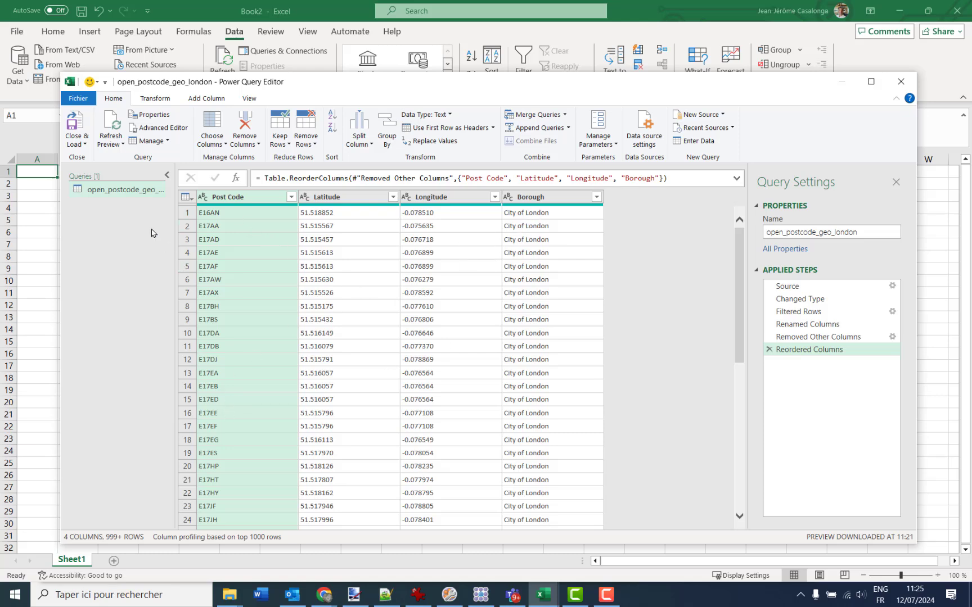
Step: Duplicate the open_postcode_geo_london query and rename the copy as London_Latitude
{"action": "right_click", "coordinate": [96, 192]}
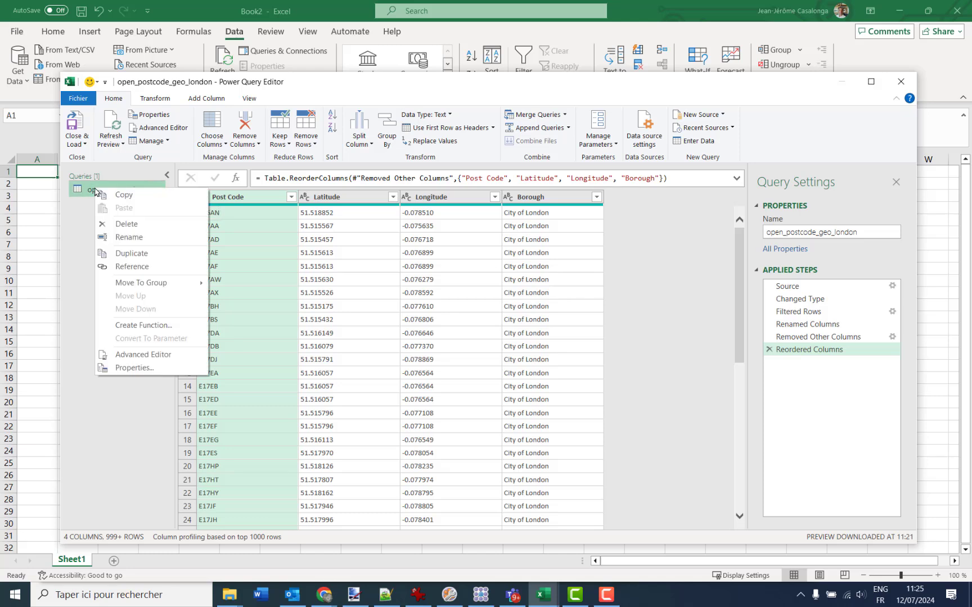
{"action": "left_click", "coordinate": [125, 255]}
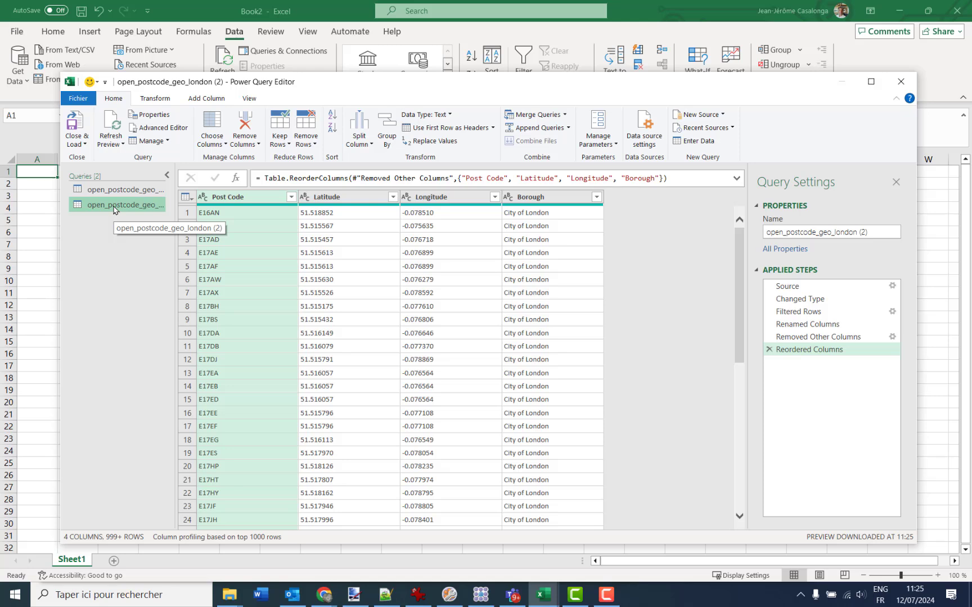
{"action": "right_click", "coordinate": [114, 208]}
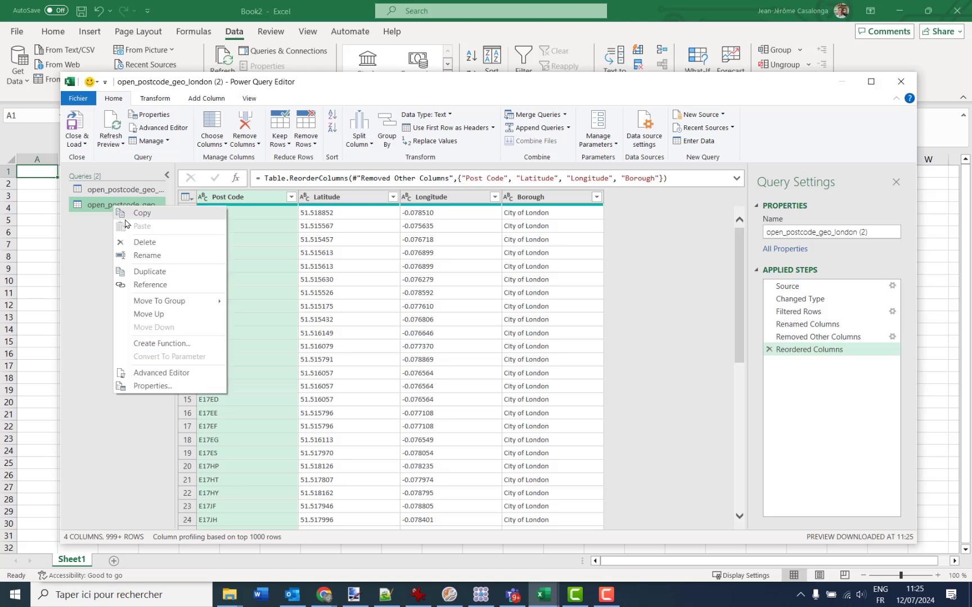
{"action": "left_click", "coordinate": [139, 257]}
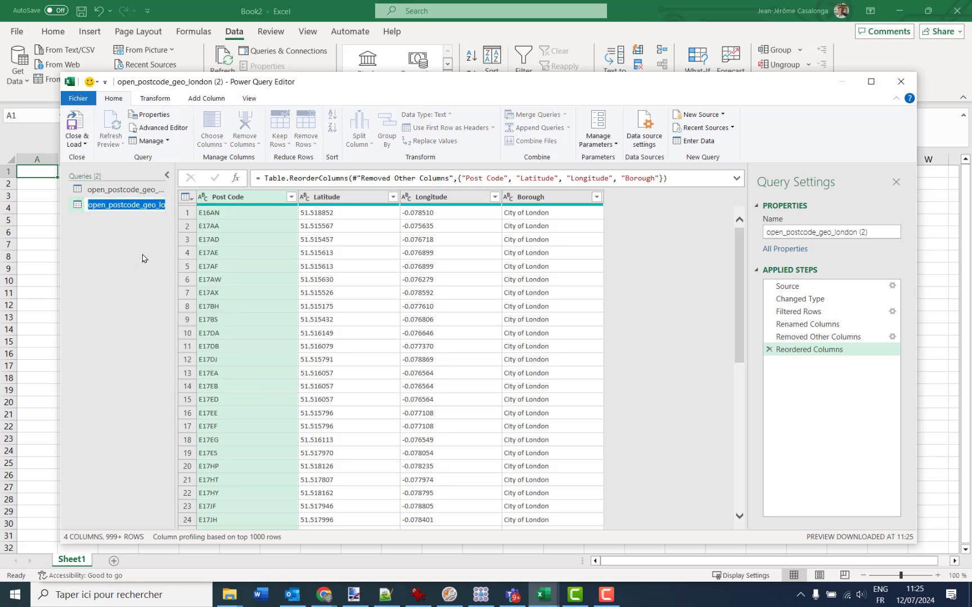
{"action": "type", "text": "London_Latitude"}
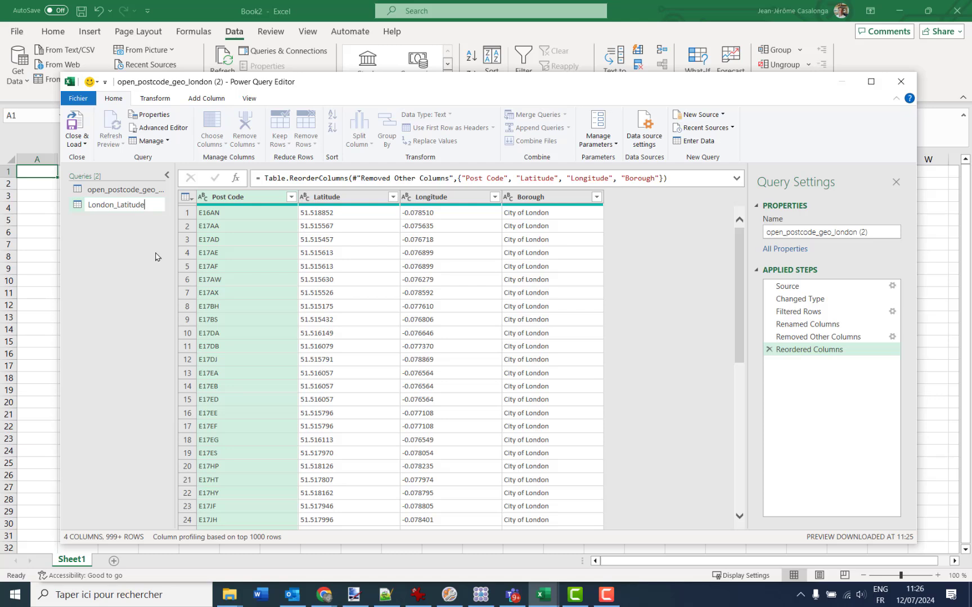
{"action": "key", "text": "Return"}
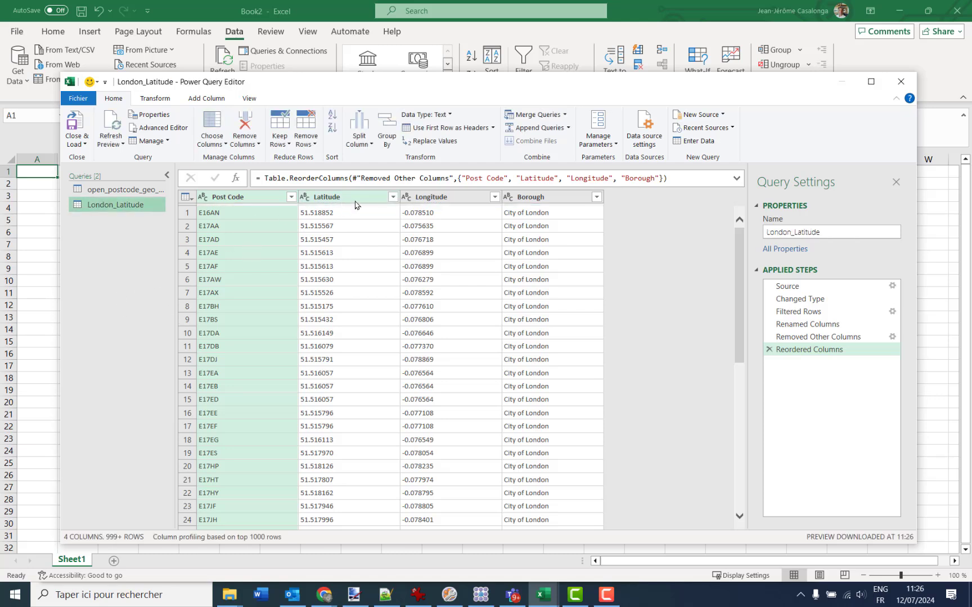
Step: Keep only the Post Code and Latitude columns in the London_Latitude query
{"action": "left_click", "coordinate": [212, 123]}
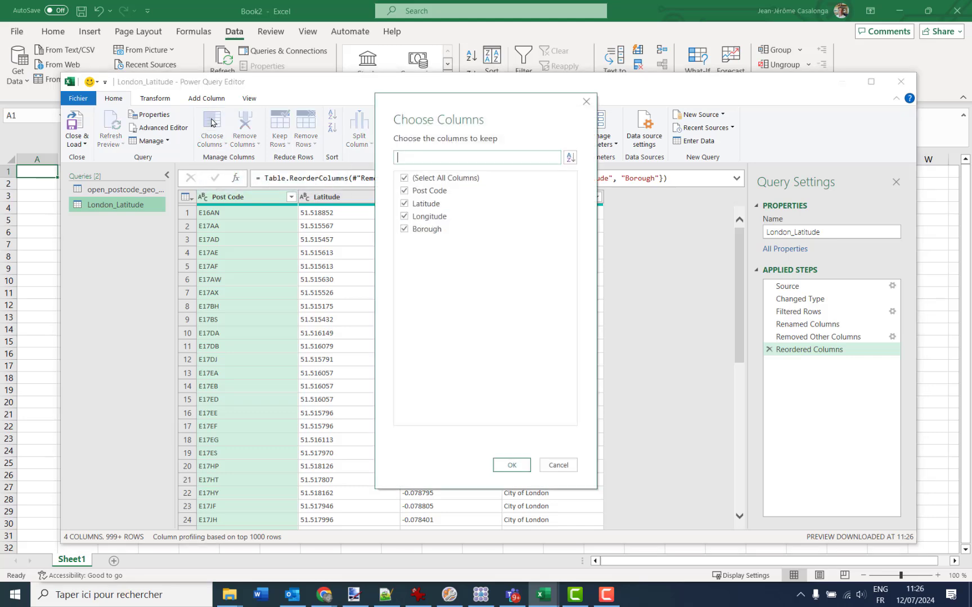
{"action": "left_click", "coordinate": [405, 219]}
{"action": "left_click", "coordinate": [406, 230]}
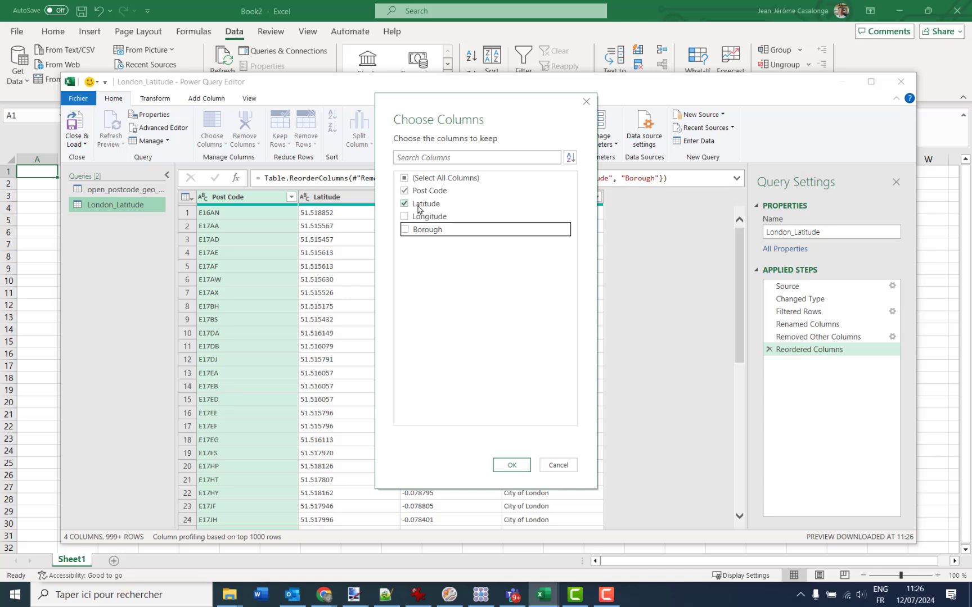
{"action": "left_click", "coordinate": [512, 465]}
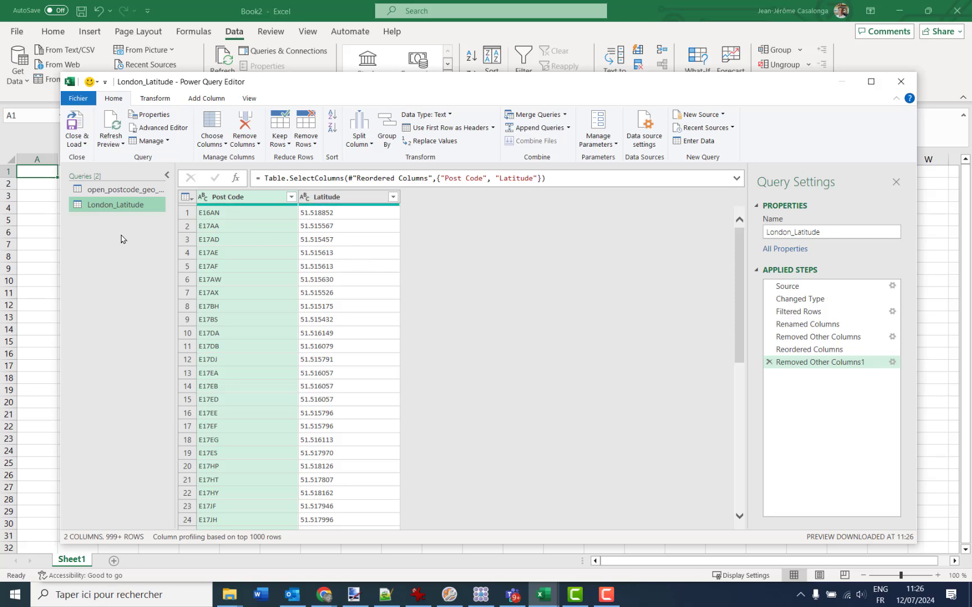
Step: Duplicate the open_postcode_geo_london query again and rename the copy as London_Longitude
{"action": "right_click", "coordinate": [108, 191]}
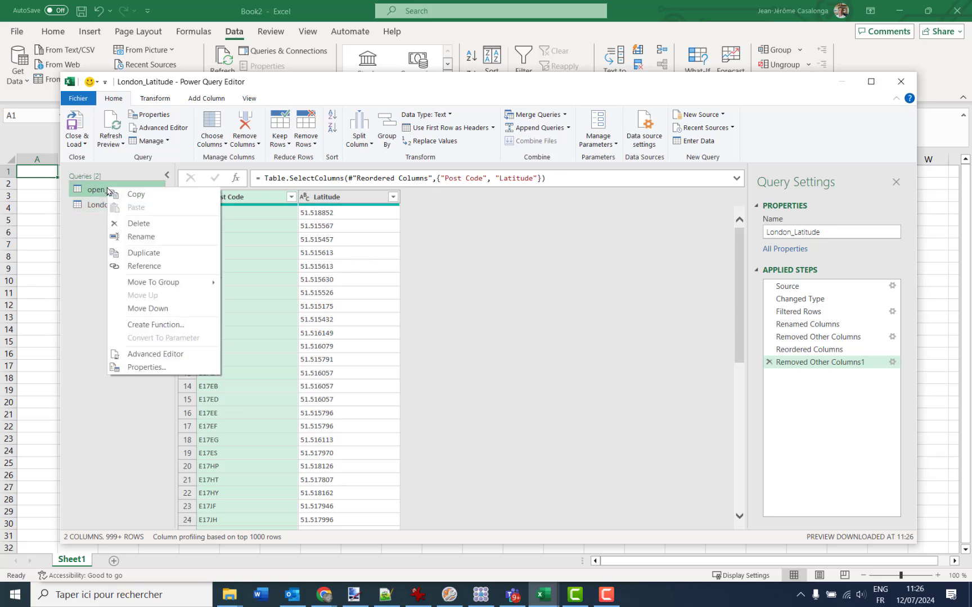
{"action": "left_click", "coordinate": [135, 253]}
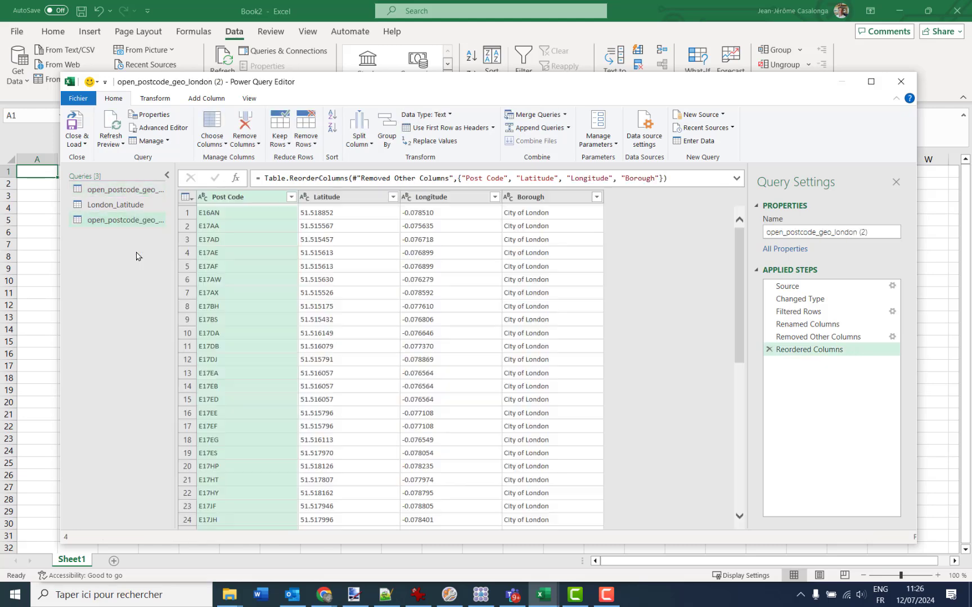
{"action": "double_click", "coordinate": [118, 220]}
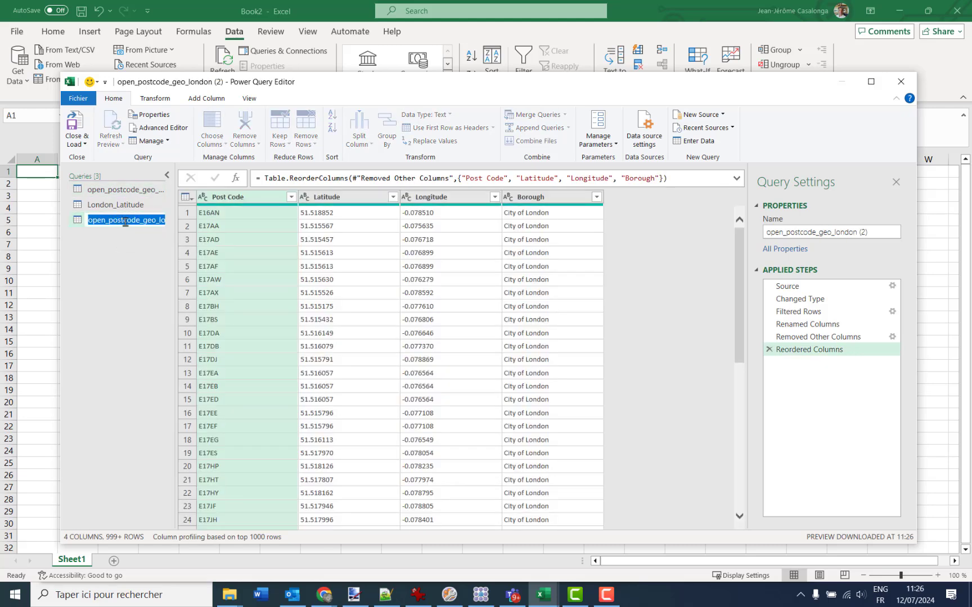
{"action": "type", "text": "London_Longitude"}
{"action": "key", "text": "Return"}
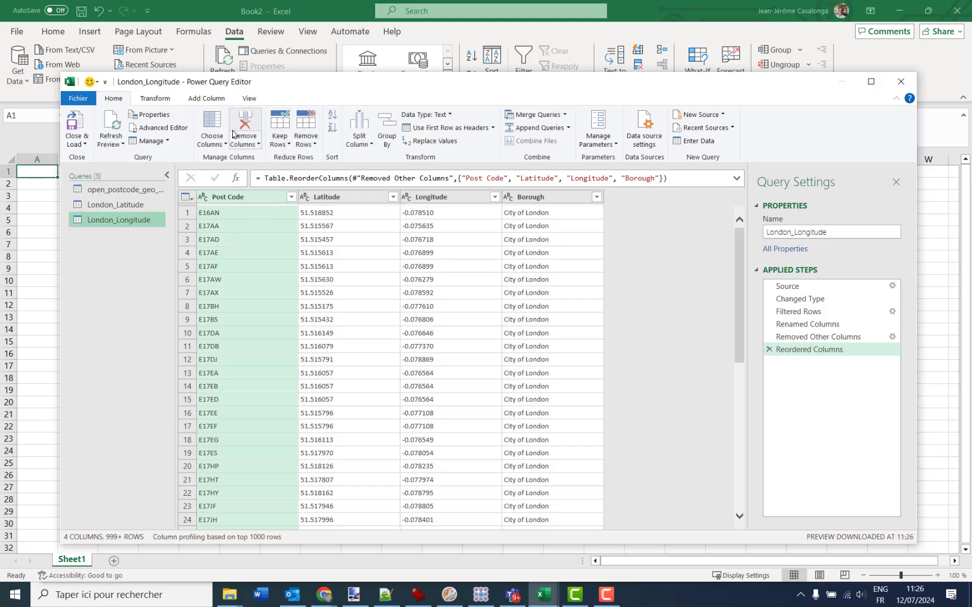
Step: Keep only the Post Code and Longitude columns in the London_Longitude query
{"action": "left_click", "coordinate": [212, 123]}
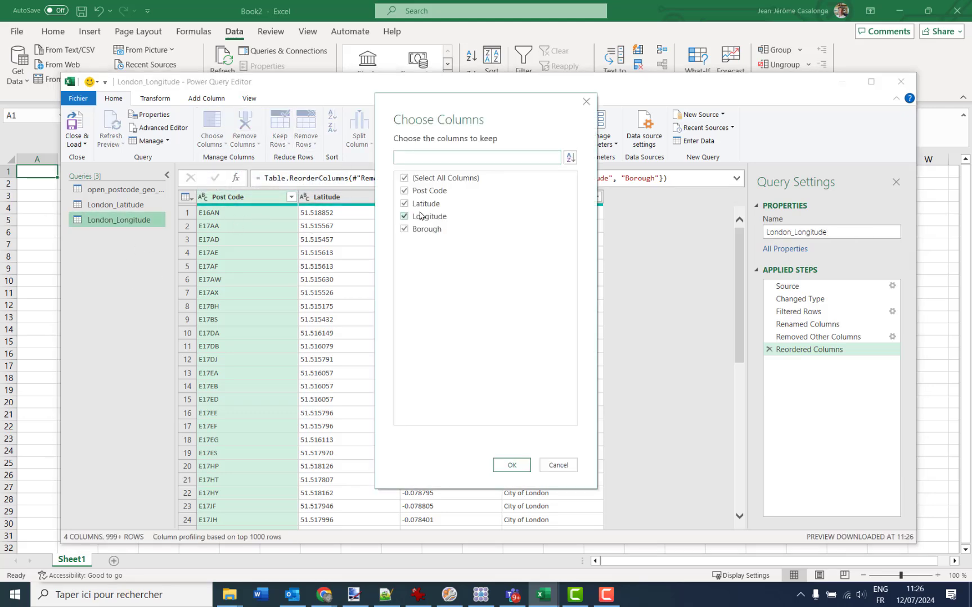
{"action": "left_click", "coordinate": [405, 204]}
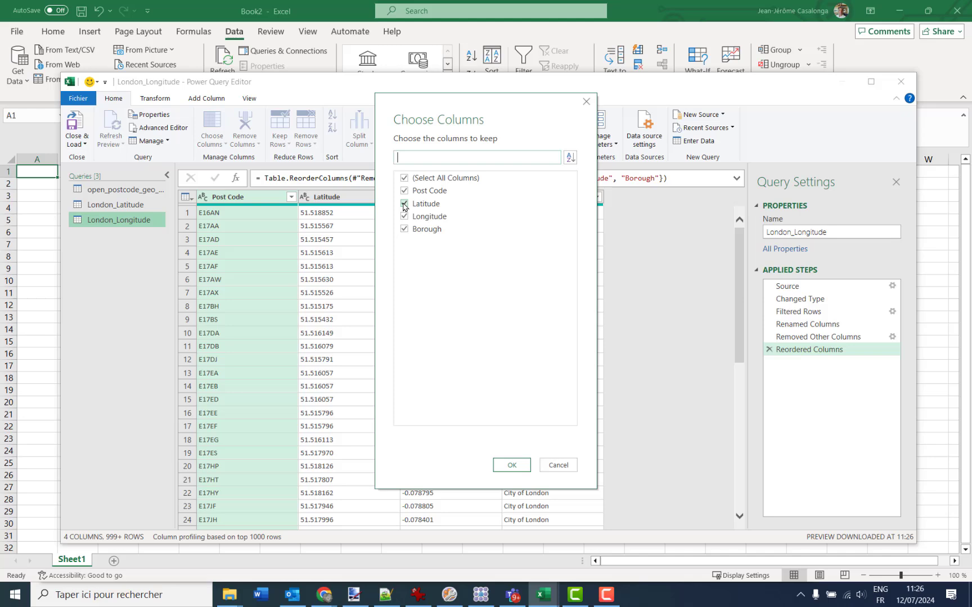
{"action": "left_click", "coordinate": [405, 230]}
{"action": "left_click", "coordinate": [511, 465]}
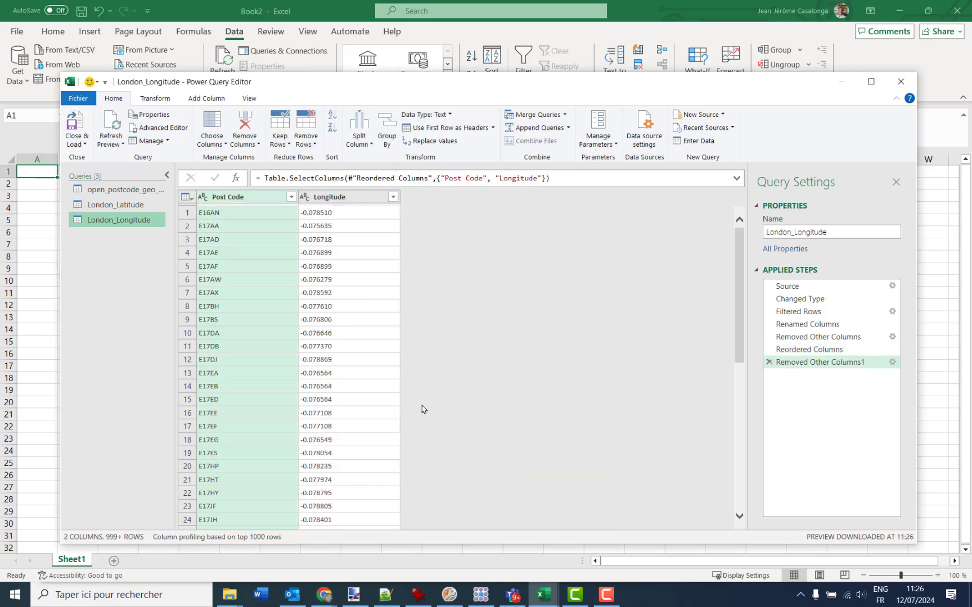
Step: Make another duplicate of the open_postcode_geo_london query and rename it as London_Borough
{"action": "right_click", "coordinate": [111, 191]}
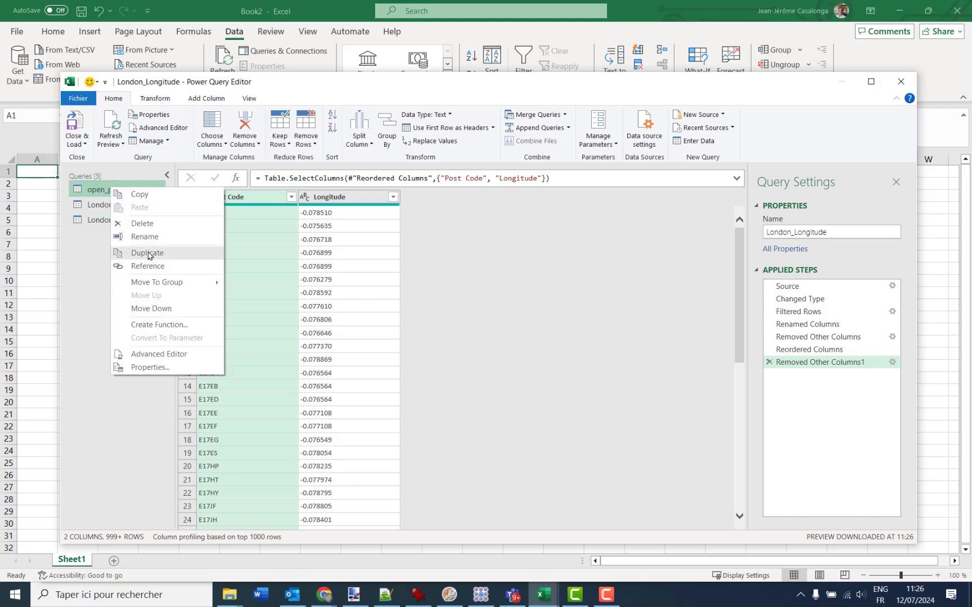
{"action": "left_click", "coordinate": [147, 252]}
{"action": "double_click", "coordinate": [123, 241]}
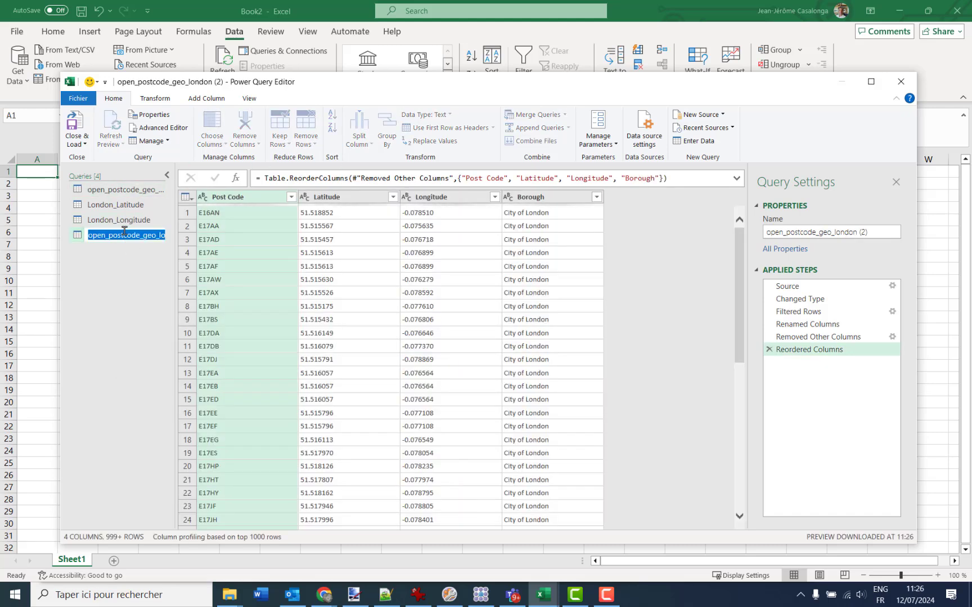
{"action": "type", "text": "Loodon_Borough"}
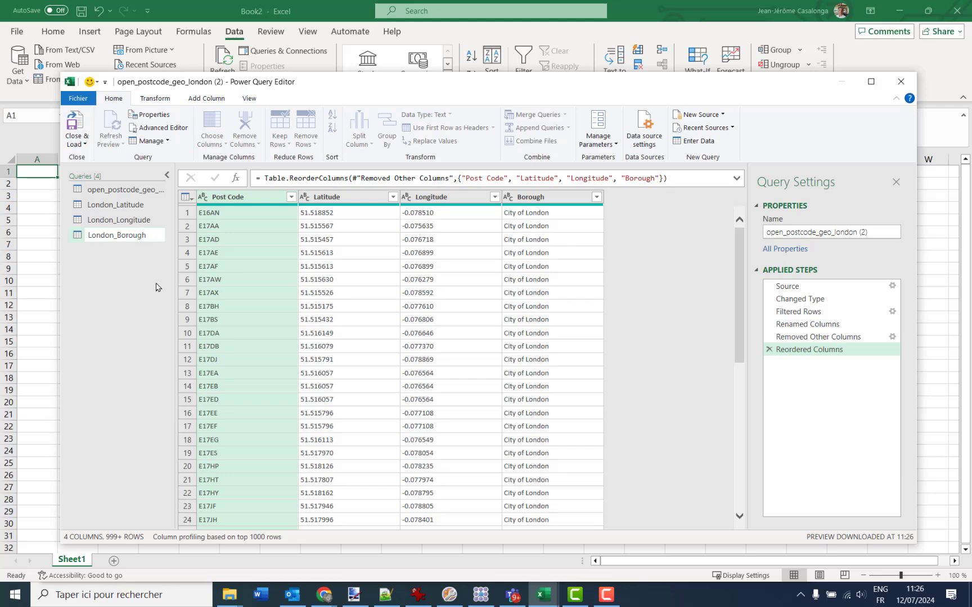
{"action": "key", "text": "Return"}
Step: Keep only the Post Code and Borough columns in the London_Borough query
{"action": "left_click", "coordinate": [213, 125]}
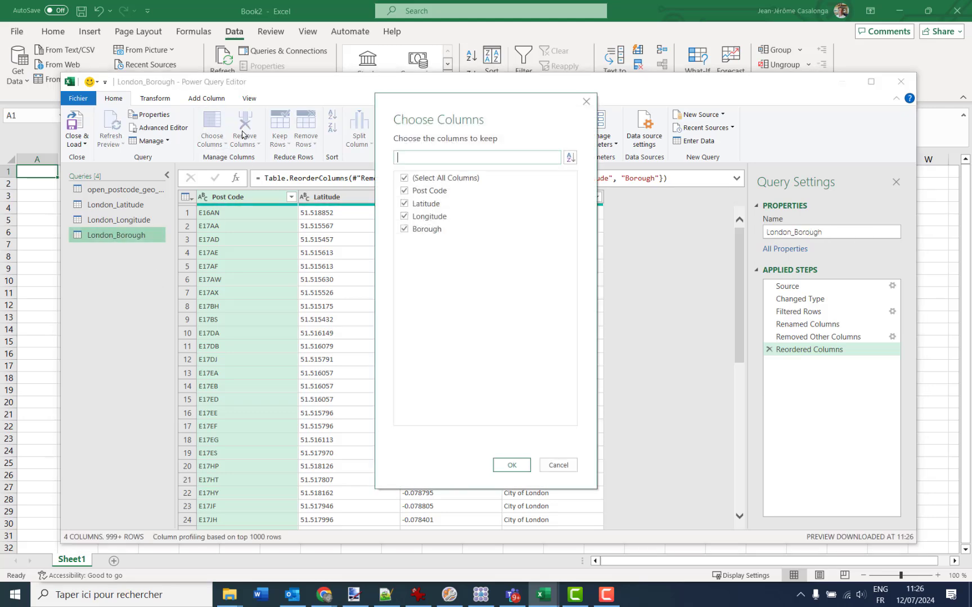
{"action": "left_click", "coordinate": [404, 205]}
{"action": "left_click", "coordinate": [405, 218]}
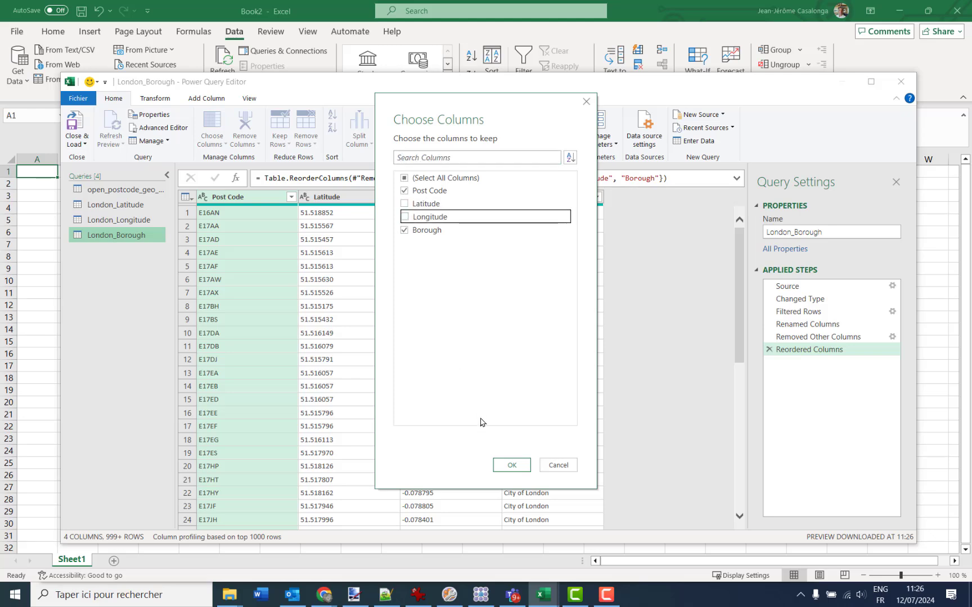
{"action": "left_click", "coordinate": [512, 466]}
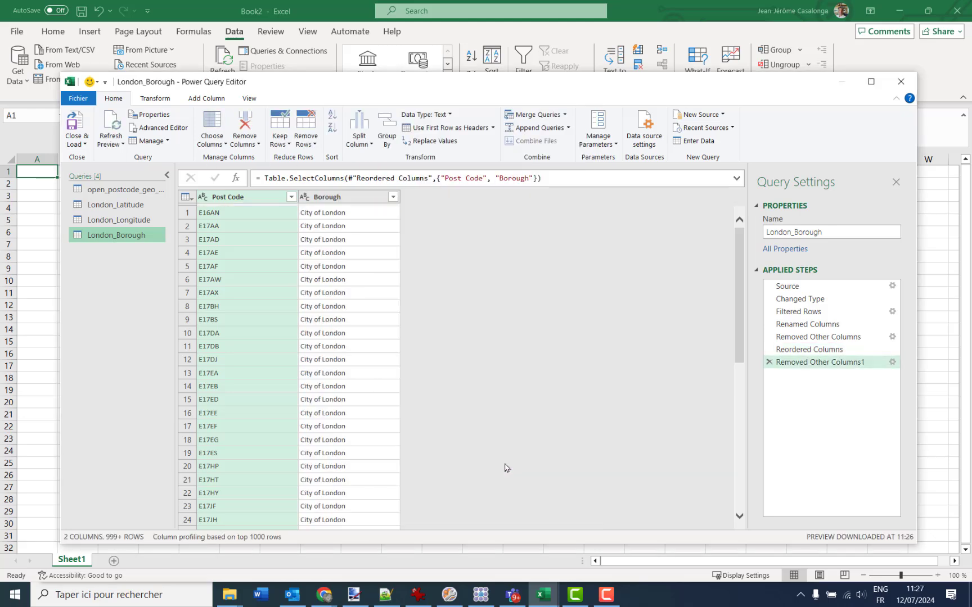
Step: Return to the original open_postcode_geo_london query, and switch to Chrome to view the download section of GetTheData's London postcode page
{"action": "left_click", "coordinate": [104, 191]}
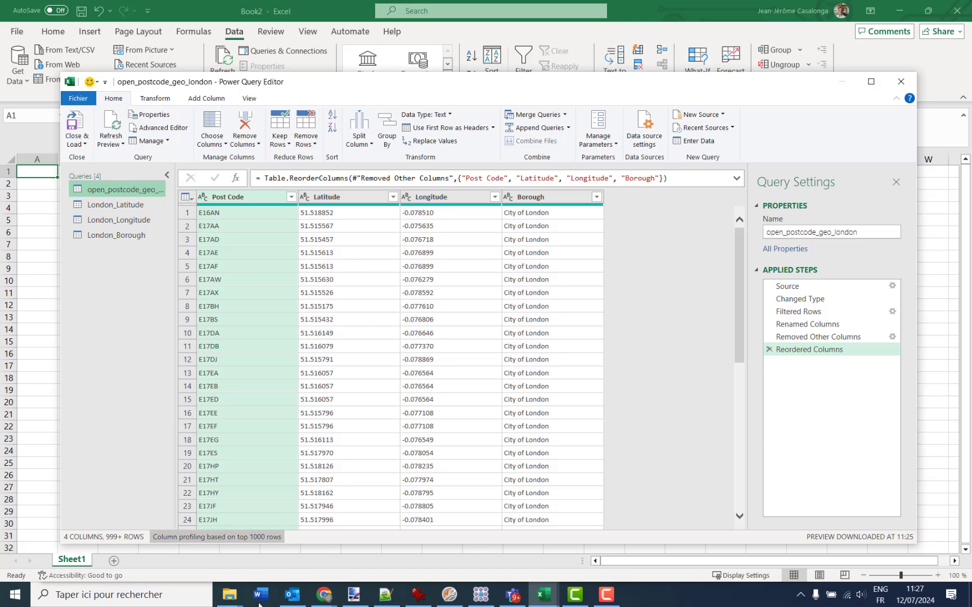
{"action": "mouse_move", "coordinate": [325, 600]}
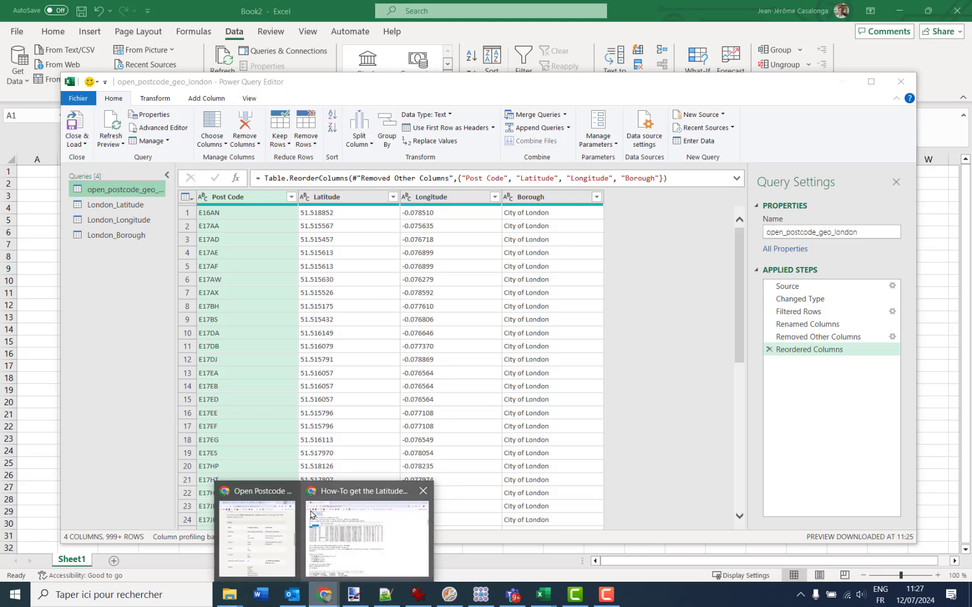
{"action": "left_click", "coordinate": [262, 533]}
{"action": "scroll", "coordinate": [529, 369], "scroll_direction": "up", "scroll_amount": 5}
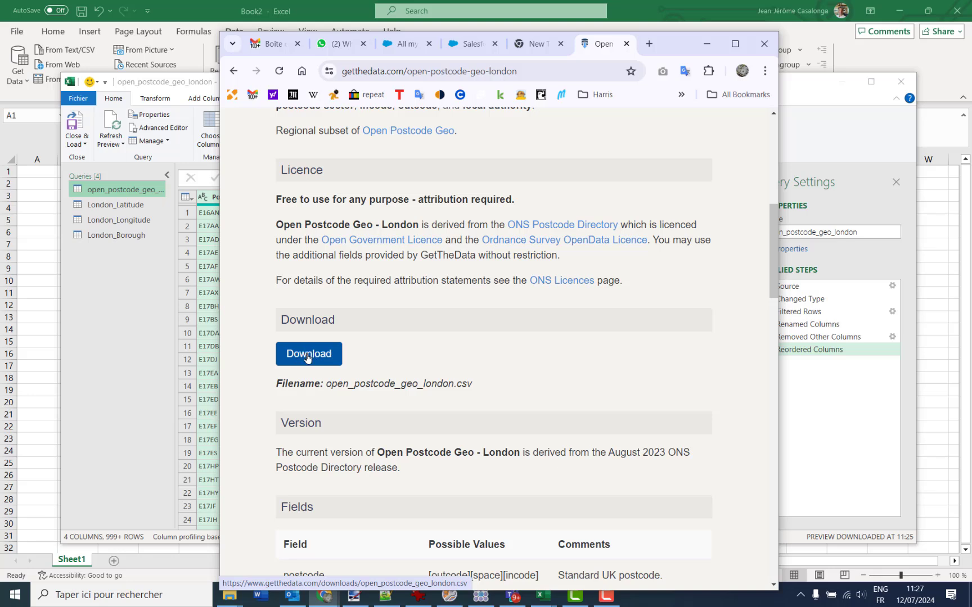
Step: Return to Excel's Power Query Editor and look through the London_Latitude, London_Longitude and London_Borough queries
{"action": "left_click", "coordinate": [707, 45]}
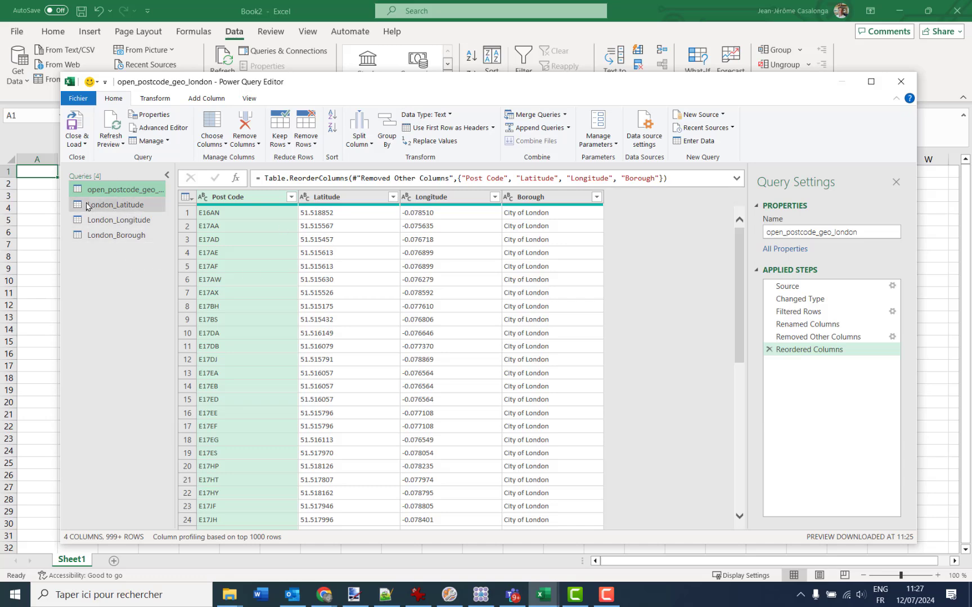
{"action": "left_click", "coordinate": [106, 208]}
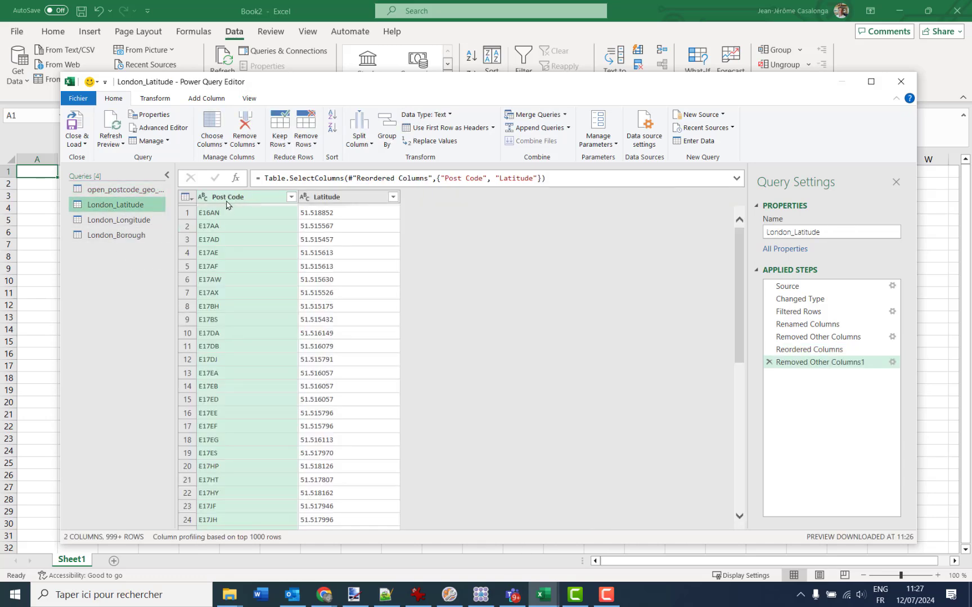
{"action": "left_click", "coordinate": [111, 224]}
{"action": "left_click", "coordinate": [96, 241]}
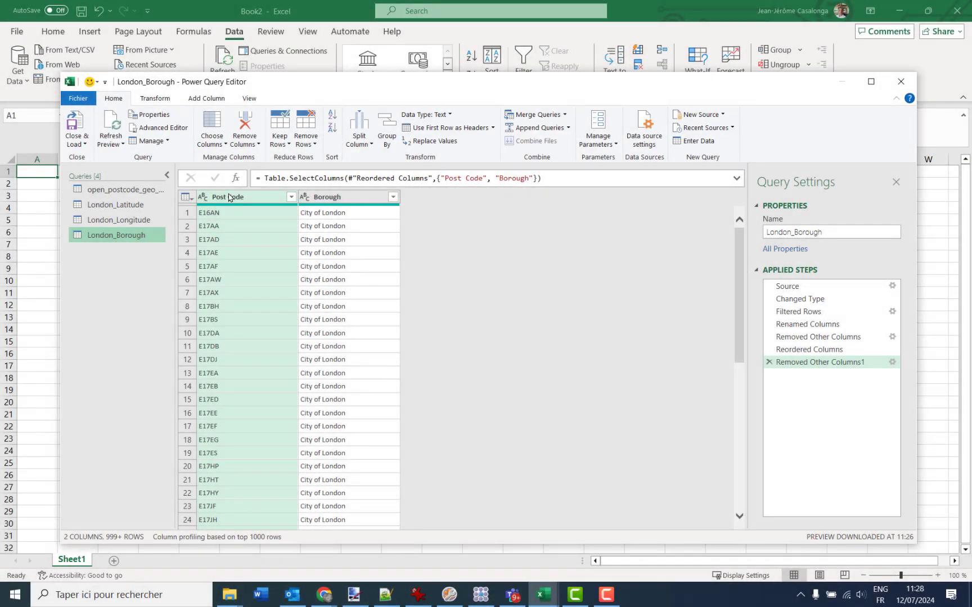
Step: Close the query editor, loading all four queries into worksheets, and look through the Longitude, Latitude and open_postcode_geo_london sheets
{"action": "left_click", "coordinate": [74, 117]}
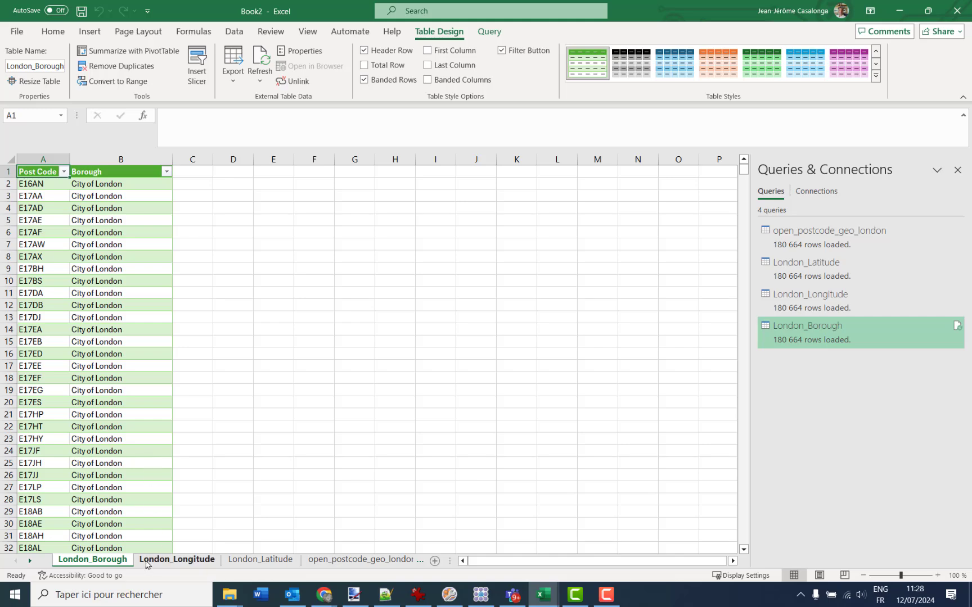
{"action": "left_click", "coordinate": [184, 565]}
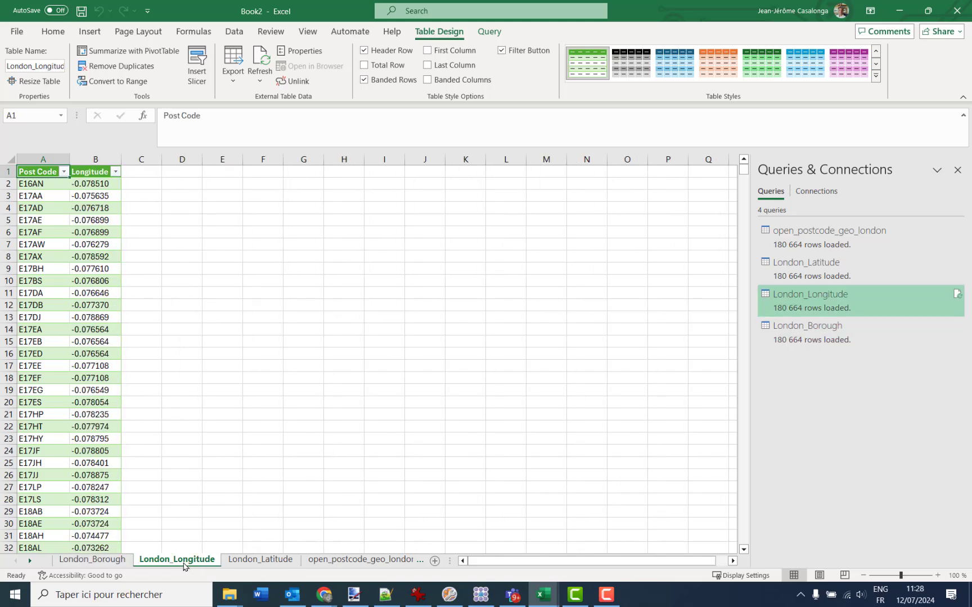
{"action": "left_click", "coordinate": [258, 562]}
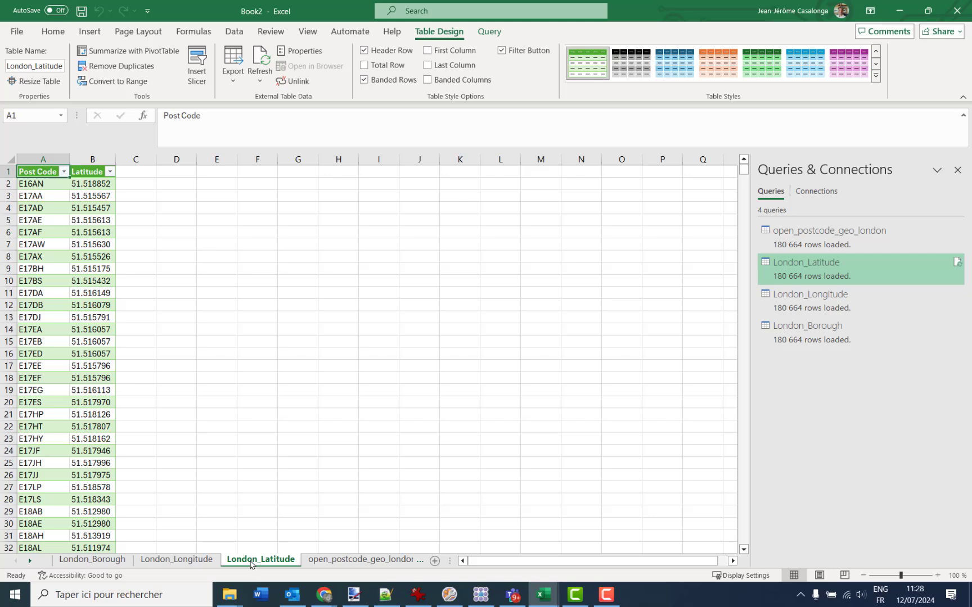
{"action": "left_click", "coordinate": [361, 560]}
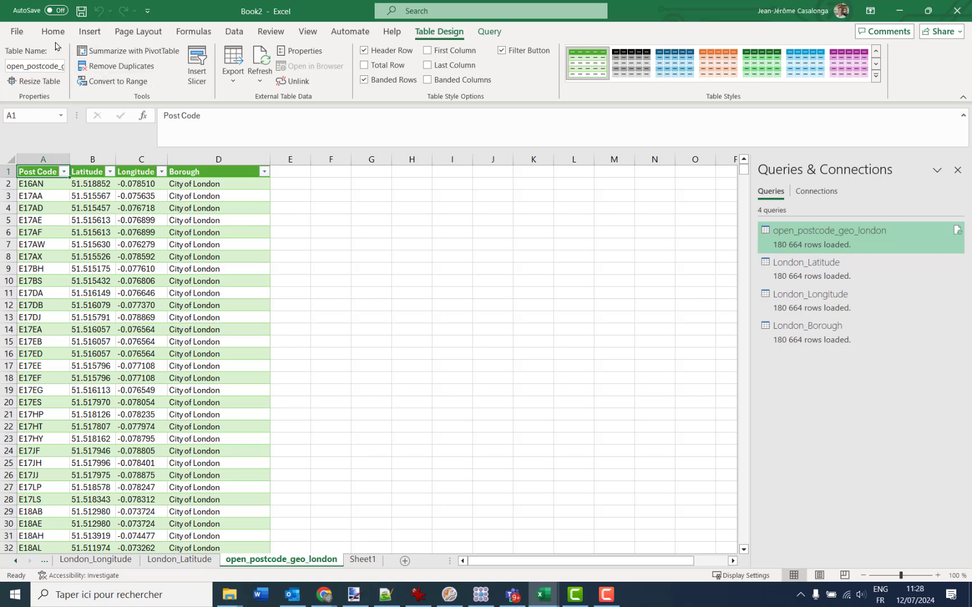
Step: Save the workbook to OneDrive as an Excel Workbook named London Post Codes Geocoding
{"action": "left_click", "coordinate": [17, 35]}
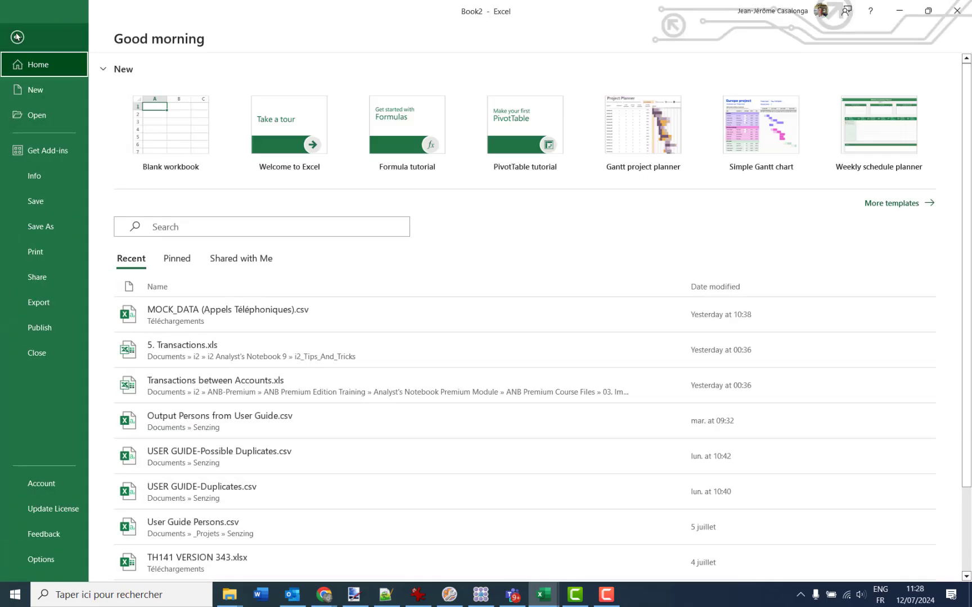
{"action": "left_click", "coordinate": [43, 202]}
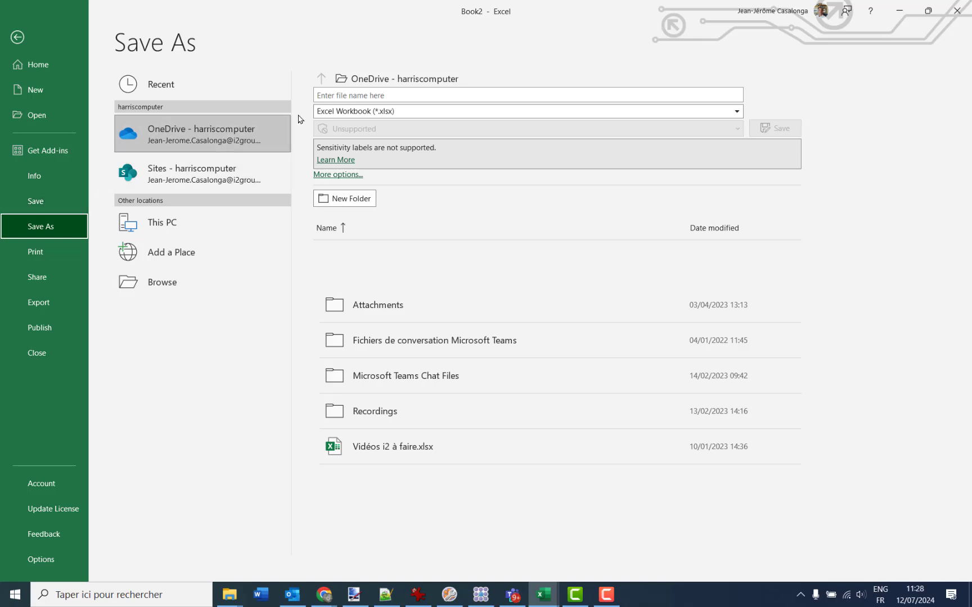
{"action": "left_click", "coordinate": [403, 96]}
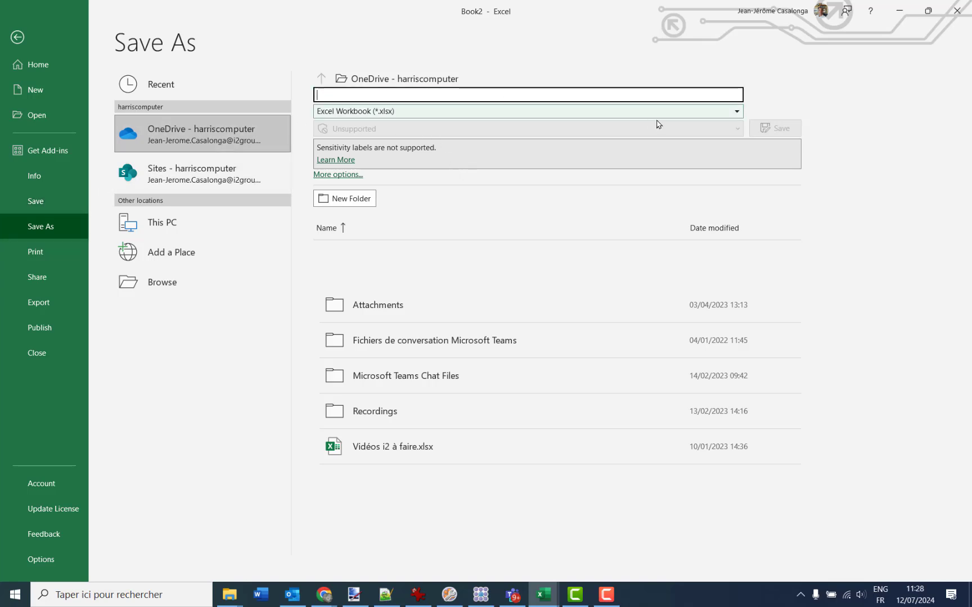
{"action": "type", "text": "Londo"}
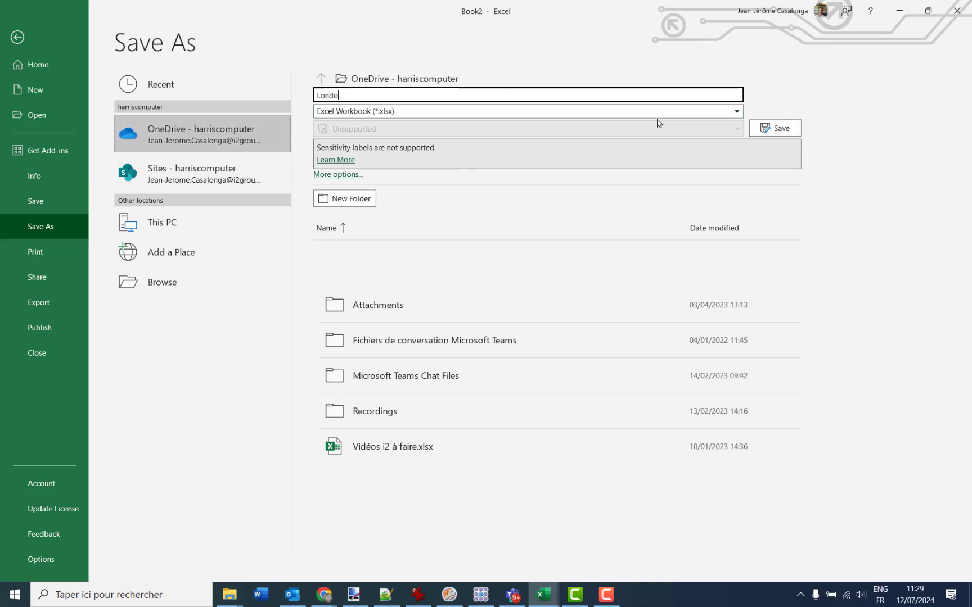
{"action": "type", "text": "n Post Codes "}
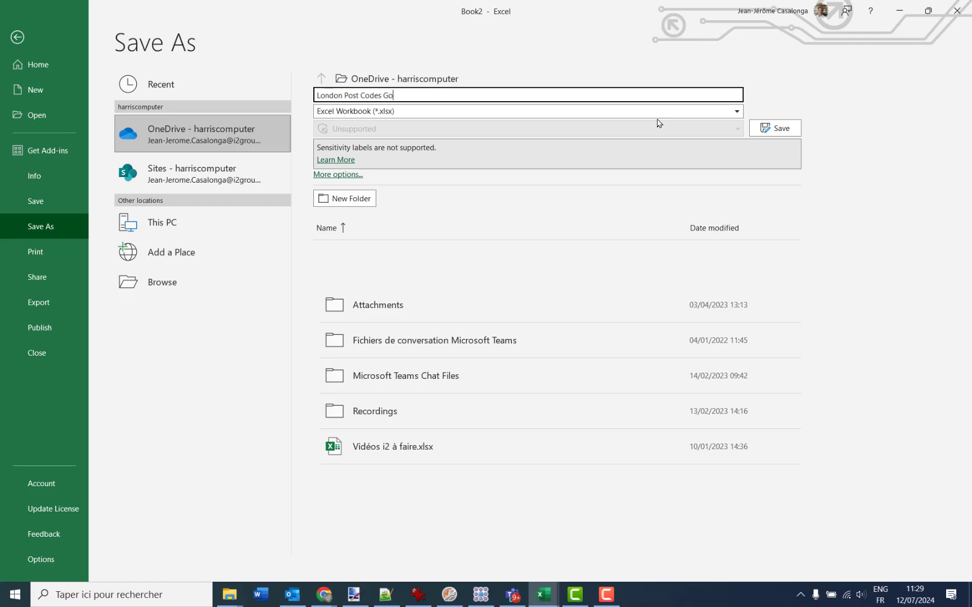
{"action": "type", "text": "Geocoding"}
{"action": "left_click", "coordinate": [787, 130]}
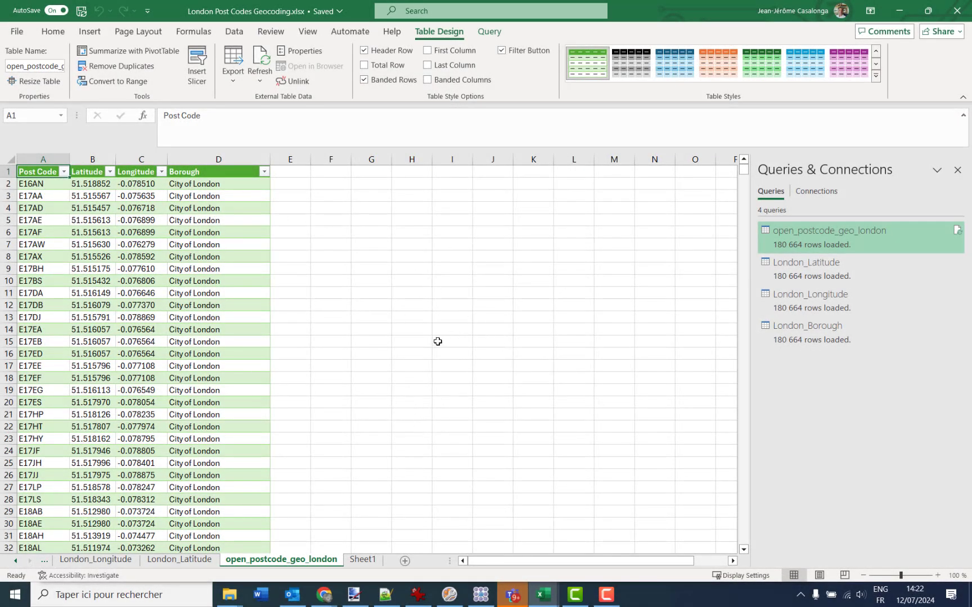
Step: Start saving a copy from the London_Borough sheet, choosing the Documents > i2 > i2 iBase 8 folder as its location
{"action": "left_click", "coordinate": [16, 562]}
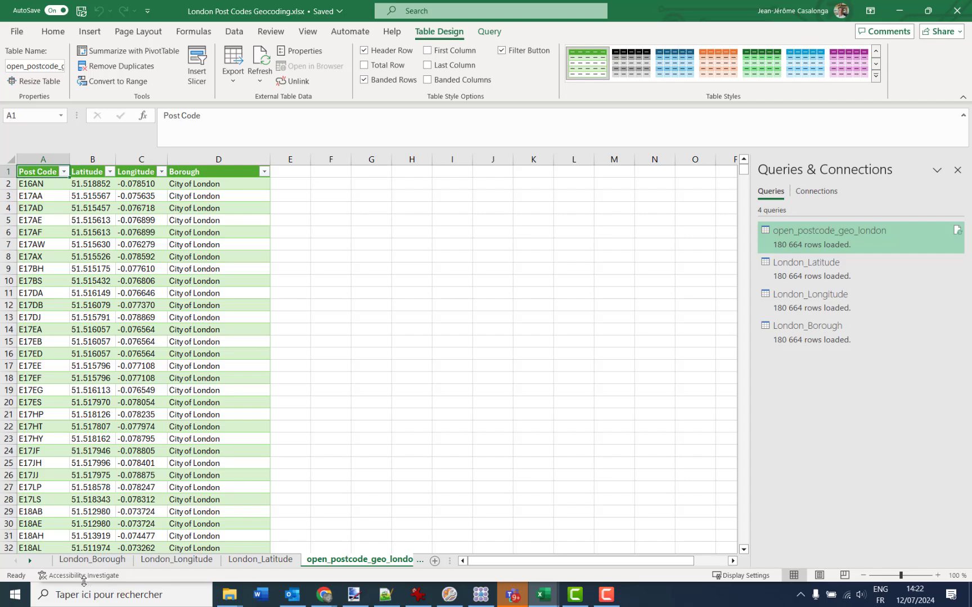
{"action": "left_click", "coordinate": [90, 560]}
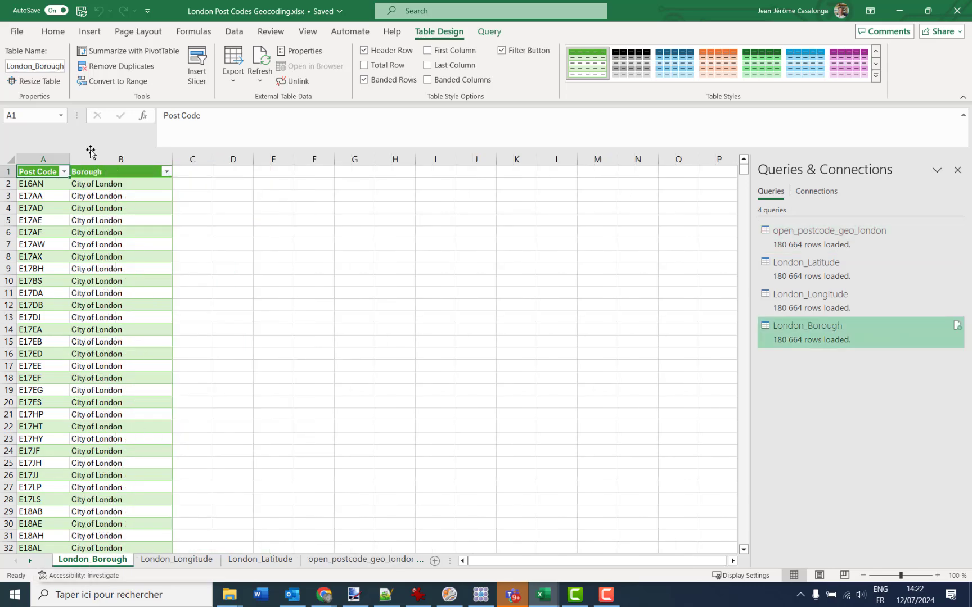
{"action": "left_click", "coordinate": [18, 32]}
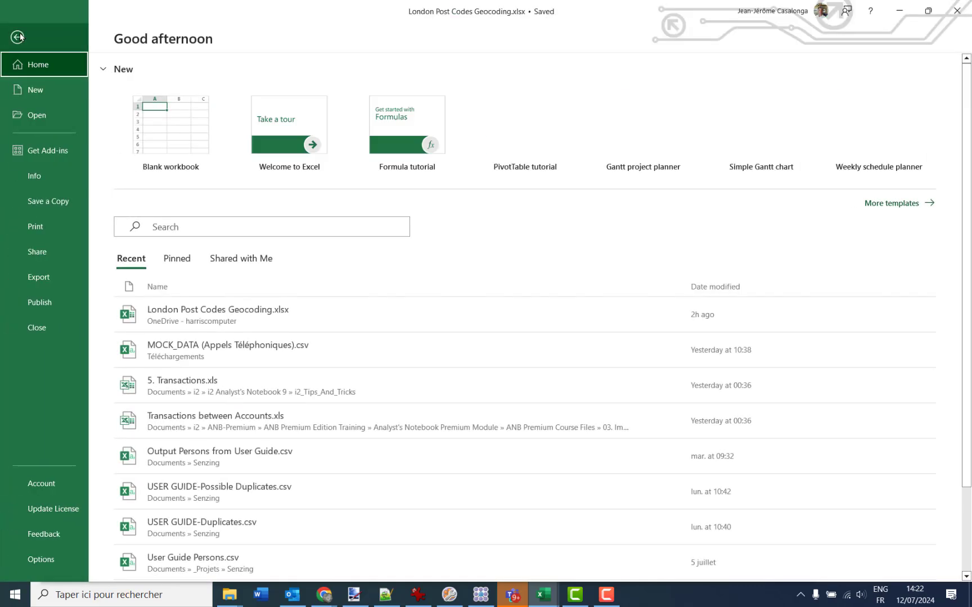
{"action": "left_click", "coordinate": [48, 203]}
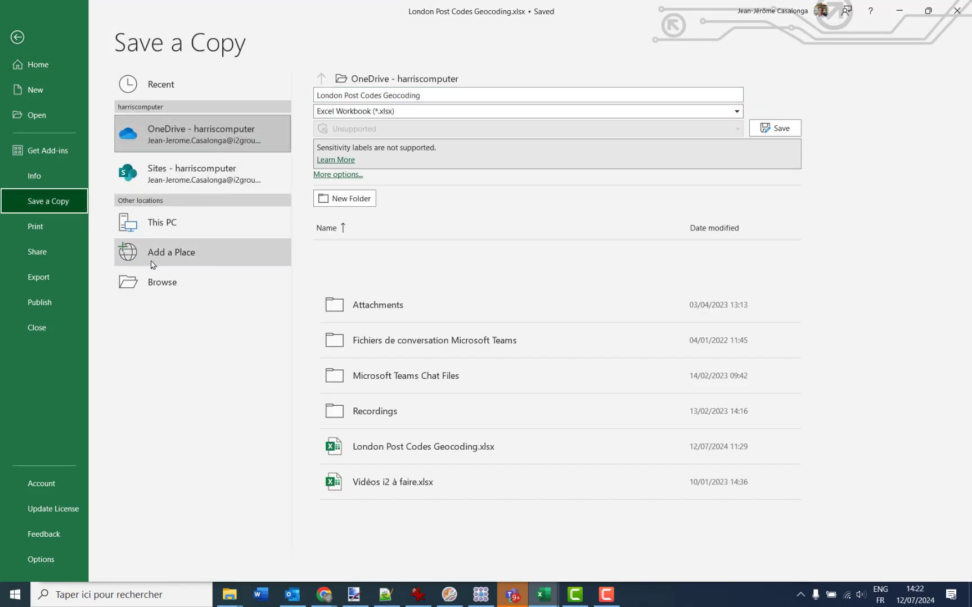
{"action": "left_click", "coordinate": [278, 278]}
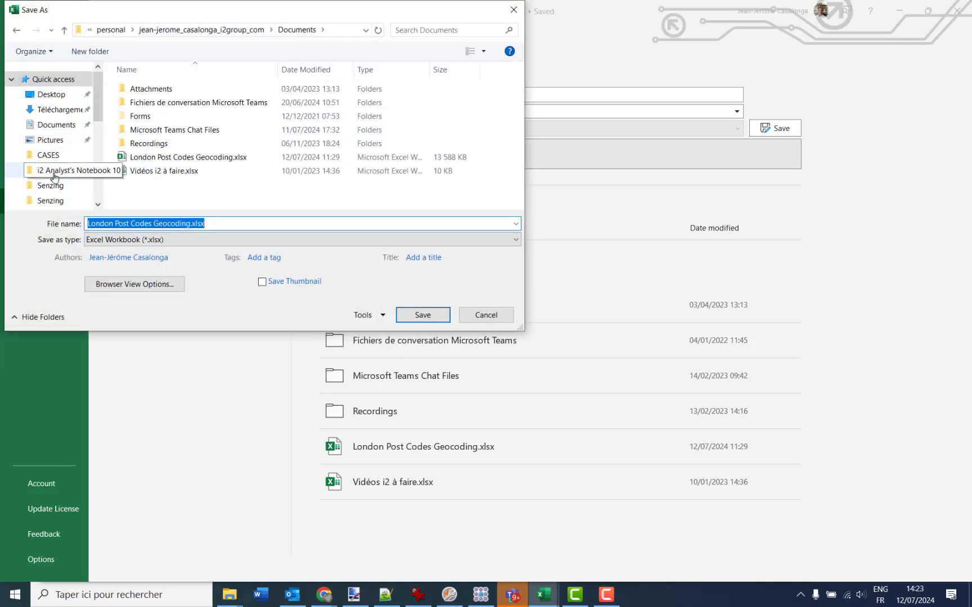
{"action": "left_click", "coordinate": [53, 125]}
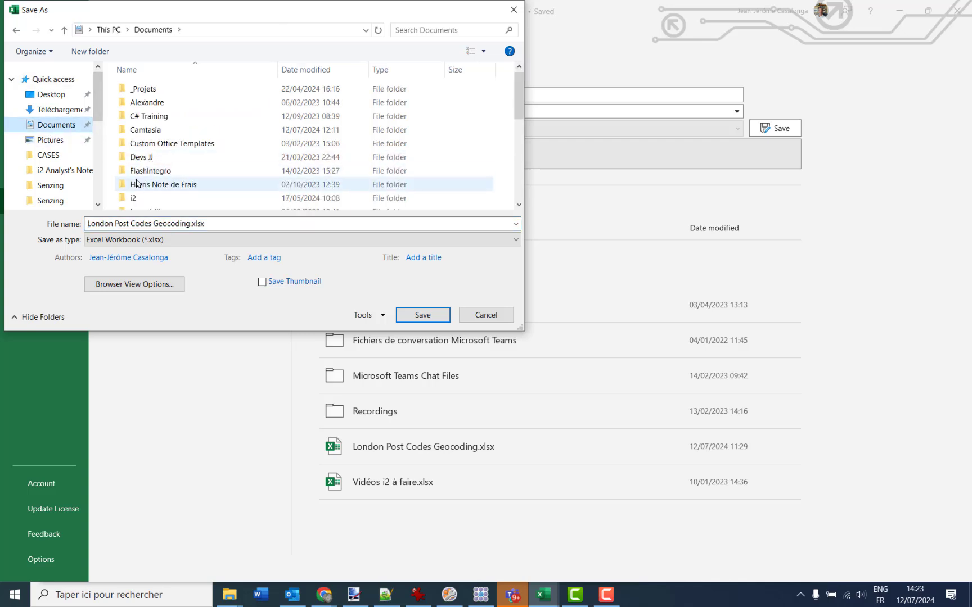
{"action": "left_click", "coordinate": [135, 199]}
{"action": "double_click", "coordinate": [135, 200]}
{"action": "scroll", "coordinate": [156, 158], "scroll_direction": "down", "scroll_amount": 8}
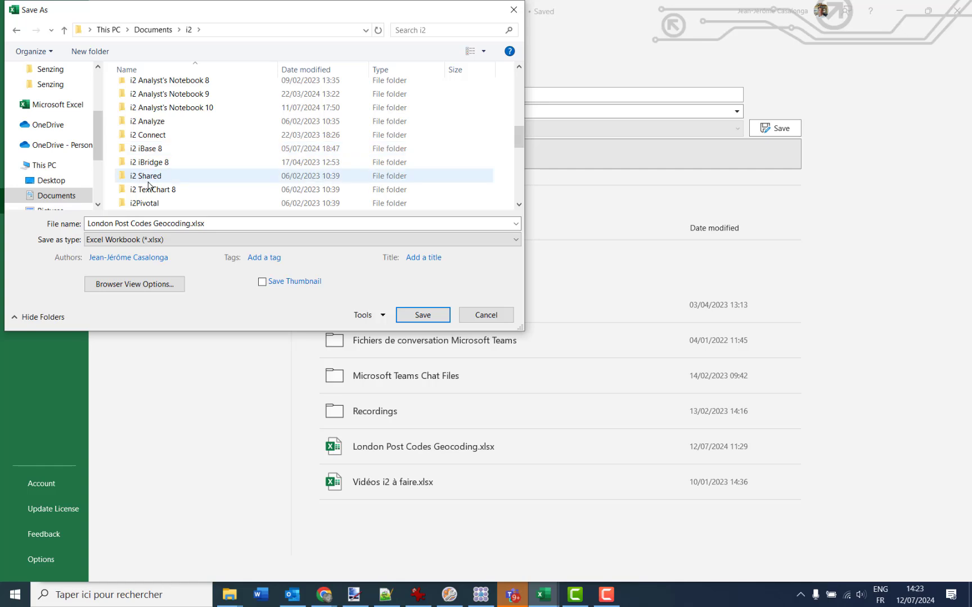
{"action": "double_click", "coordinate": [143, 149]}
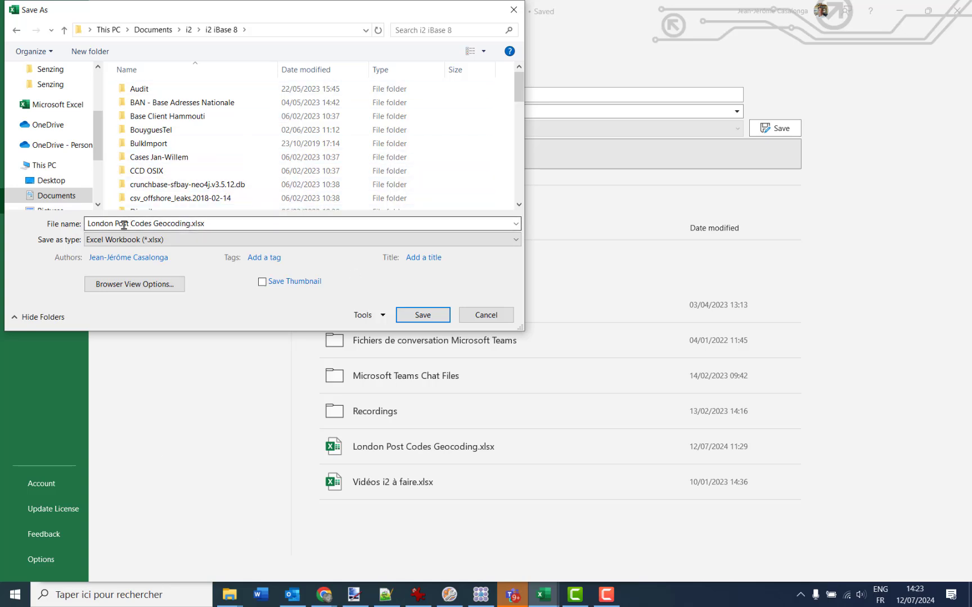
Step: Save only the active borough sheet as a Text (Tab delimited) file named London Post Codes Borough
{"action": "double_click", "coordinate": [168, 223]}
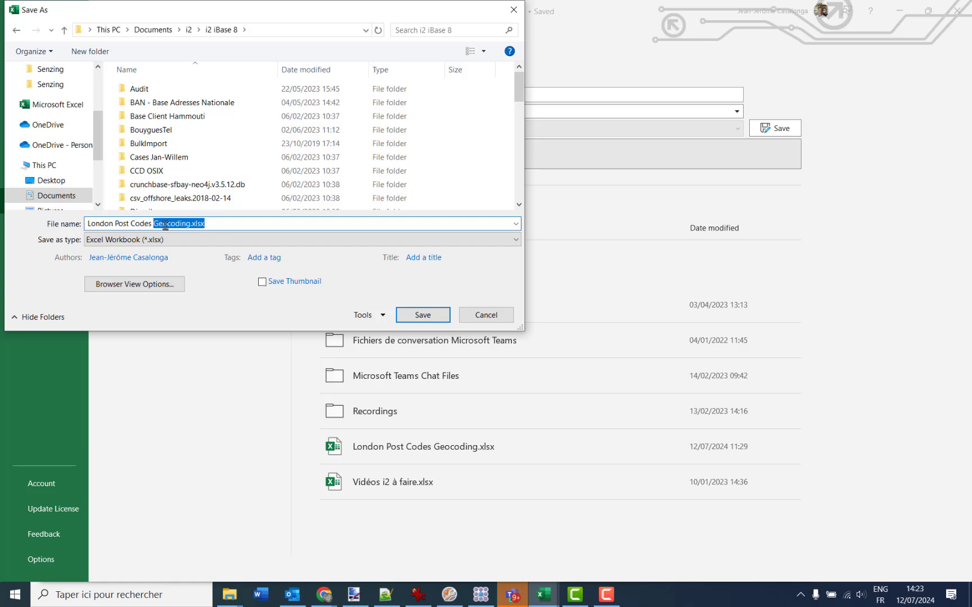
{"action": "left_click", "coordinate": [165, 225]}
{"action": "left_click_drag", "start_coordinate": [153, 223], "coordinate": [190, 223]}
{"action": "type", "text": "Bo"}
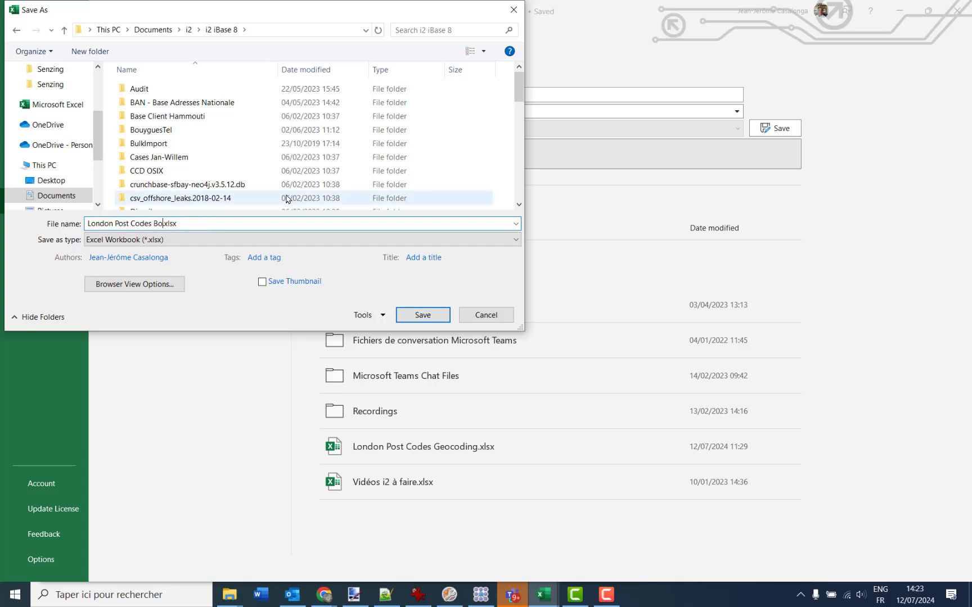
{"action": "type", "text": "rough"}
{"action": "left_click", "coordinate": [144, 240]}
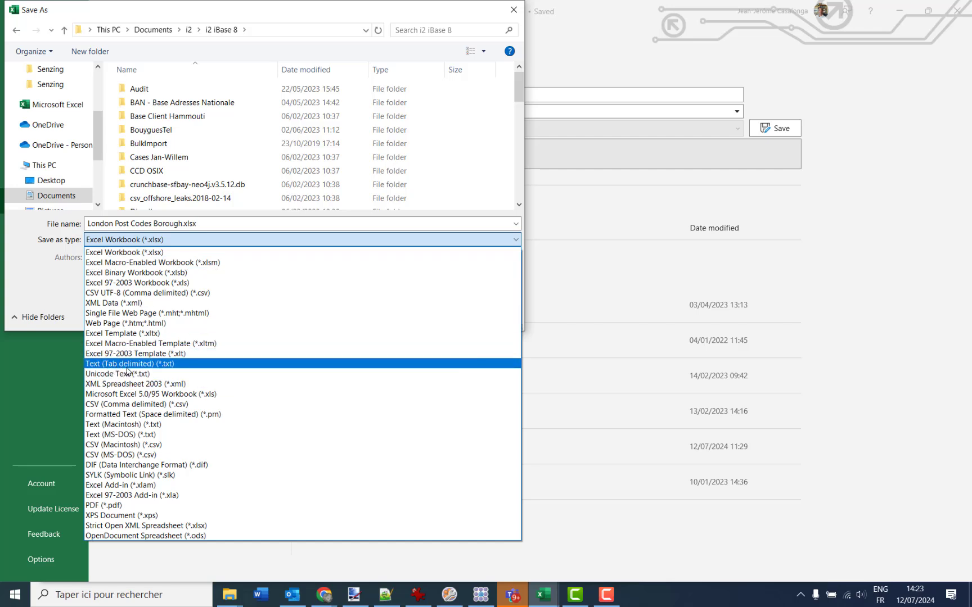
{"action": "left_click", "coordinate": [160, 364]}
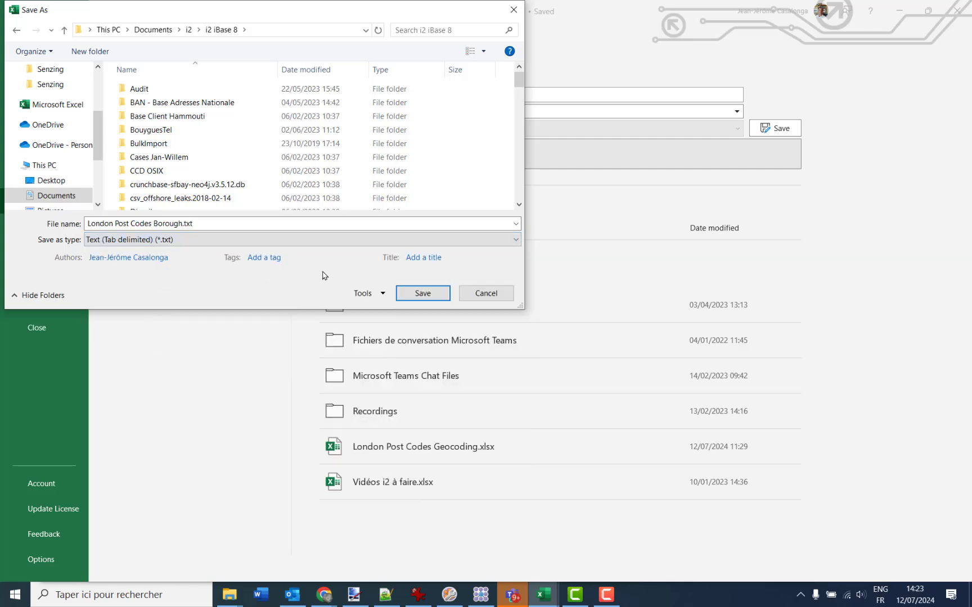
{"action": "left_click", "coordinate": [423, 293]}
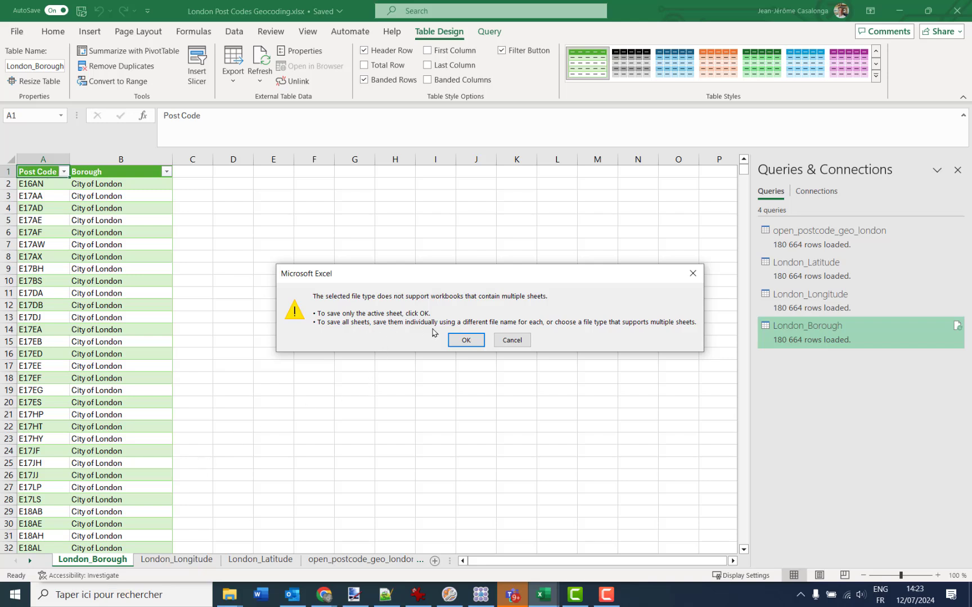
{"action": "left_click", "coordinate": [467, 341]}
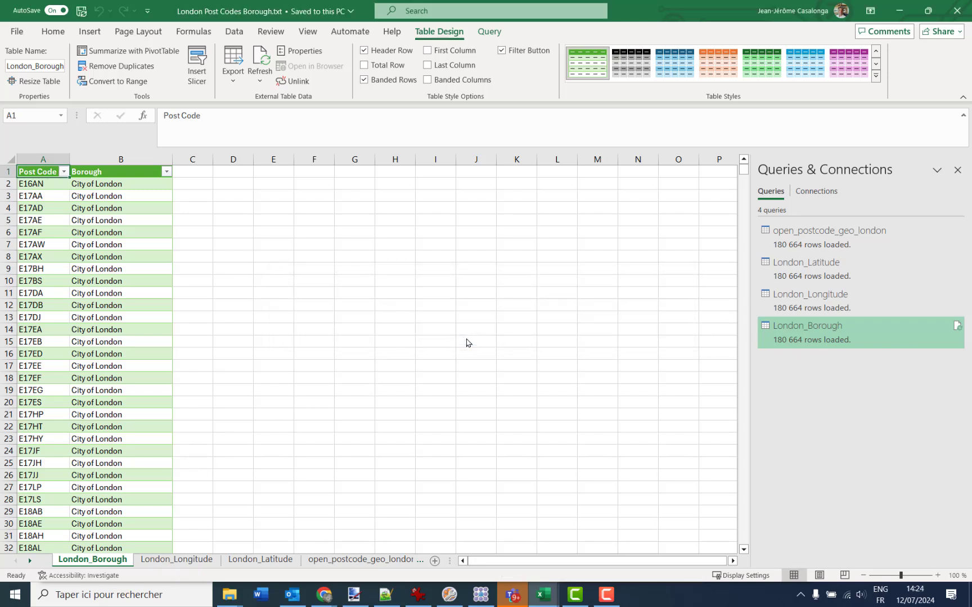
Step: Save only the London_Longitude sheet as the tab-delimited text file London Post Codes Longitude in the i2 iBase 8 folder
{"action": "left_click", "coordinate": [211, 561]}
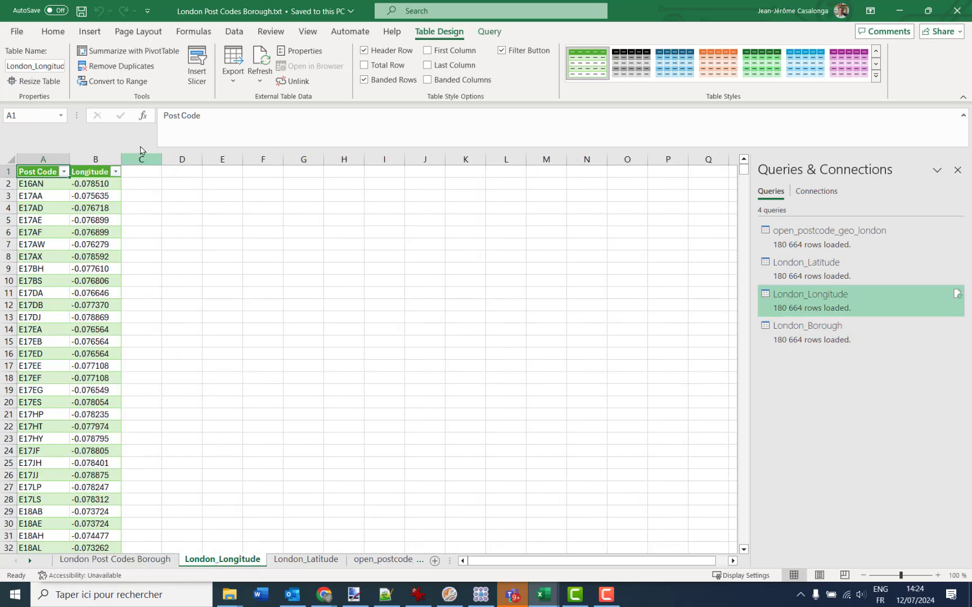
{"action": "left_click", "coordinate": [19, 33]}
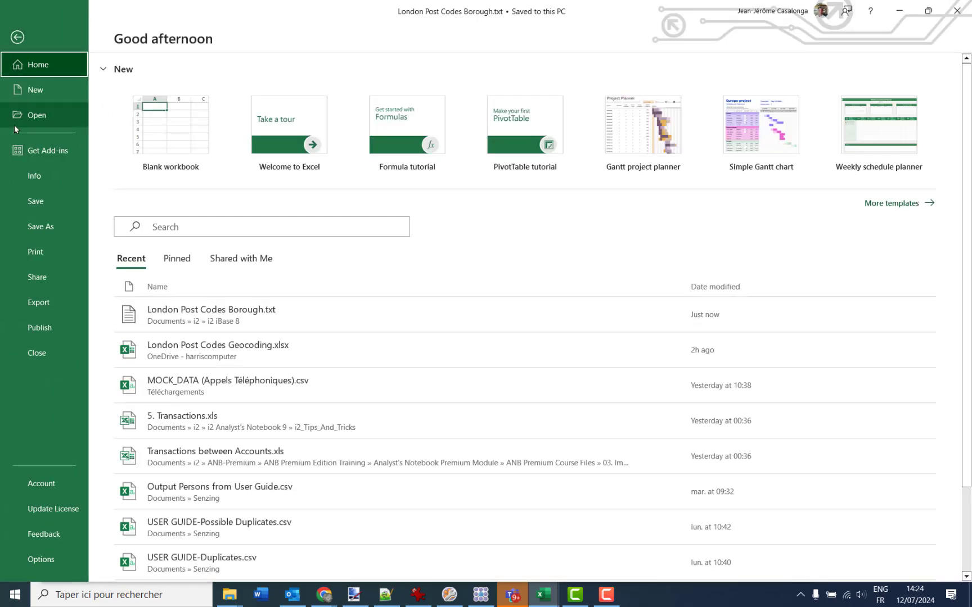
{"action": "left_click", "coordinate": [37, 226]}
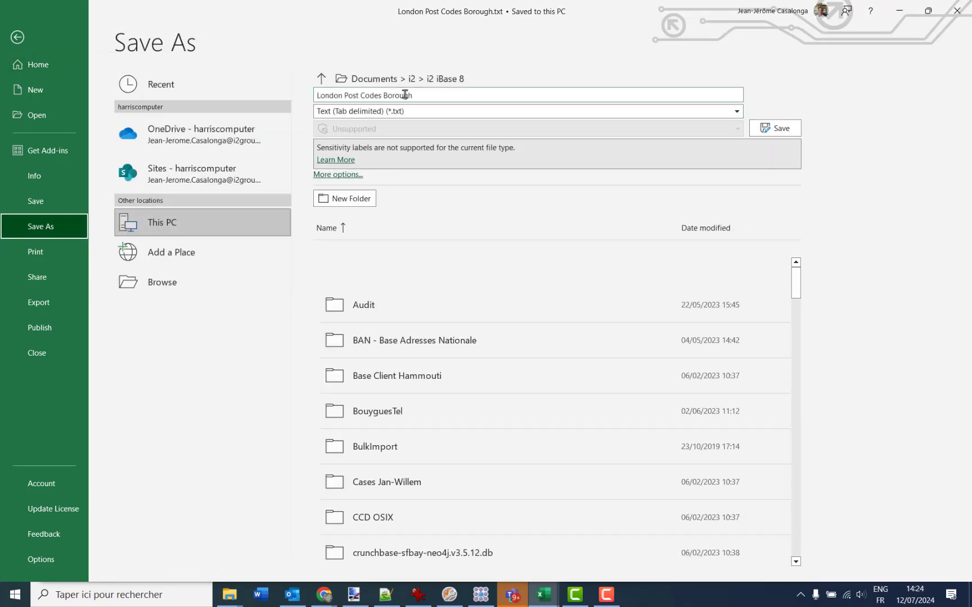
{"action": "left_click", "coordinate": [384, 95]}
{"action": "left_click_drag", "start_coordinate": [384, 94], "coordinate": [420, 95]}
{"action": "type", "text": "Longitude"}
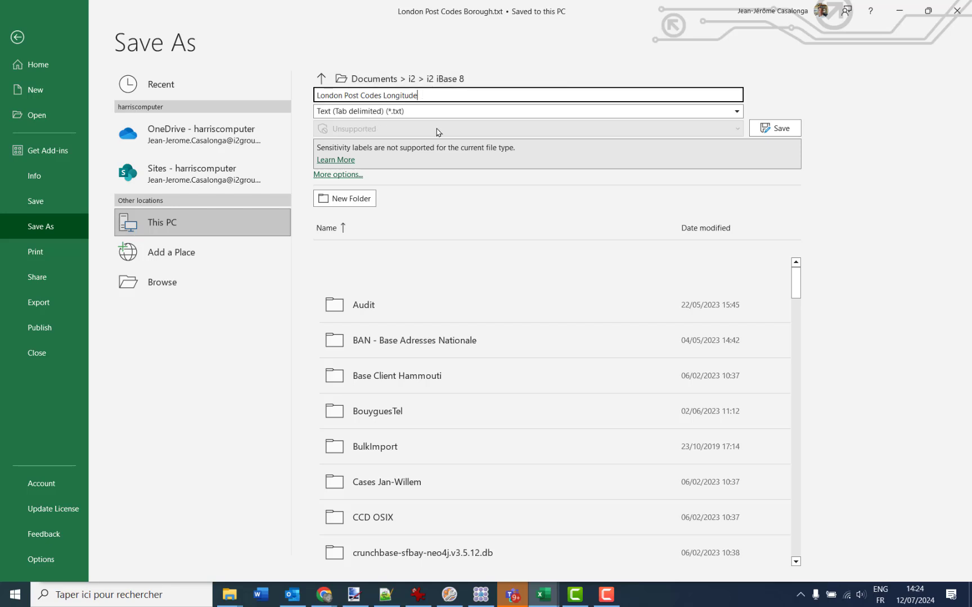
{"action": "left_click", "coordinate": [775, 128]}
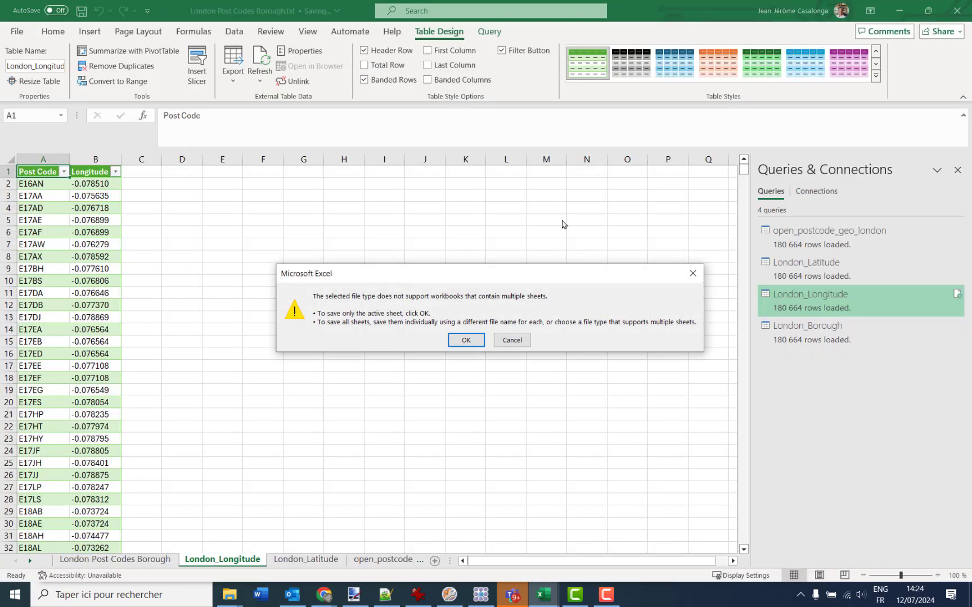
{"action": "left_click", "coordinate": [468, 342]}
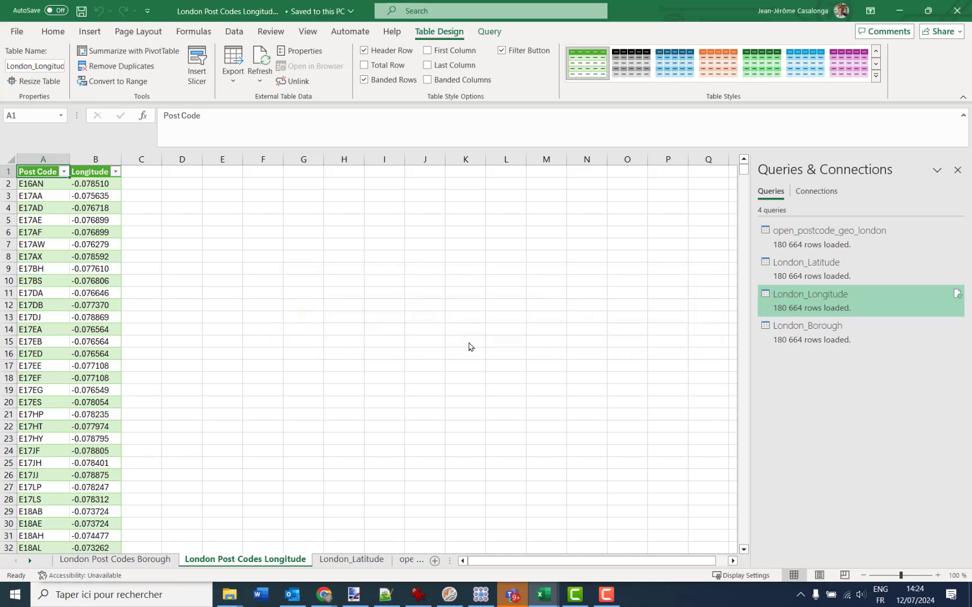
Step: Save only the London_Latitude sheet as the tab-delimited text file London Post Codes Latitude in the i2 iBase 8 folder
{"action": "left_click", "coordinate": [348, 559]}
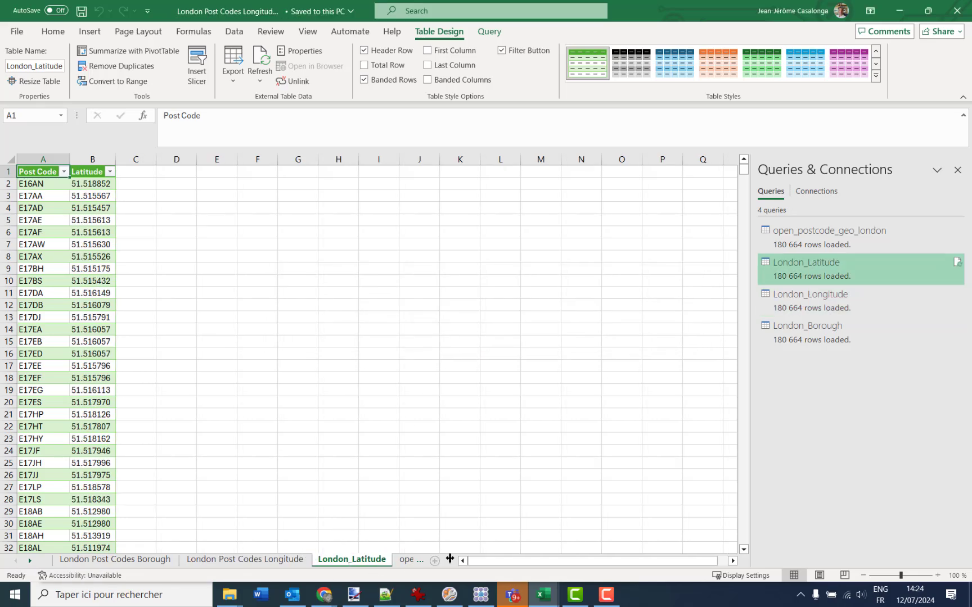
{"action": "left_click", "coordinate": [18, 32]}
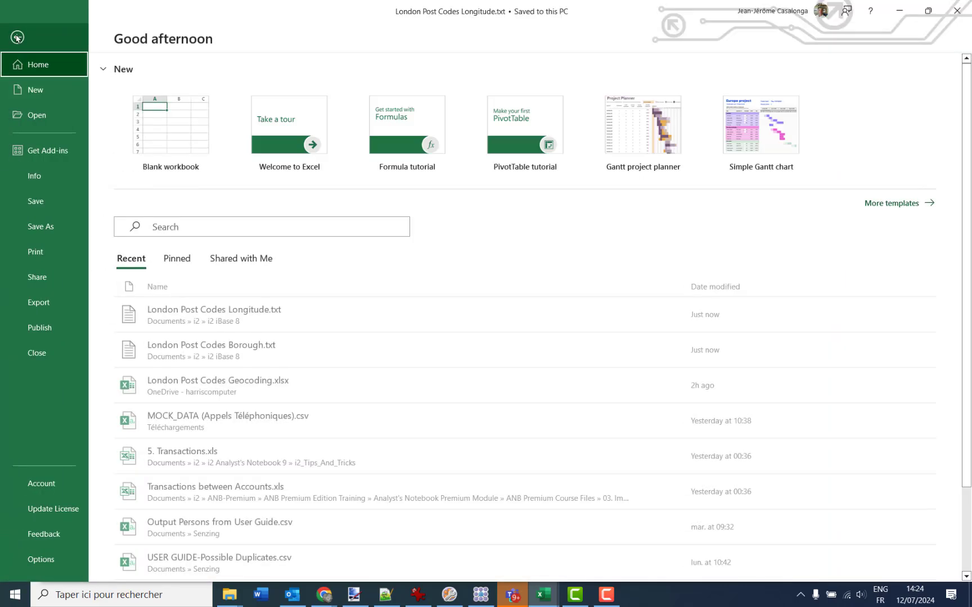
{"action": "left_click", "coordinate": [39, 227]}
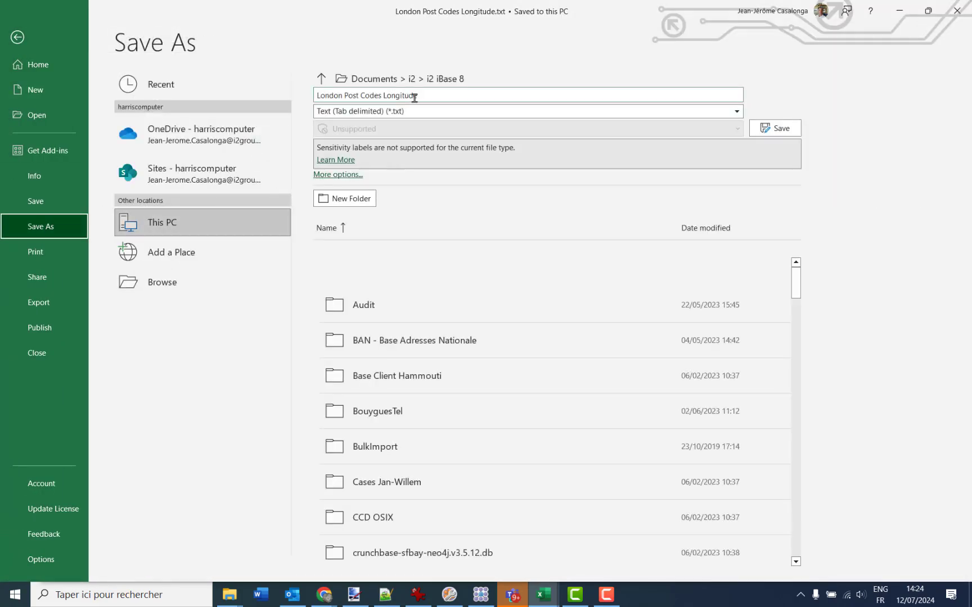
{"action": "left_click", "coordinate": [387, 94]}
{"action": "left_click", "coordinate": [387, 94]}
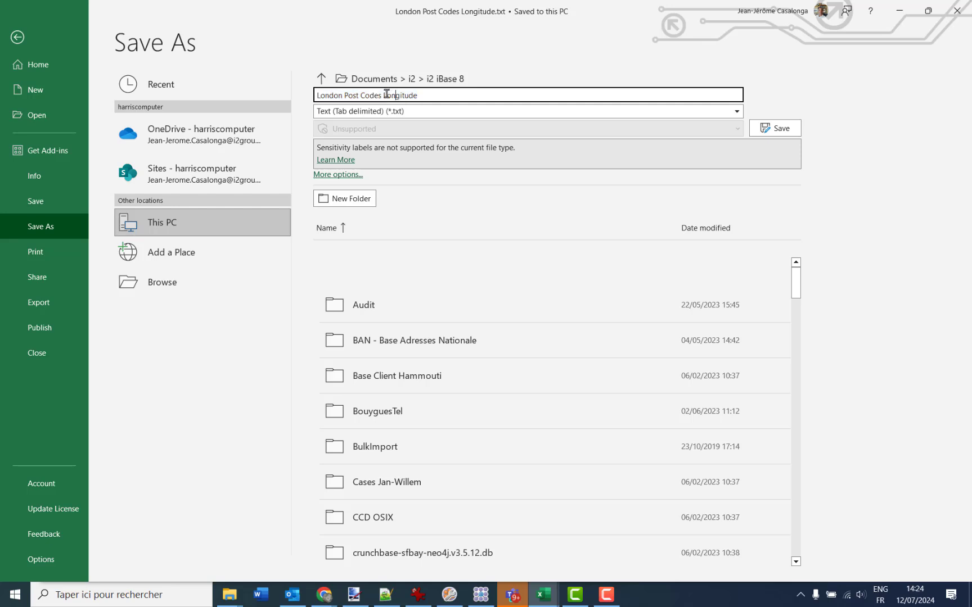
{"action": "left_click_drag", "start_coordinate": [383, 94], "coordinate": [397, 94]}
{"action": "type", "text": "Lati"}
{"action": "key", "text": "BackSpace"}
{"action": "left_click", "coordinate": [776, 131]}
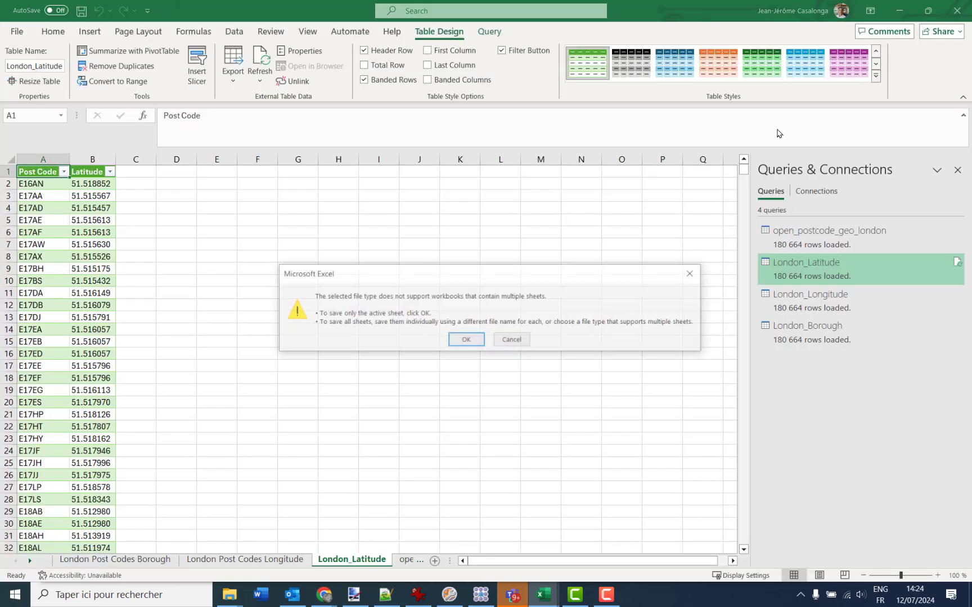
{"action": "left_click", "coordinate": [466, 341]}
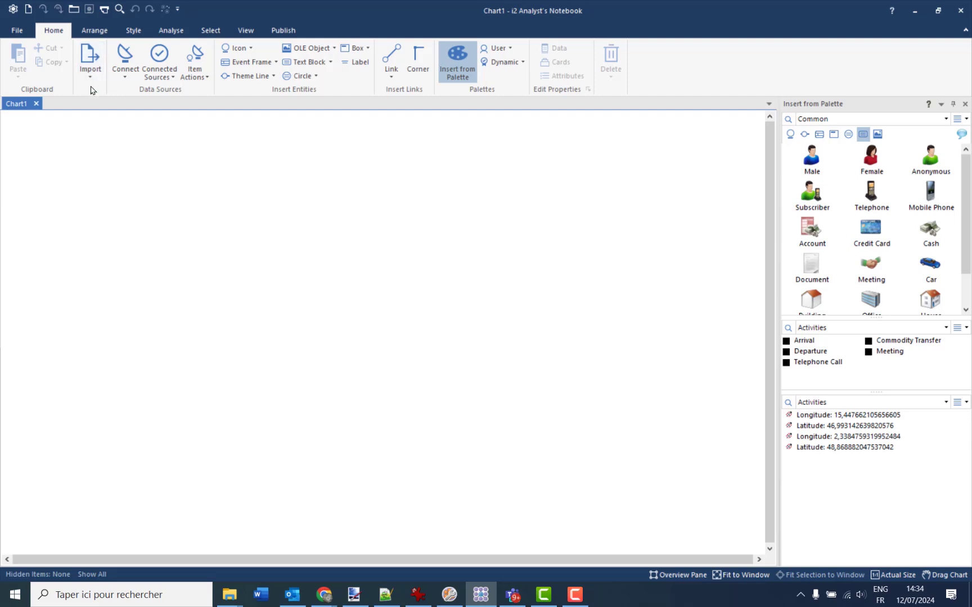
Step: In i2 Analyst's Notebook, start importing UK Addresses.txt from the Tests Imports folder with a new import specification
{"action": "left_click", "coordinate": [91, 66]}
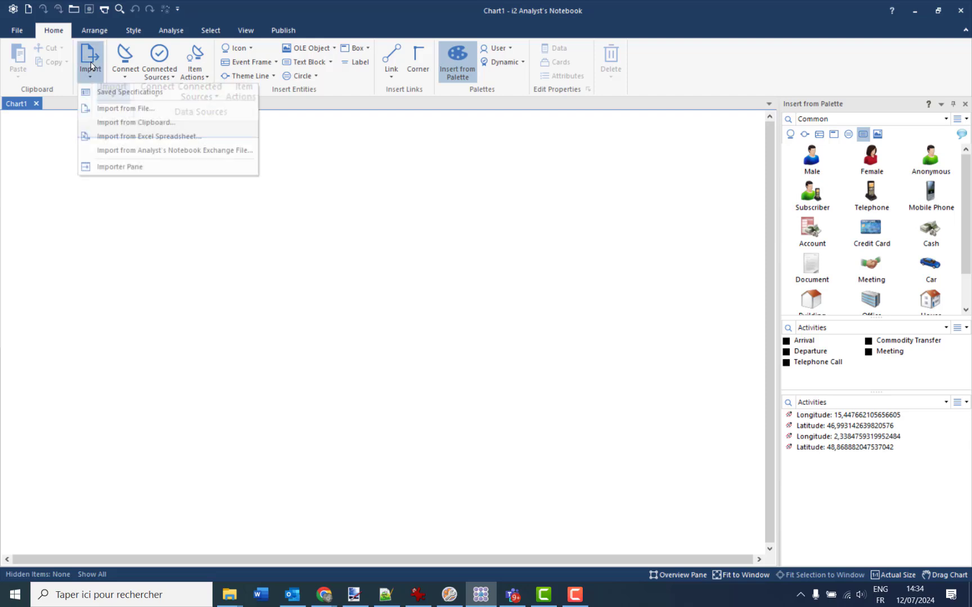
{"action": "left_click", "coordinate": [119, 108]}
{"action": "double_click", "coordinate": [432, 225]}
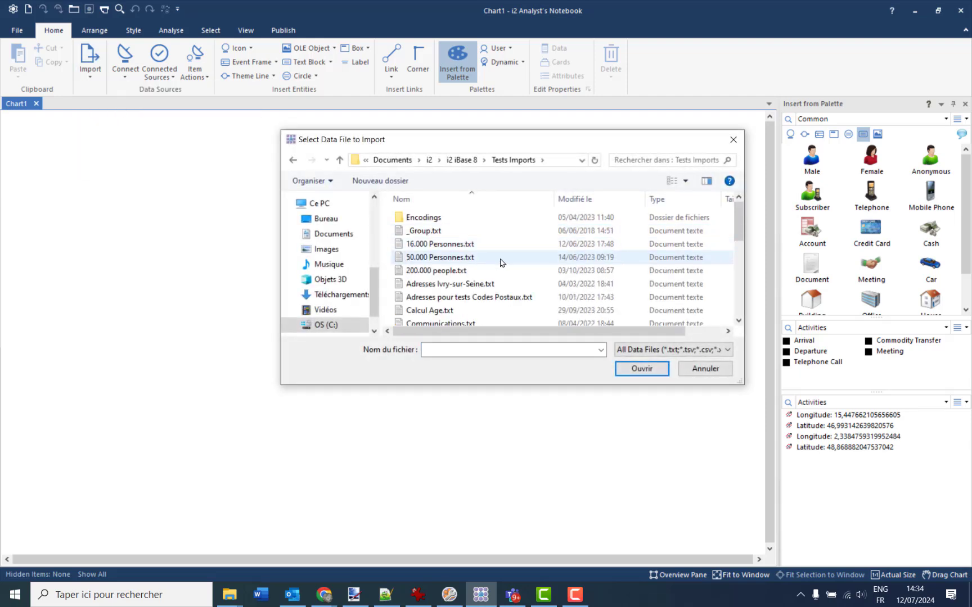
{"action": "left_click_drag", "start_coordinate": [741, 235], "coordinate": [741, 308]}
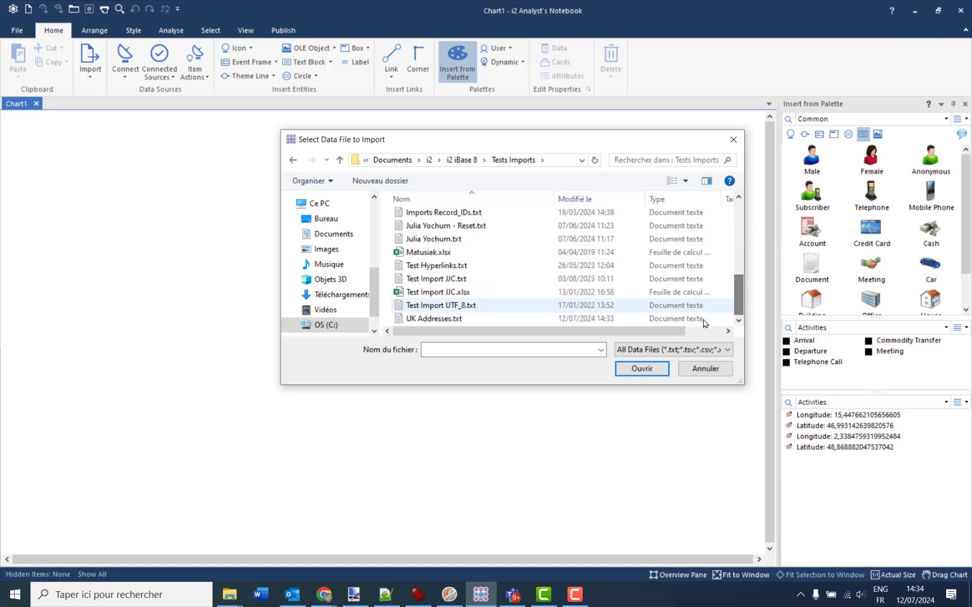
{"action": "double_click", "coordinate": [427, 319]}
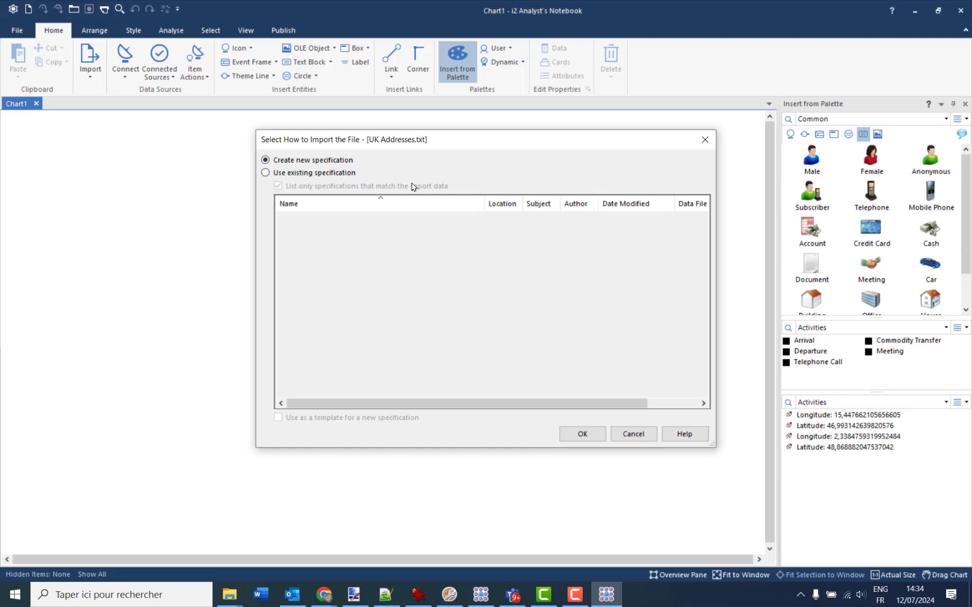
{"action": "left_click", "coordinate": [583, 434]}
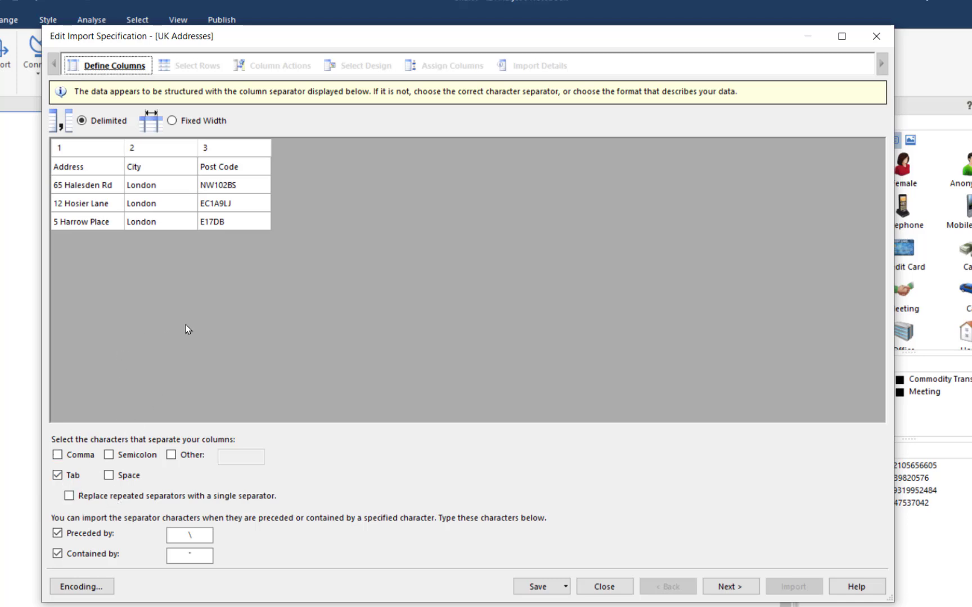
Step: Accept tab-delimited columns, extract the column headers from row 1, and continue to the column actions
{"action": "left_click", "coordinate": [721, 588]}
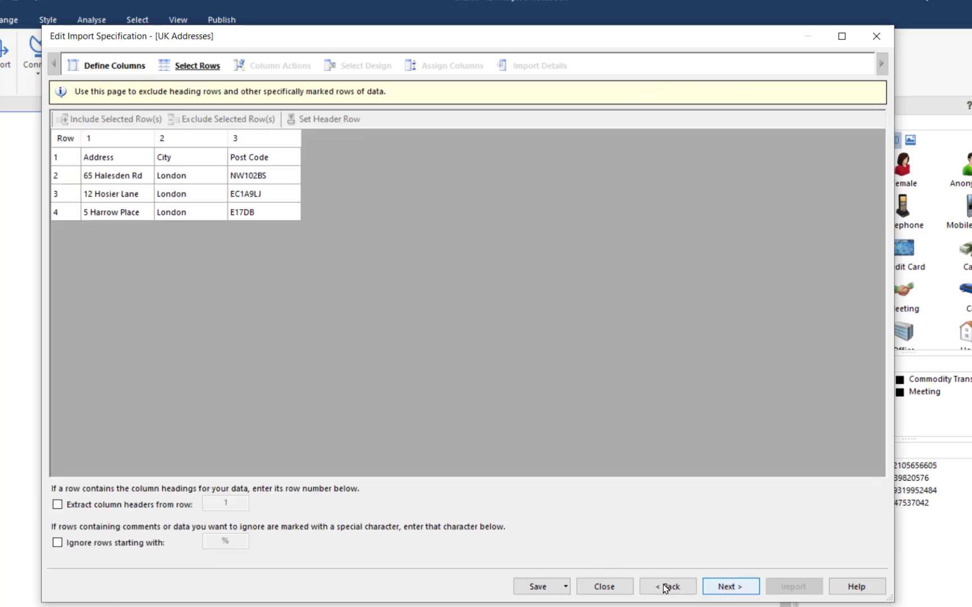
{"action": "left_click", "coordinate": [57, 506]}
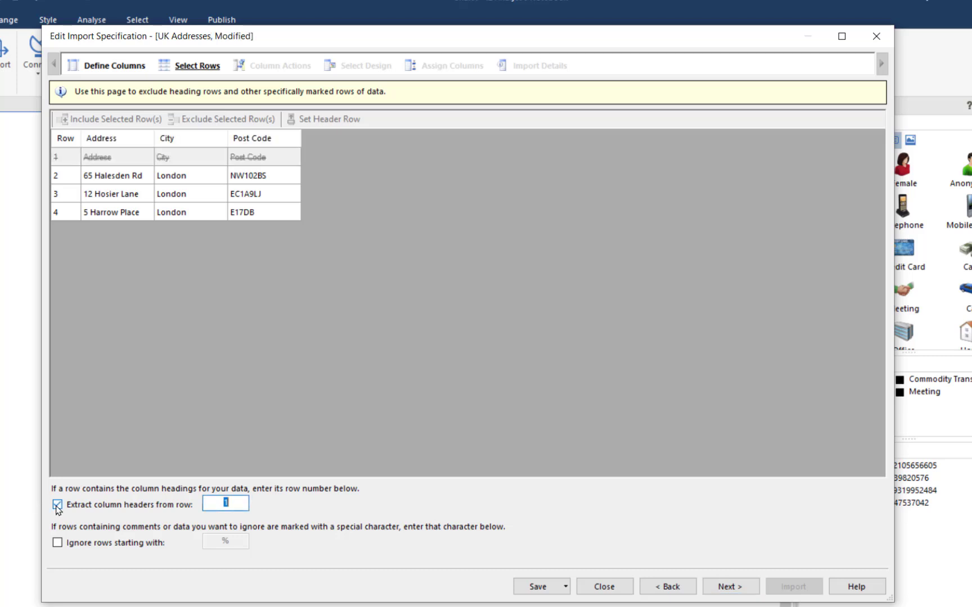
{"action": "left_click", "coordinate": [727, 591]}
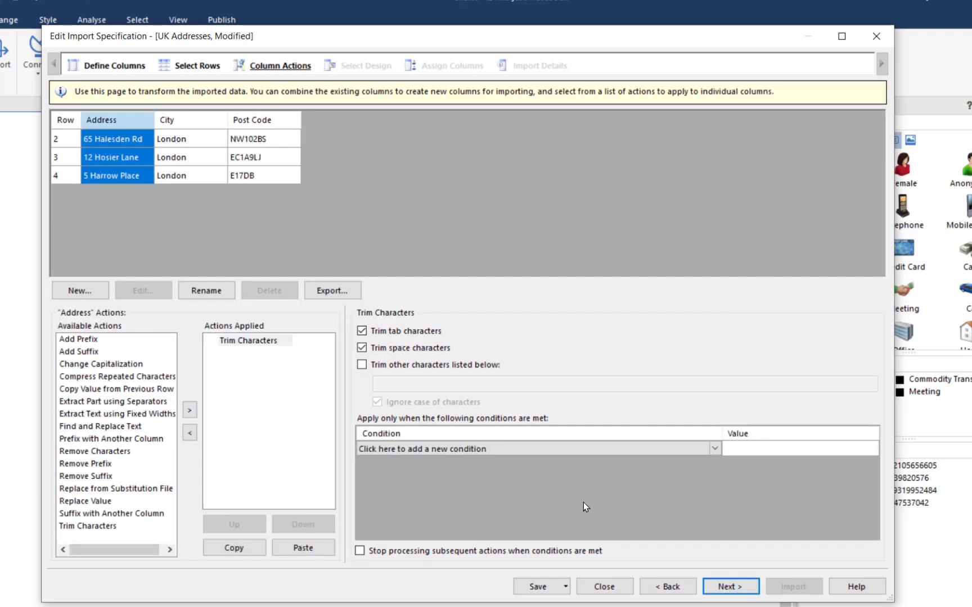
Step: Create a new column named Latitude from the Post Code source column
{"action": "left_click", "coordinate": [268, 120]}
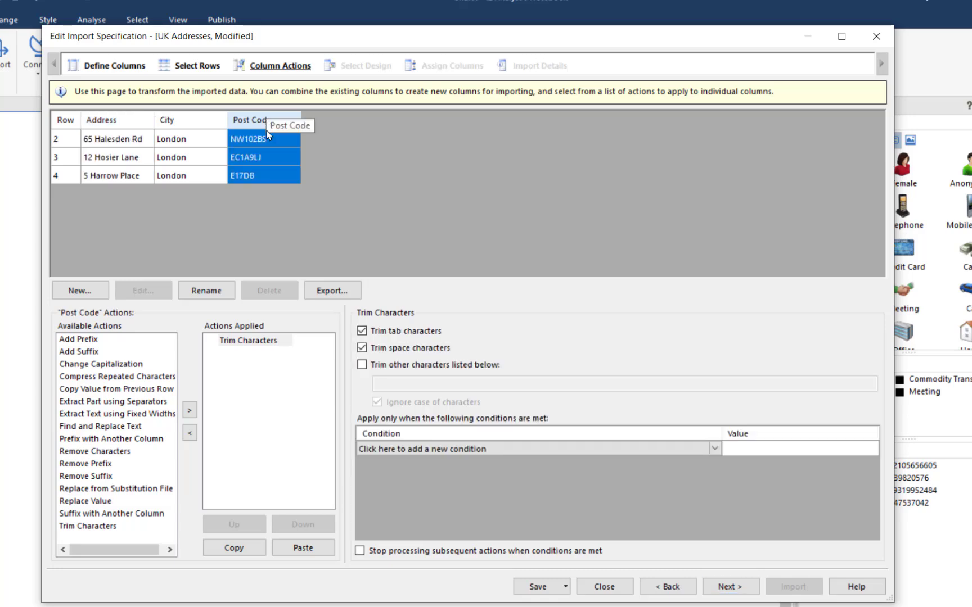
{"action": "left_click", "coordinate": [80, 291]}
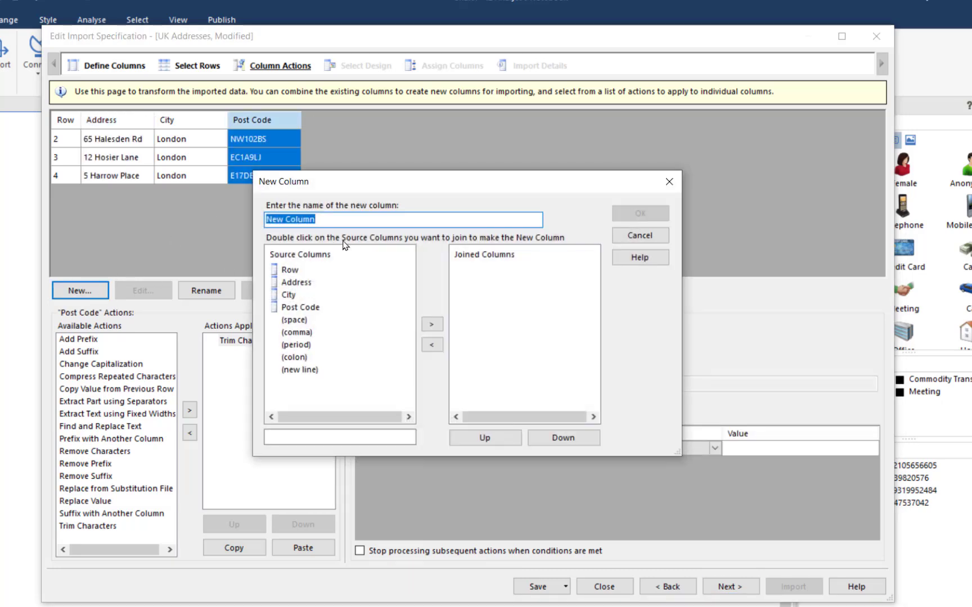
{"action": "type", "text": "Lat"}
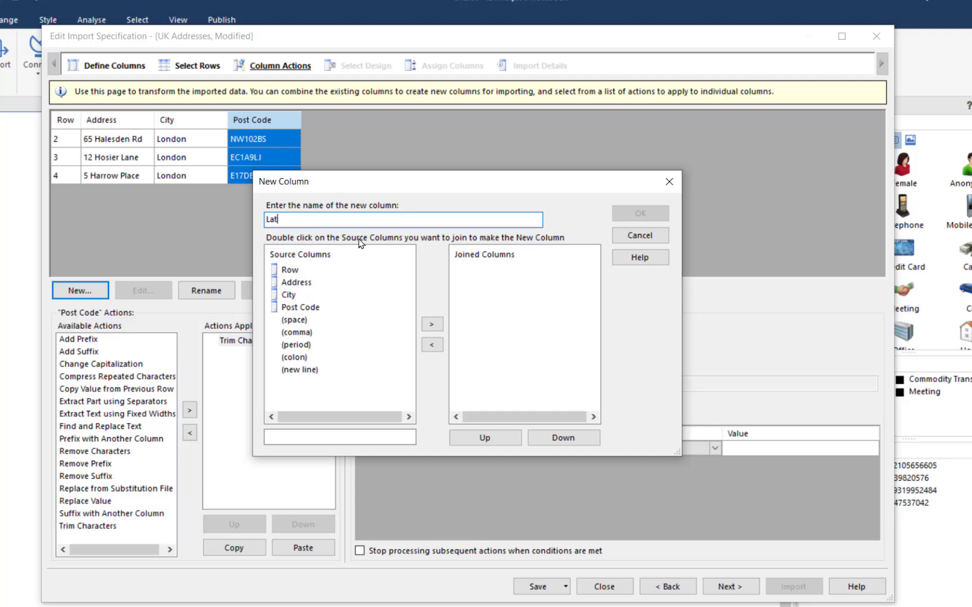
{"action": "type", "text": "itude"}
{"action": "double_click", "coordinate": [294, 308]}
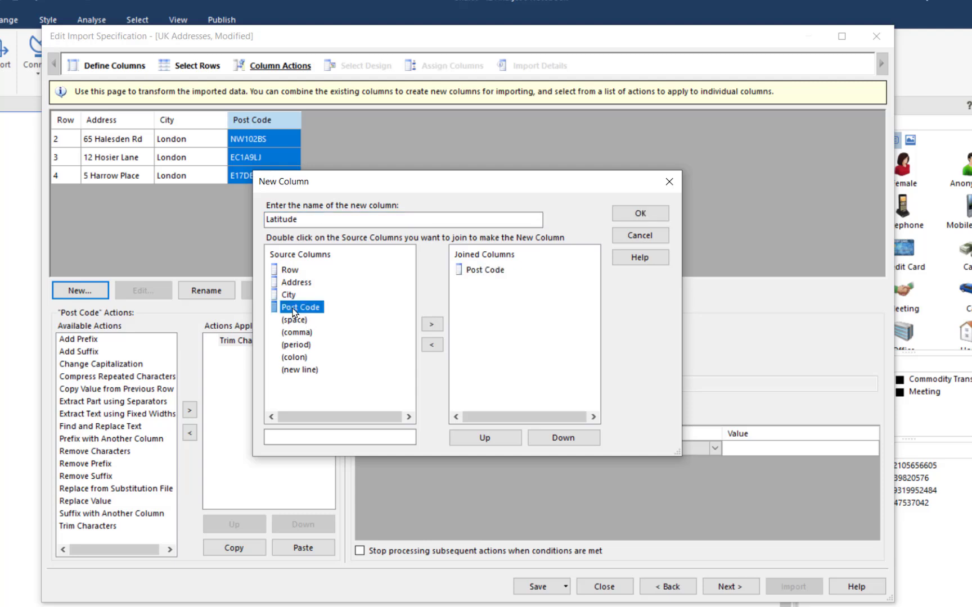
{"action": "left_click", "coordinate": [639, 216]}
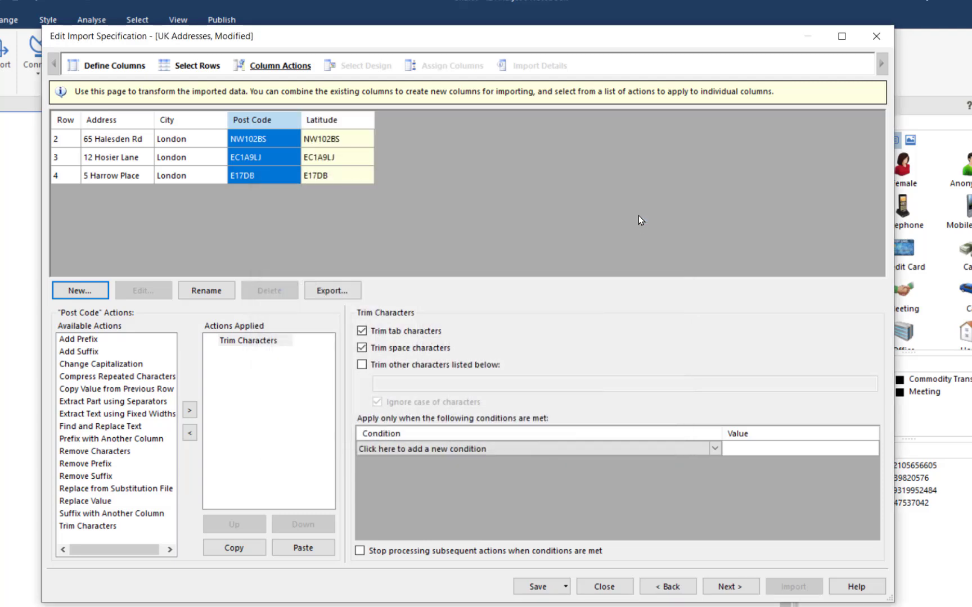
Step: Create a new column named Longitude from the Post Code source column
{"action": "left_click", "coordinate": [78, 290]}
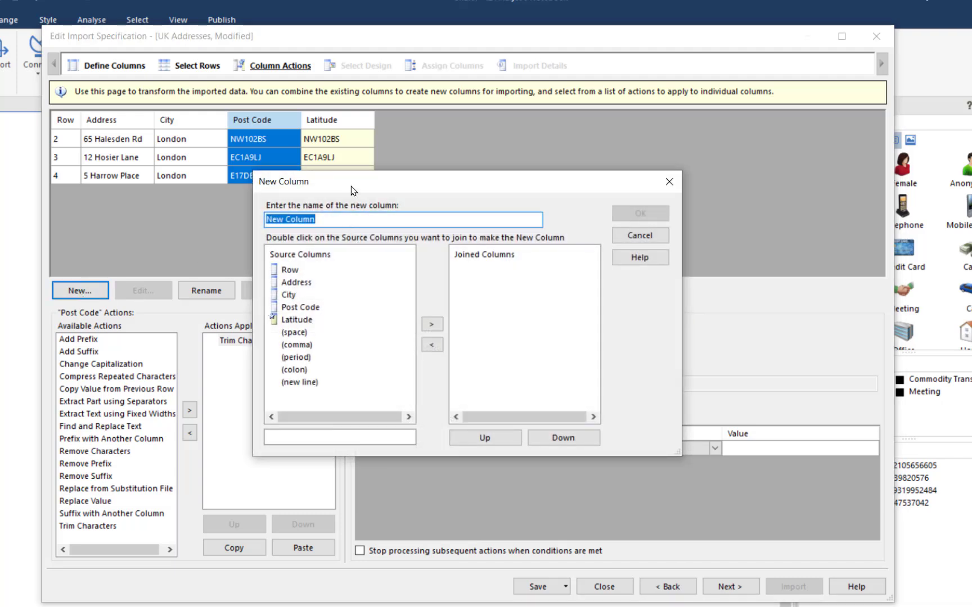
{"action": "type", "text": "Longitude"}
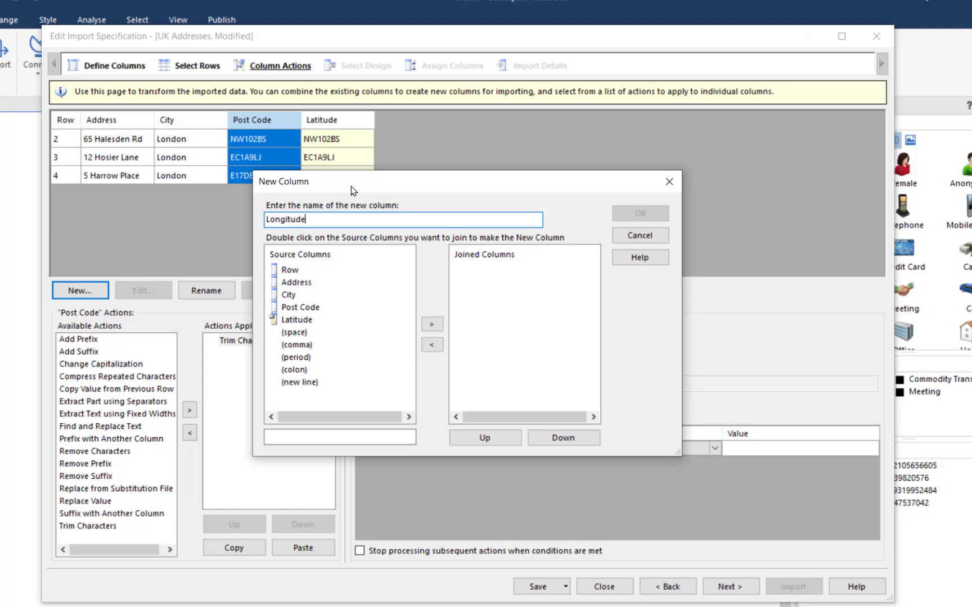
{"action": "double_click", "coordinate": [298, 307]}
{"action": "left_click", "coordinate": [656, 217]}
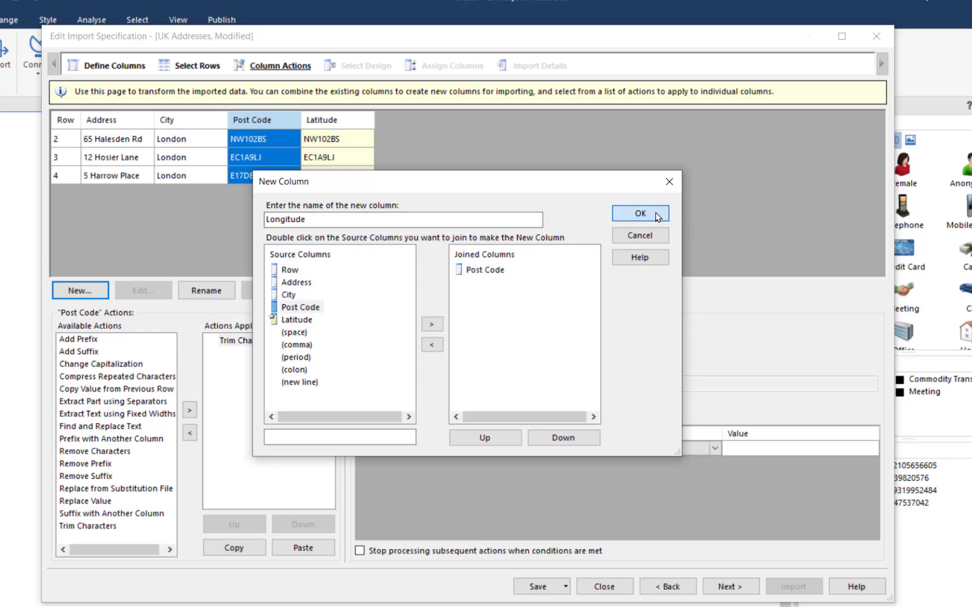
Step: Create a new column named Borough from the Post Code source column
{"action": "left_click", "coordinate": [81, 290]}
{"action": "type", "text": "B"}
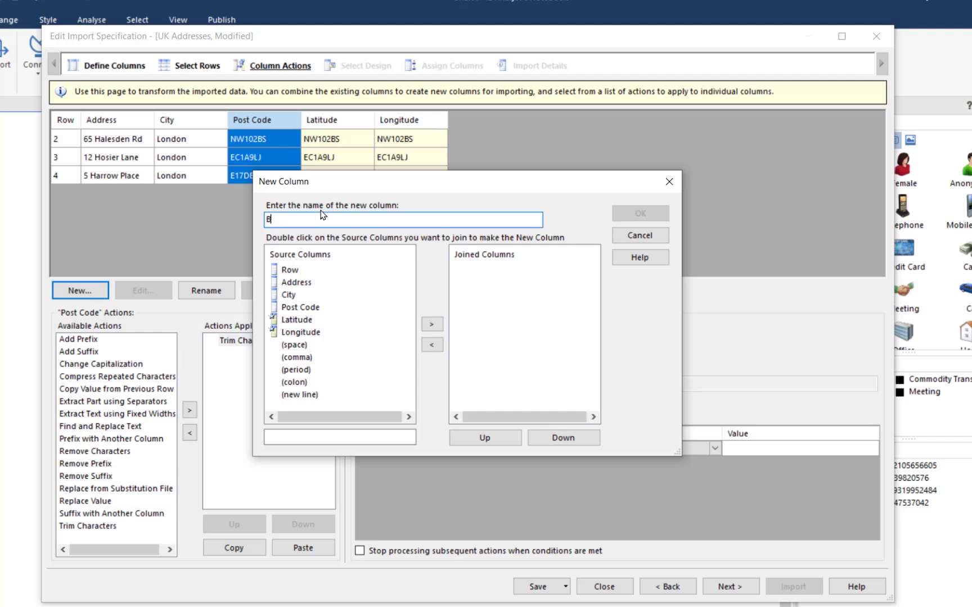
{"action": "type", "text": "ou"}
{"action": "type", "text": "rough"}
{"action": "double_click", "coordinate": [301, 307]}
{"action": "left_click", "coordinate": [640, 217]}
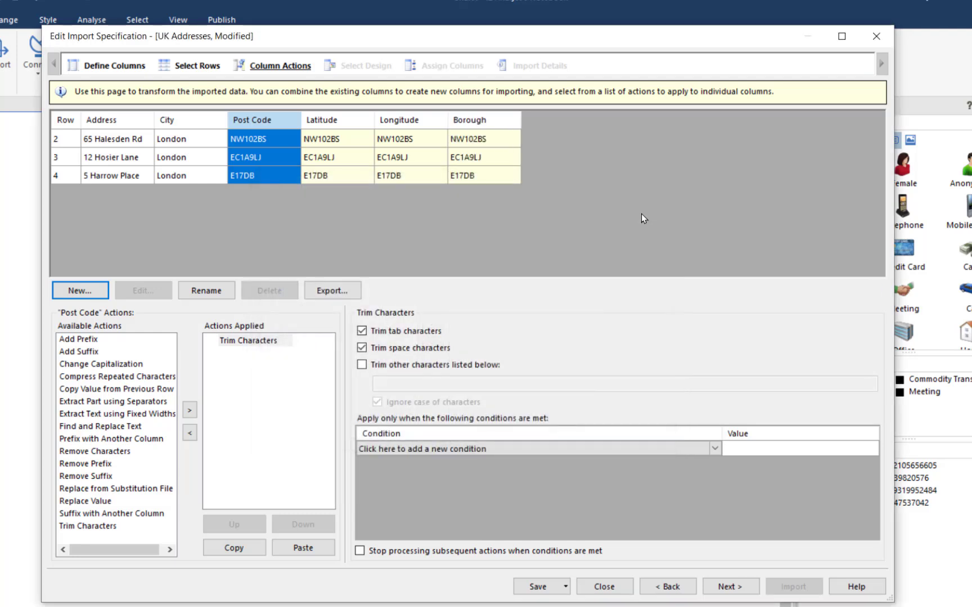
Step: Apply Replace from Substitution File to the Latitude column, using London Post Codes Latitude.txt from Documents > i2 > i2 iBase 8
{"action": "left_click", "coordinate": [336, 121]}
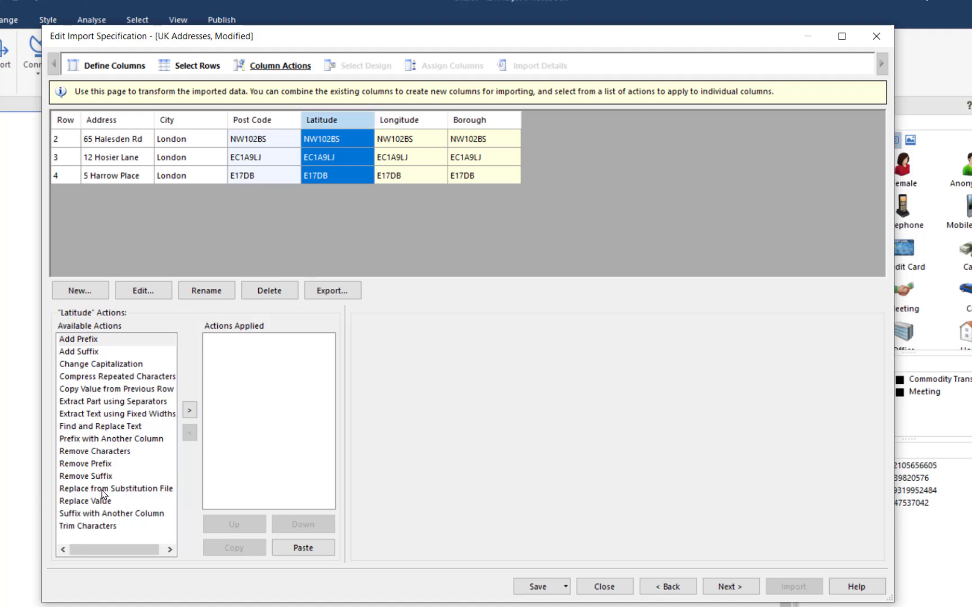
{"action": "left_click", "coordinate": [126, 490]}
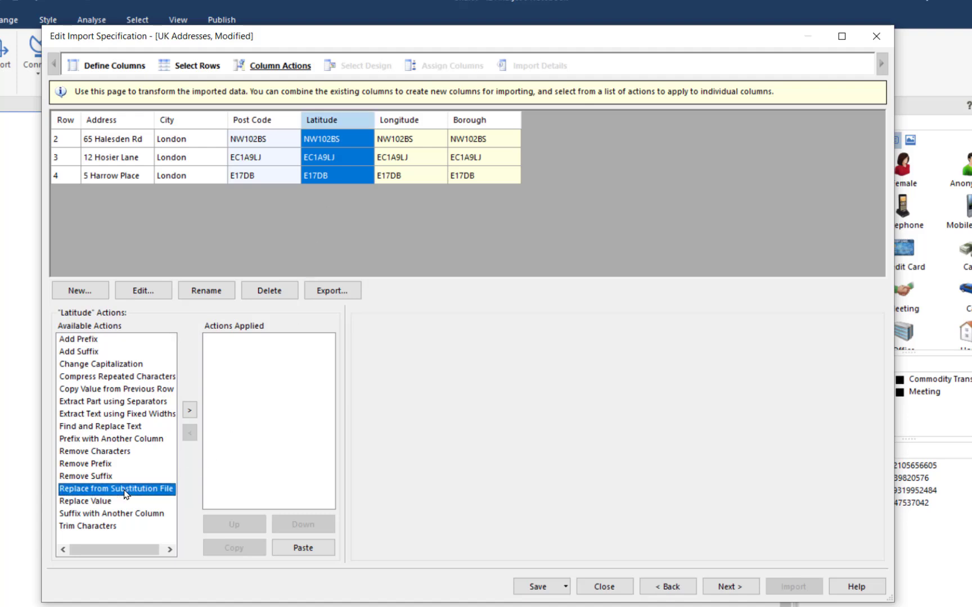
{"action": "double_click", "coordinate": [125, 493]}
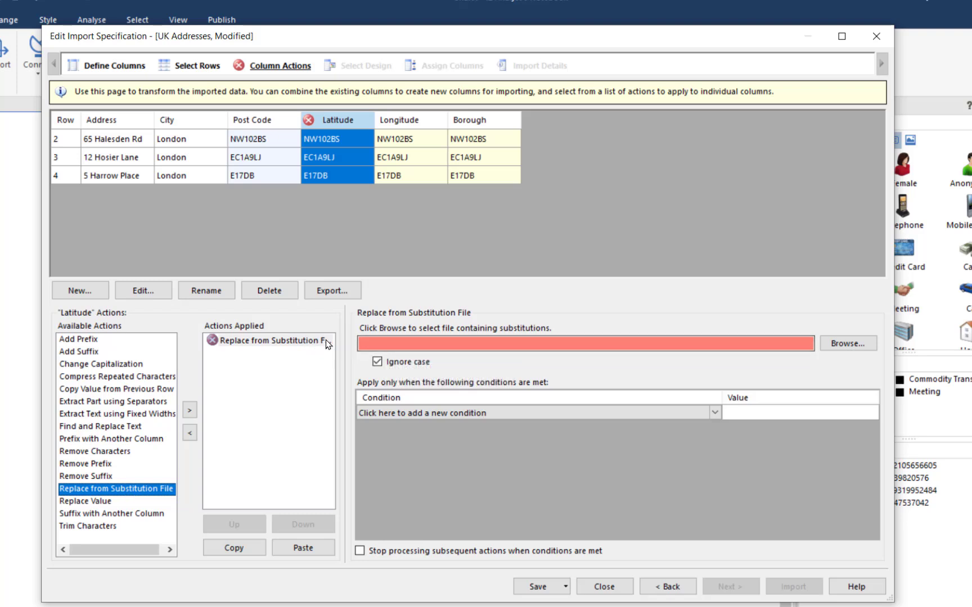
{"action": "mouse_move", "coordinate": [383, 342]}
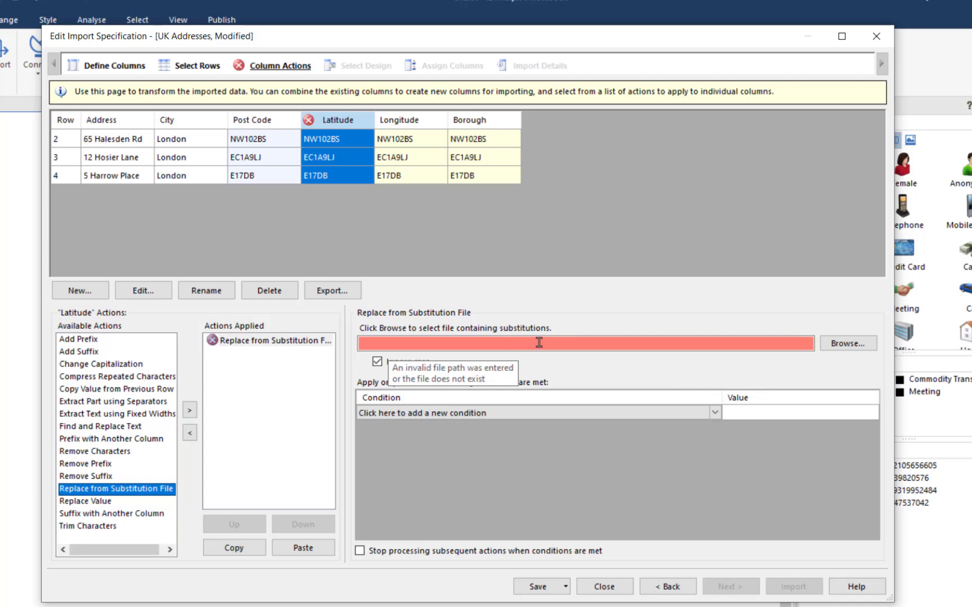
{"action": "left_click", "coordinate": [842, 344]}
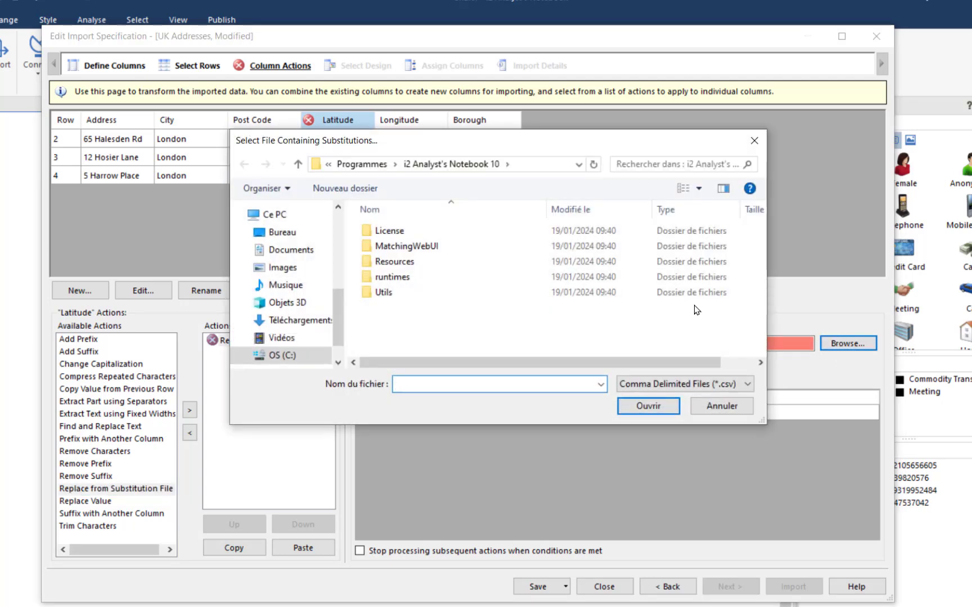
{"action": "left_click_drag", "start_coordinate": [762, 307], "coordinate": [760, 325]}
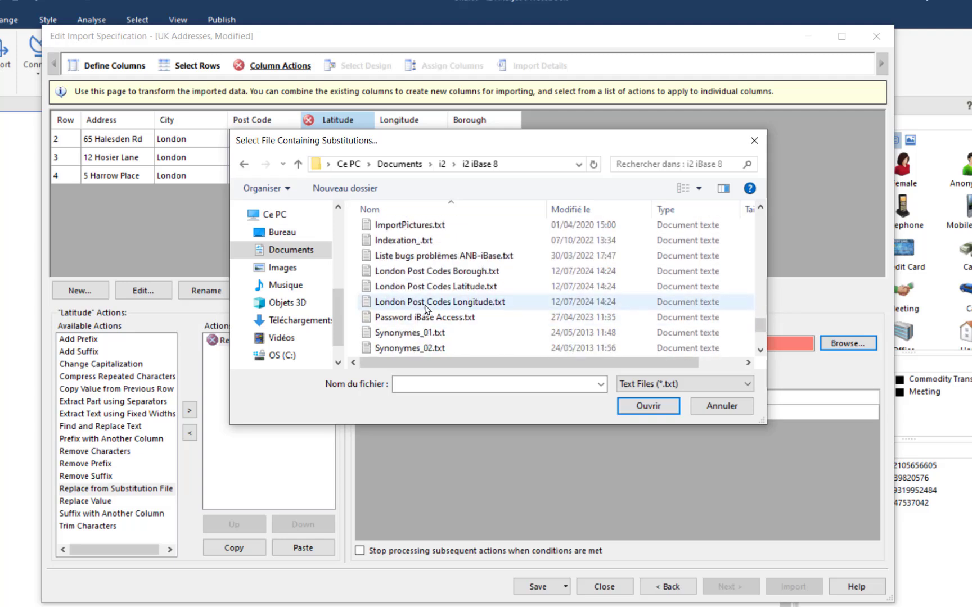
{"action": "double_click", "coordinate": [450, 286]}
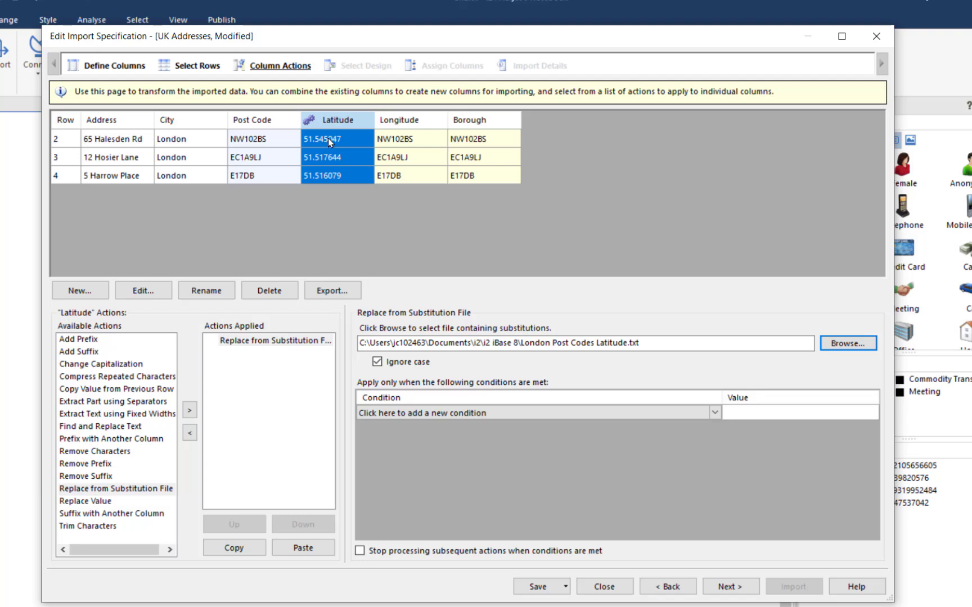
Step: Apply Replace from Substitution File to the Longitude column, using London Post Codes Longitude.txt from Documents > i2 > i2 iBase 8
{"action": "left_click", "coordinate": [410, 120]}
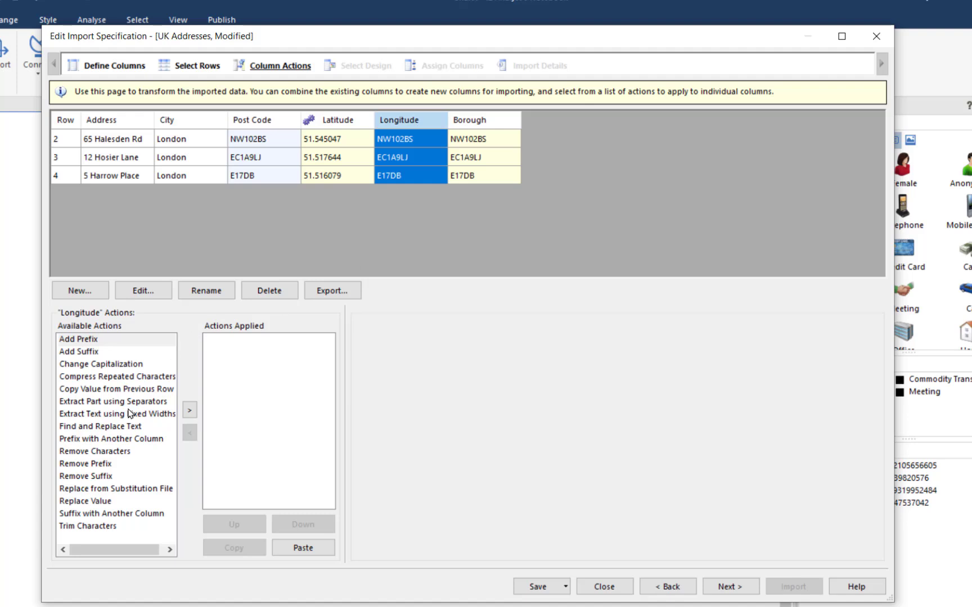
{"action": "double_click", "coordinate": [105, 490]}
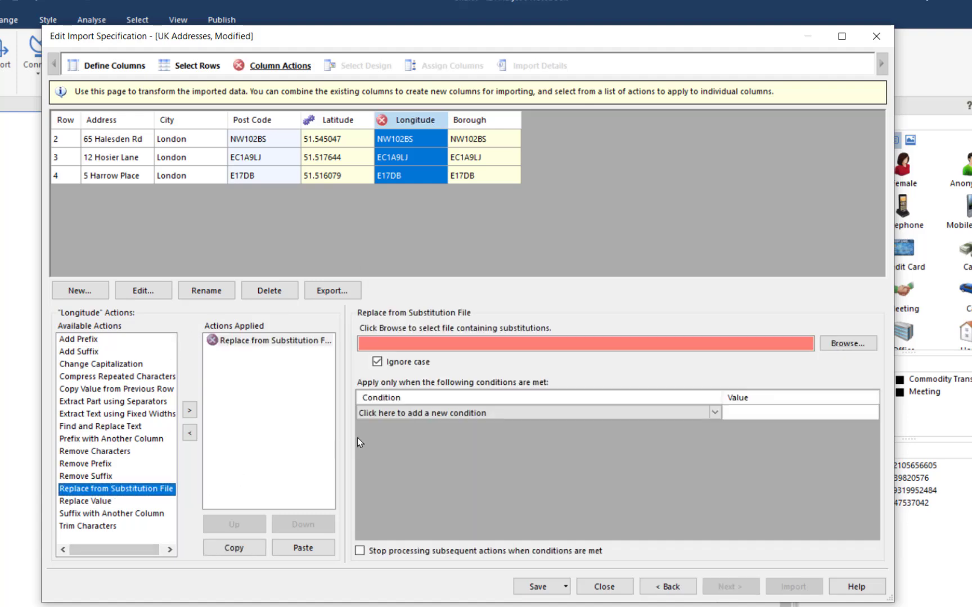
{"action": "left_click", "coordinate": [865, 347]}
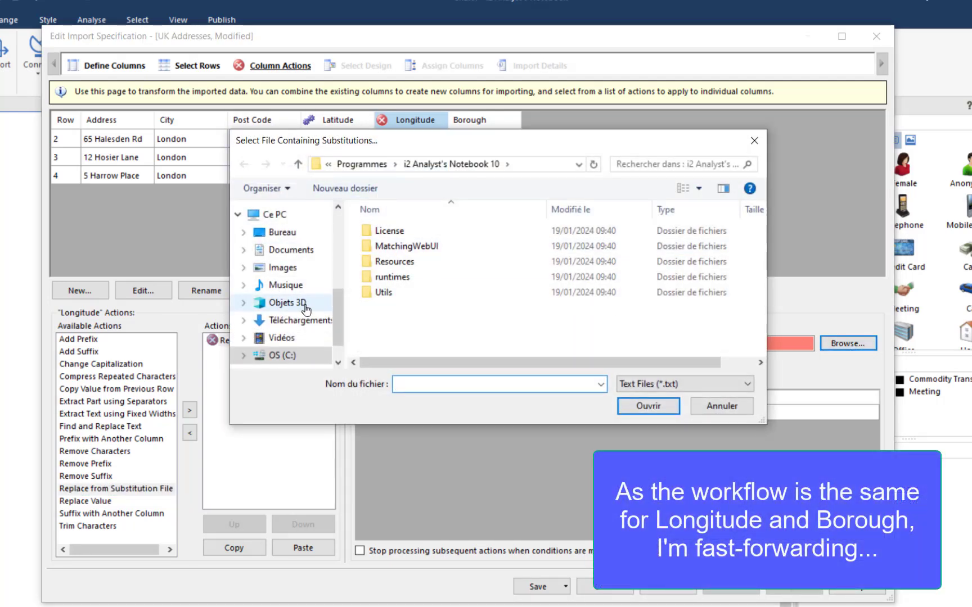
{"action": "left_click", "coordinate": [307, 251]}
{"action": "double_click", "coordinate": [380, 353]}
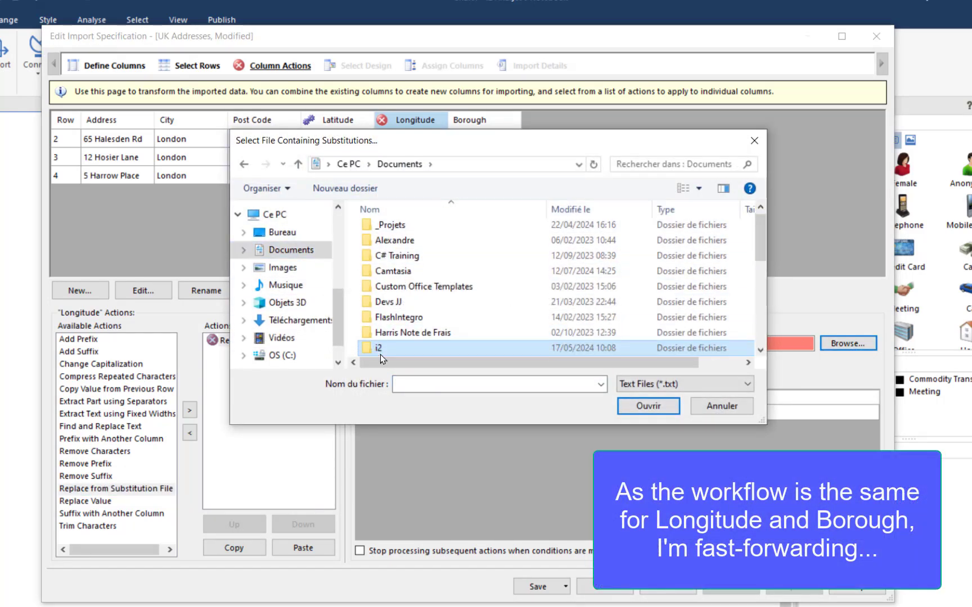
{"action": "scroll", "coordinate": [404, 298], "scroll_direction": "down", "scroll_amount": 8}
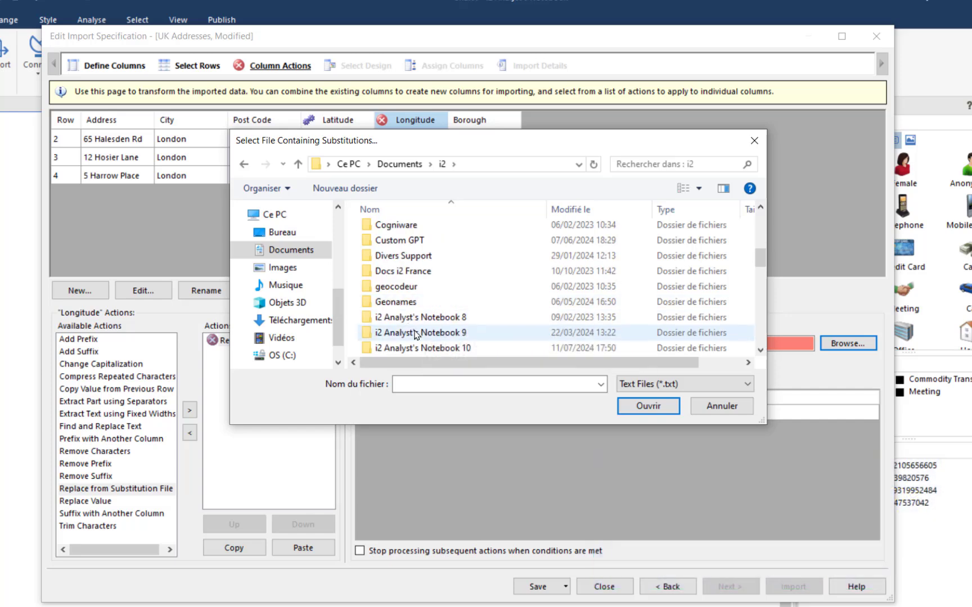
{"action": "double_click", "coordinate": [405, 301]}
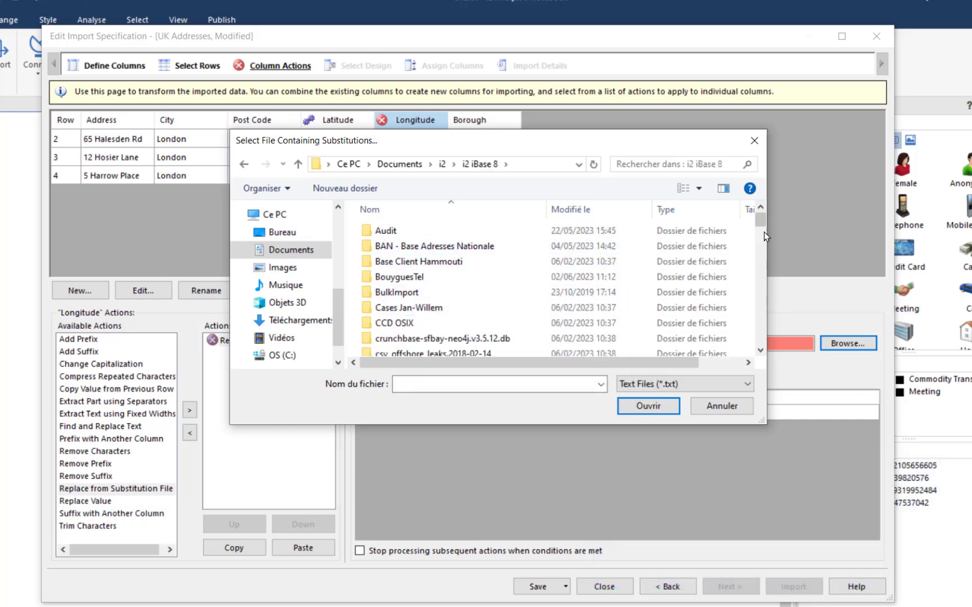
{"action": "scroll", "coordinate": [762, 228], "scroll_direction": "down", "scroll_amount": 1}
{"action": "scroll", "coordinate": [447, 293], "scroll_direction": "down", "scroll_amount": 5}
{"action": "scroll", "coordinate": [439, 264], "scroll_direction": "up", "scroll_amount": 1}
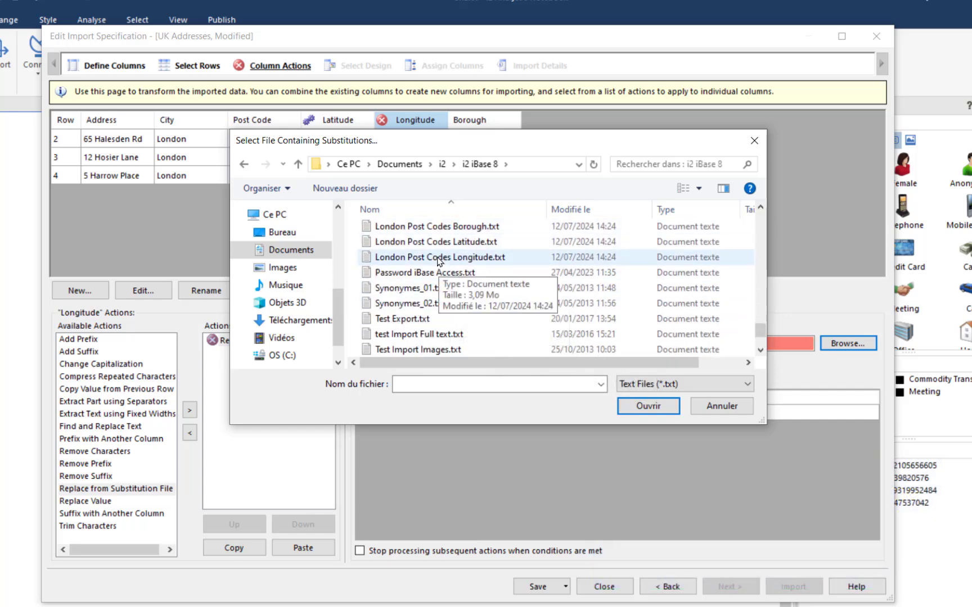
{"action": "left_click", "coordinate": [435, 258]}
{"action": "double_click", "coordinate": [435, 258]}
Step: Apply Replace from Substitution File to the Borough column, using London Post Codes Borough.txt
{"action": "left_click", "coordinate": [489, 139]}
{"action": "double_click", "coordinate": [108, 489]}
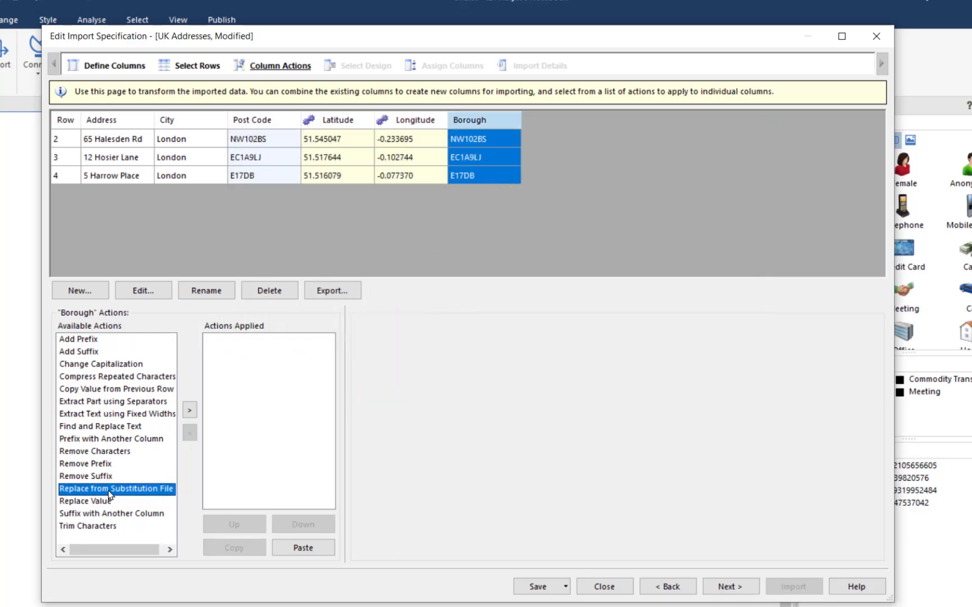
{"action": "left_click", "coordinate": [848, 343]}
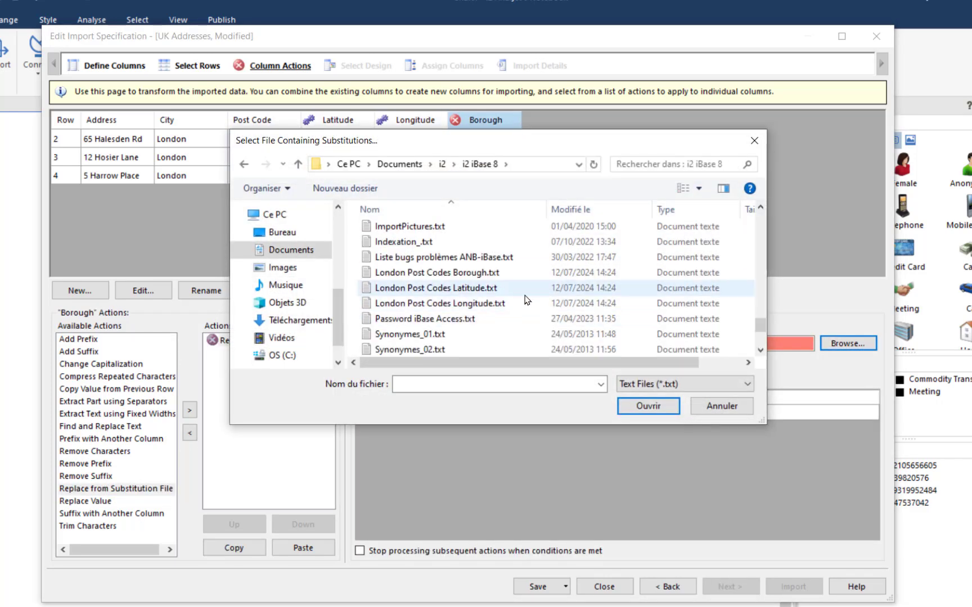
{"action": "left_click", "coordinate": [461, 276]}
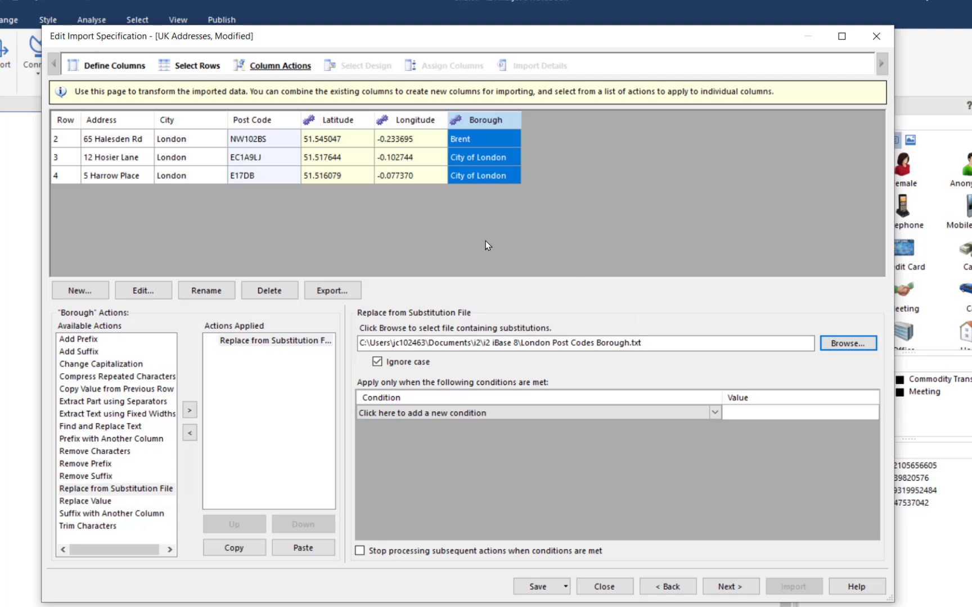
Step: Add a Find and Replace Text action to the Latitude column that replaces "." with ","
{"action": "left_click", "coordinate": [339, 119]}
{"action": "left_click", "coordinate": [401, 120]}
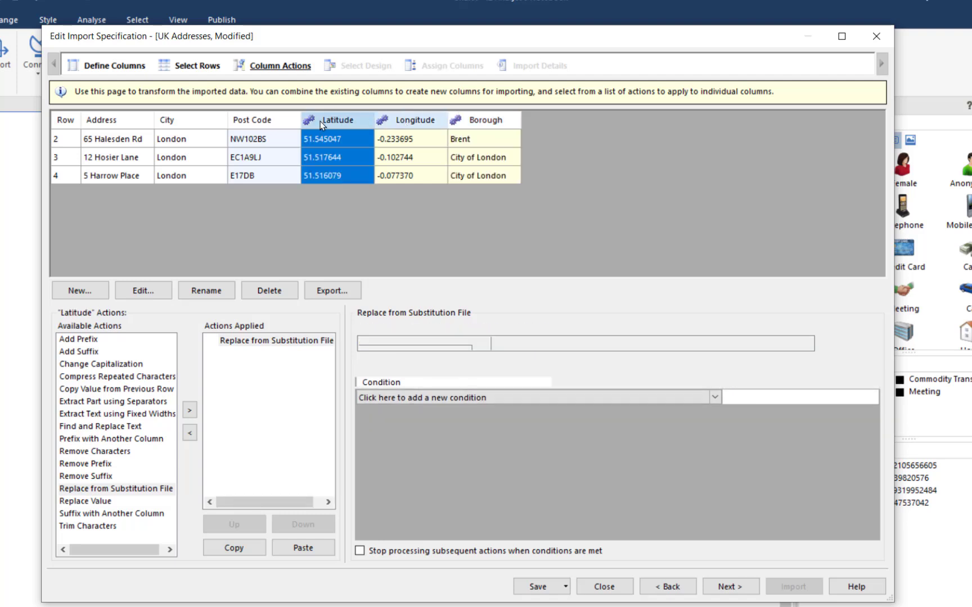
{"action": "left_click", "coordinate": [329, 119]}
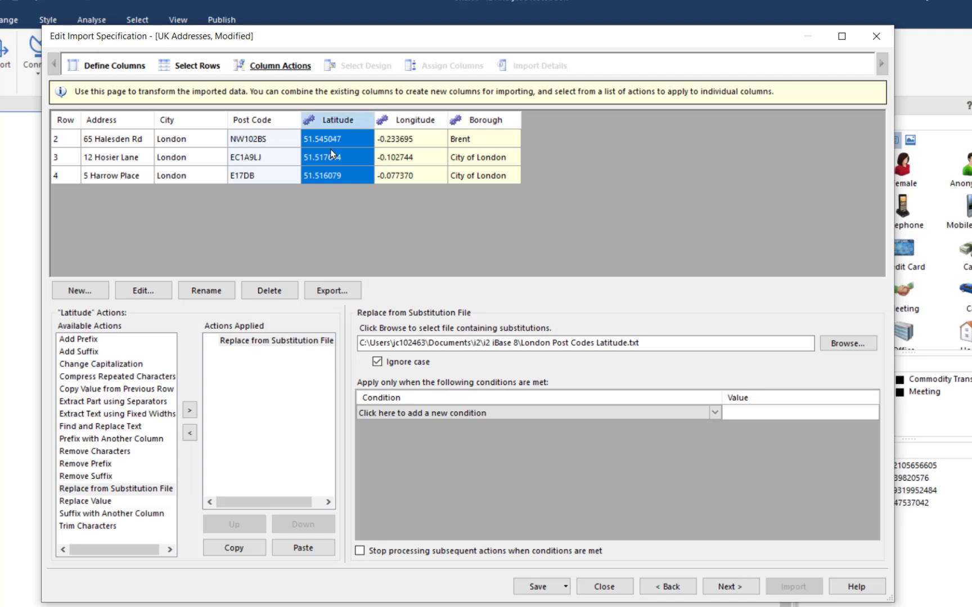
{"action": "double_click", "coordinate": [92, 427]}
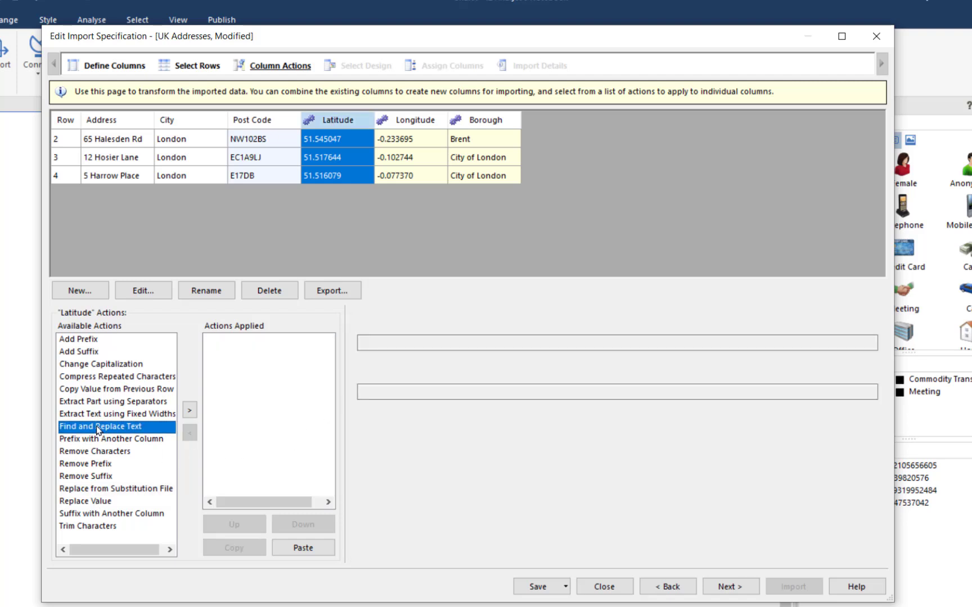
{"action": "left_click", "coordinate": [381, 339]}
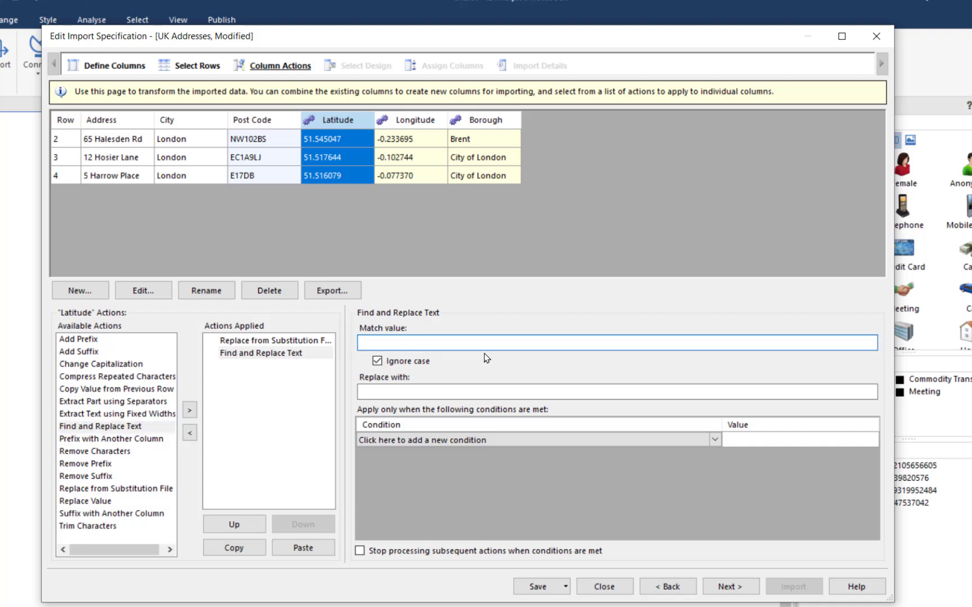
{"action": "left_click", "coordinate": [406, 392]}
{"action": "type", "text": ","}
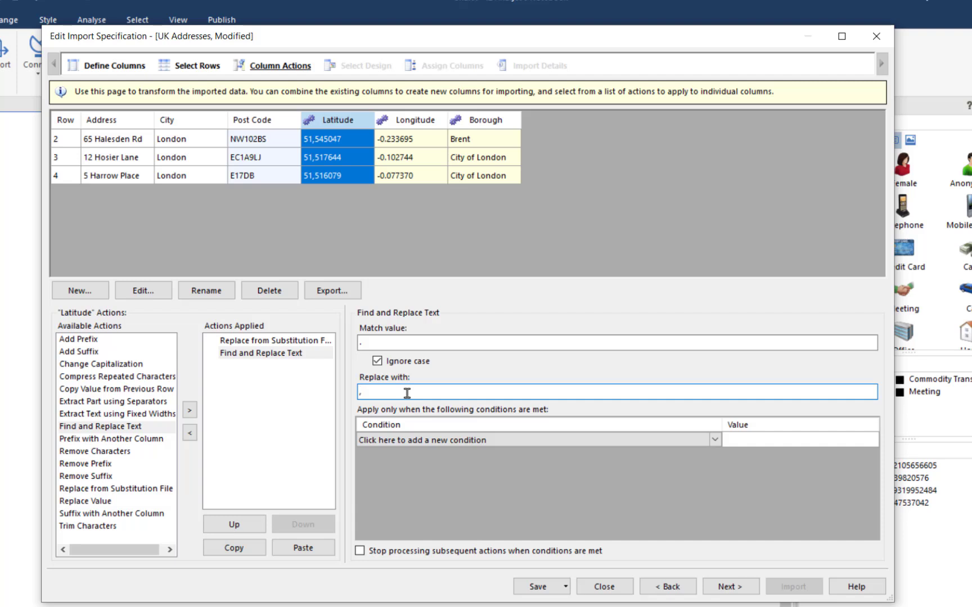
Step: Add a Find and Replace Text action to the Longitude column that replaces "." with ","
{"action": "left_click", "coordinate": [397, 157]}
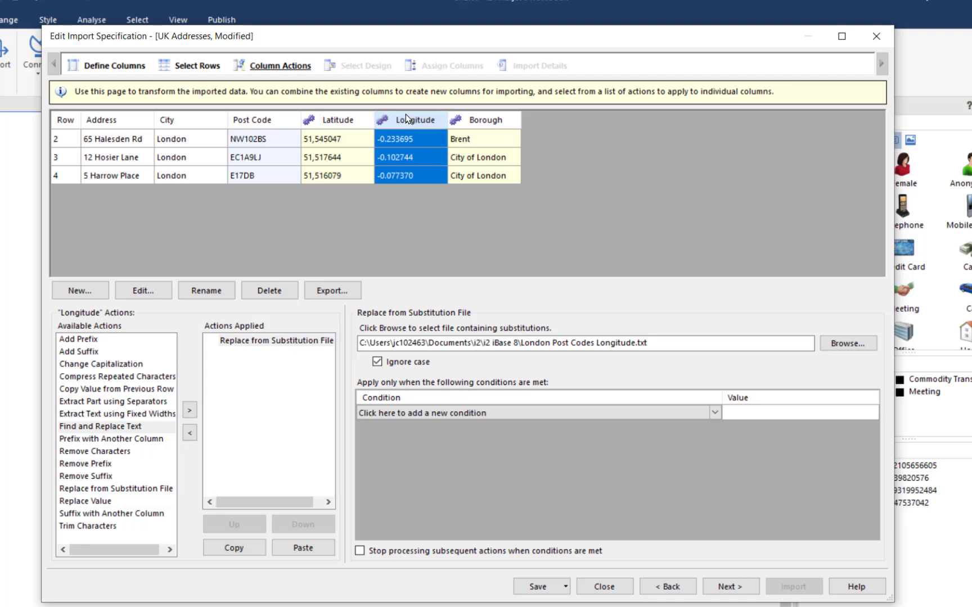
{"action": "left_click", "coordinate": [100, 428]}
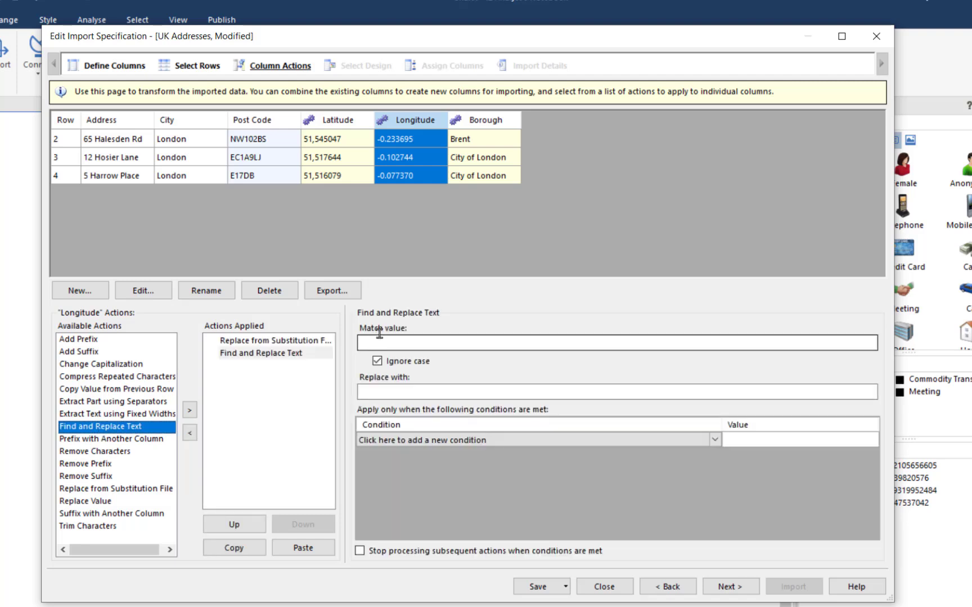
{"action": "left_click", "coordinate": [380, 334]}
{"action": "type", "text": "."}
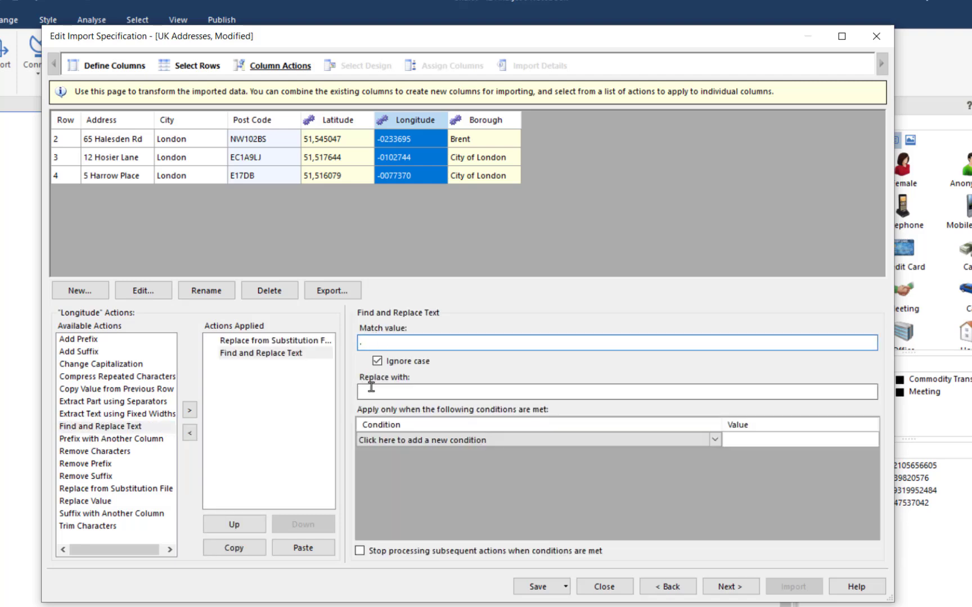
{"action": "left_click", "coordinate": [371, 387]}
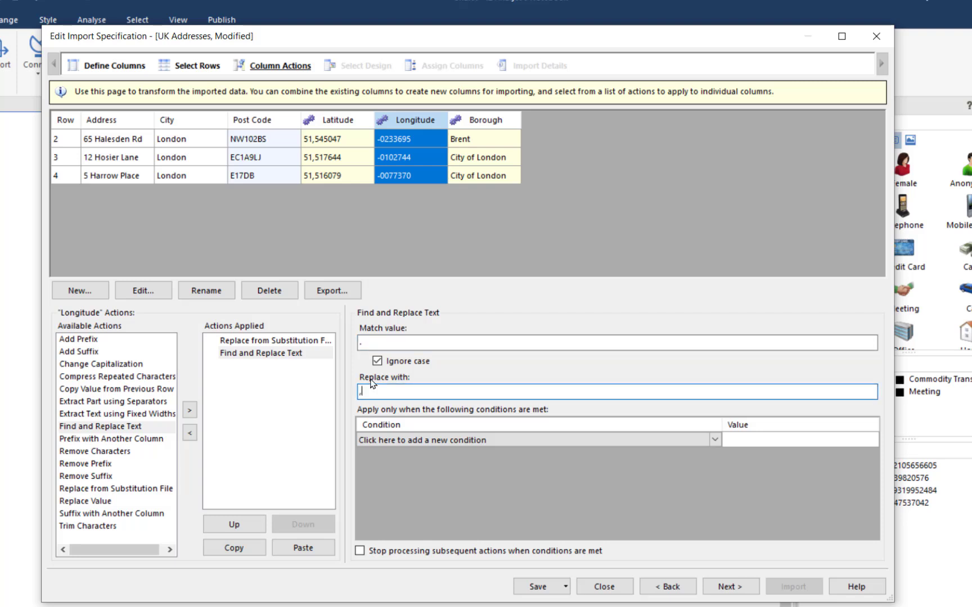
{"action": "type", "text": ","}
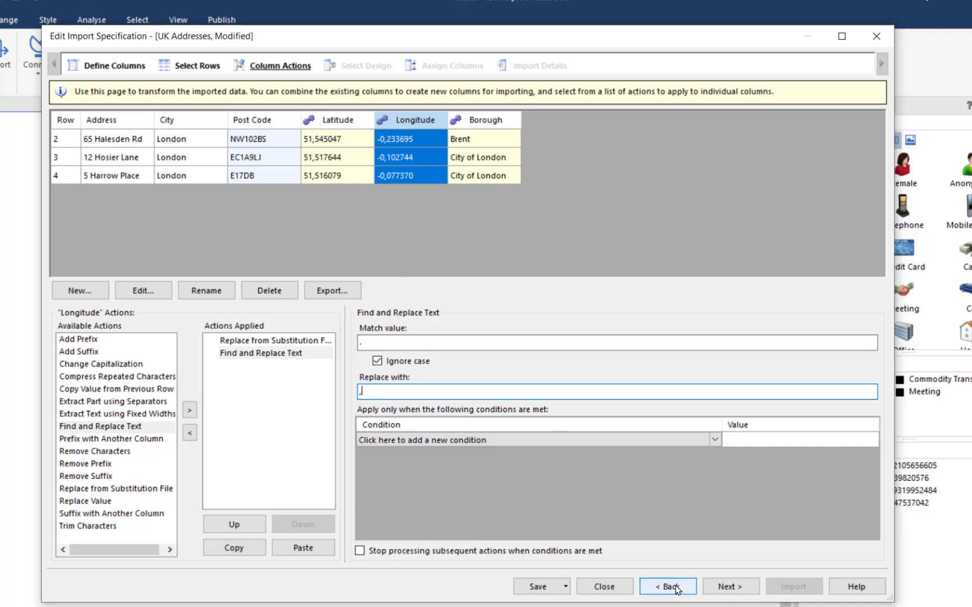
Step: Choose the Entities only import design and continue to the column assignment
{"action": "left_click", "coordinate": [728, 589]}
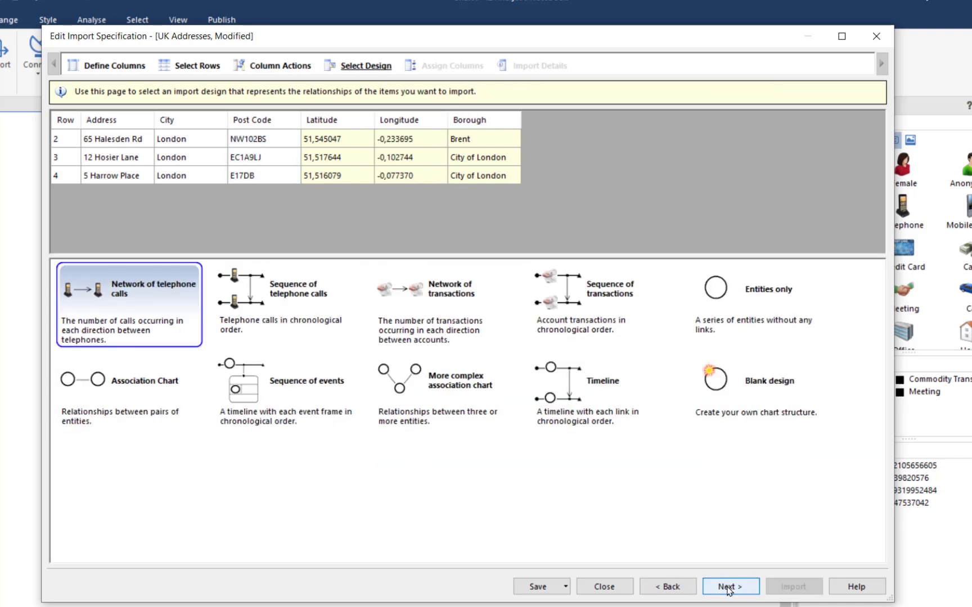
{"action": "left_click", "coordinate": [722, 289]}
{"action": "left_click", "coordinate": [726, 586]}
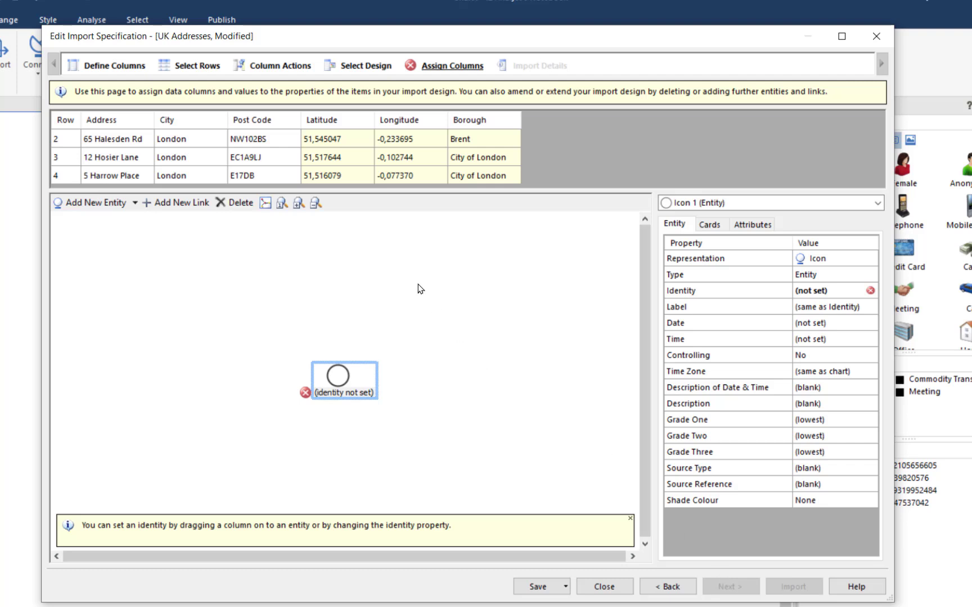
Step: Set the entity's type to House from the Locations palette
{"action": "left_click", "coordinate": [840, 275]}
{"action": "left_click", "coordinate": [870, 274]}
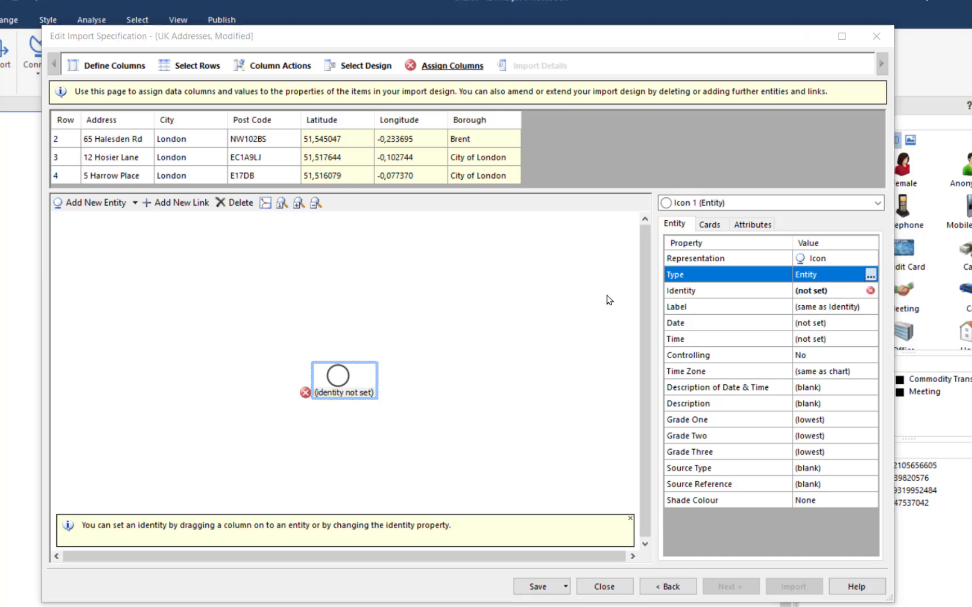
{"action": "left_click", "coordinate": [540, 336]}
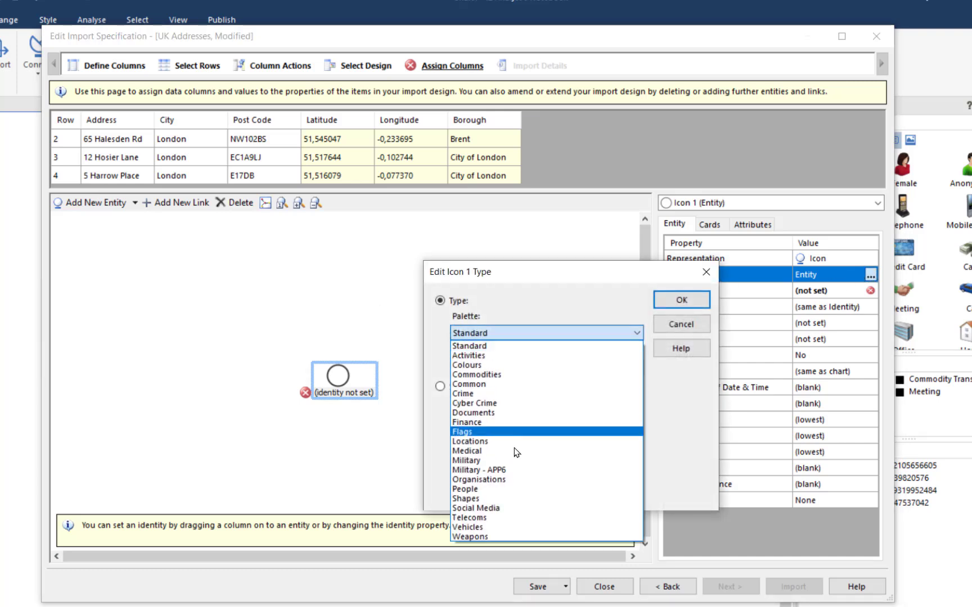
{"action": "left_click", "coordinate": [481, 444]}
{"action": "left_click", "coordinate": [636, 368]}
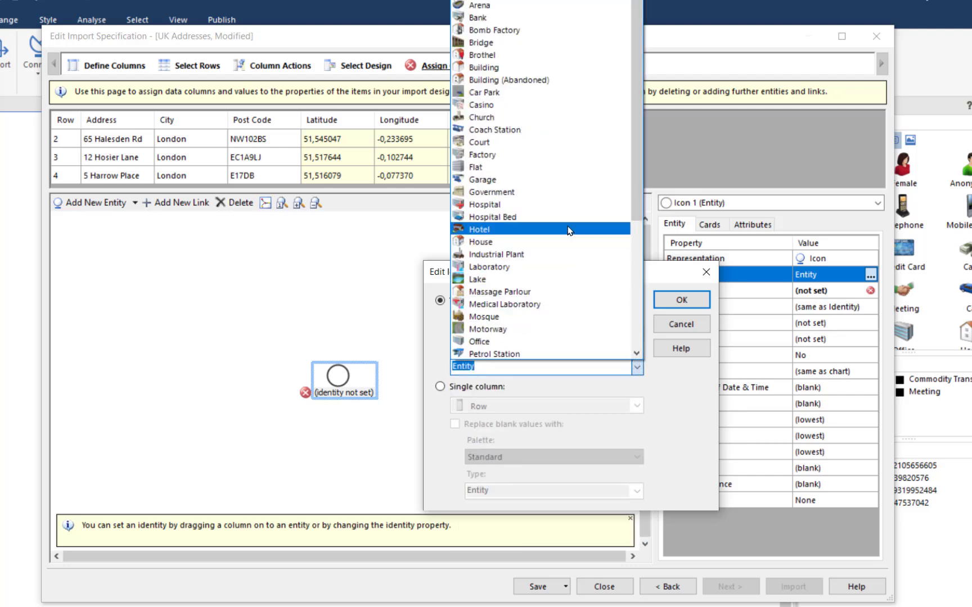
{"action": "left_click", "coordinate": [495, 243]}
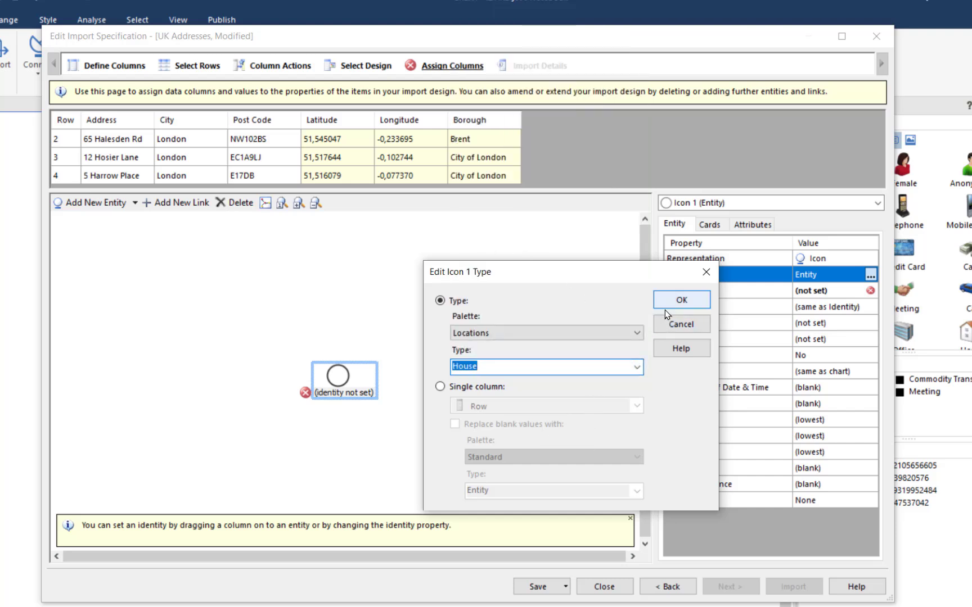
{"action": "left_click", "coordinate": [679, 301]}
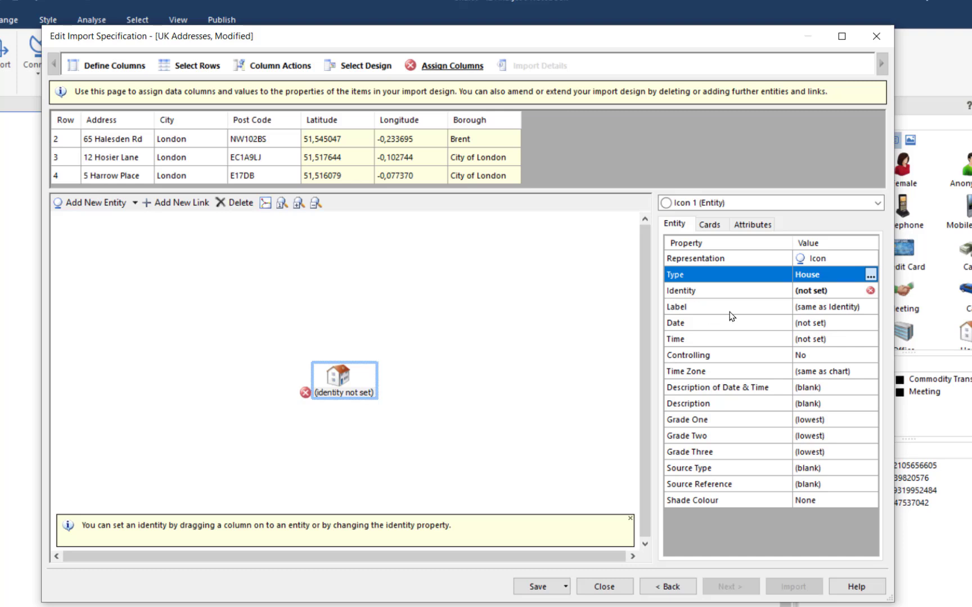
Step: Build the house entity's identity from the Address column on the first line and the City and Post Code columns on the second
{"action": "left_click", "coordinate": [850, 293]}
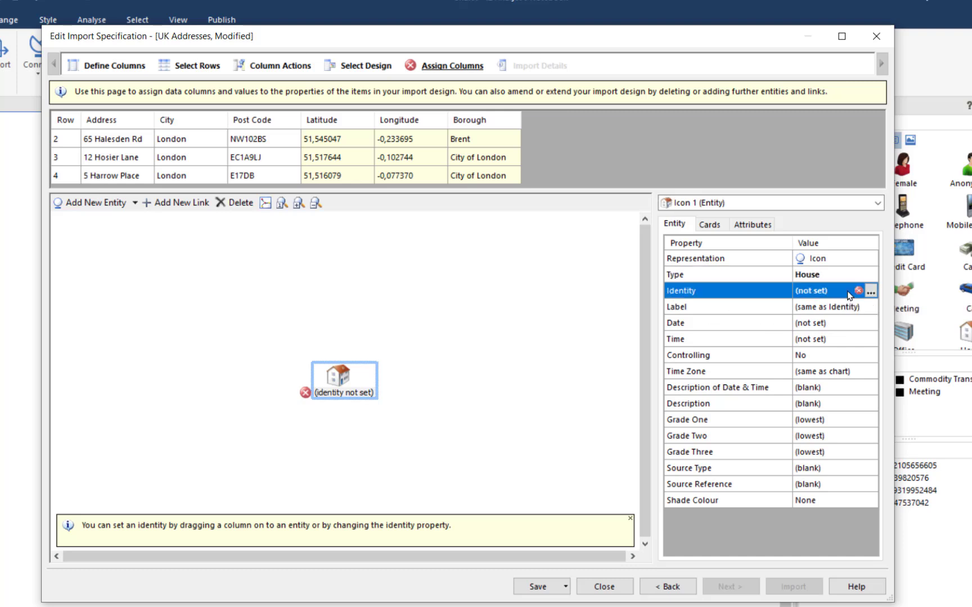
{"action": "left_click", "coordinate": [870, 290]}
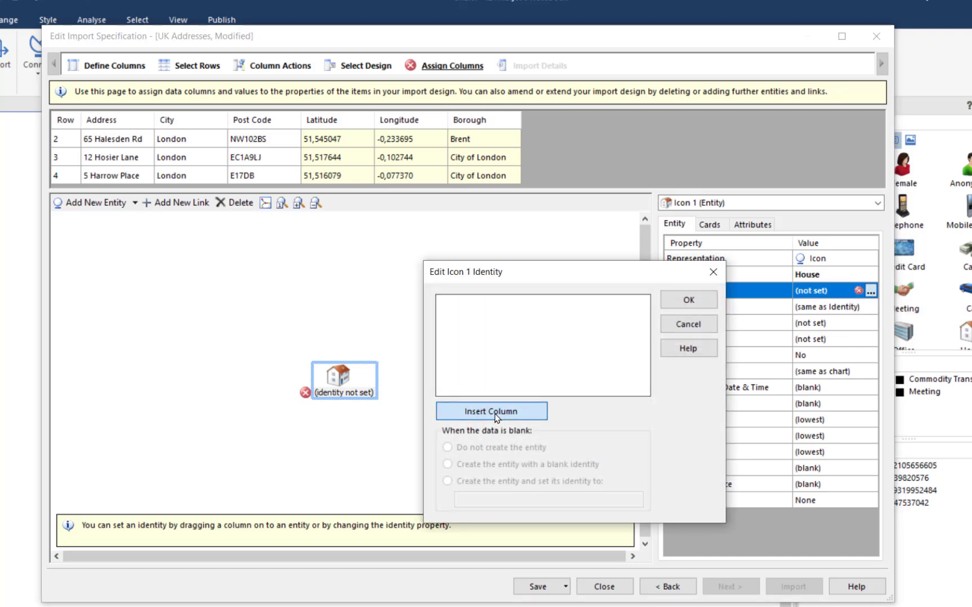
{"action": "left_click", "coordinate": [529, 410]}
{"action": "left_click", "coordinate": [471, 440]}
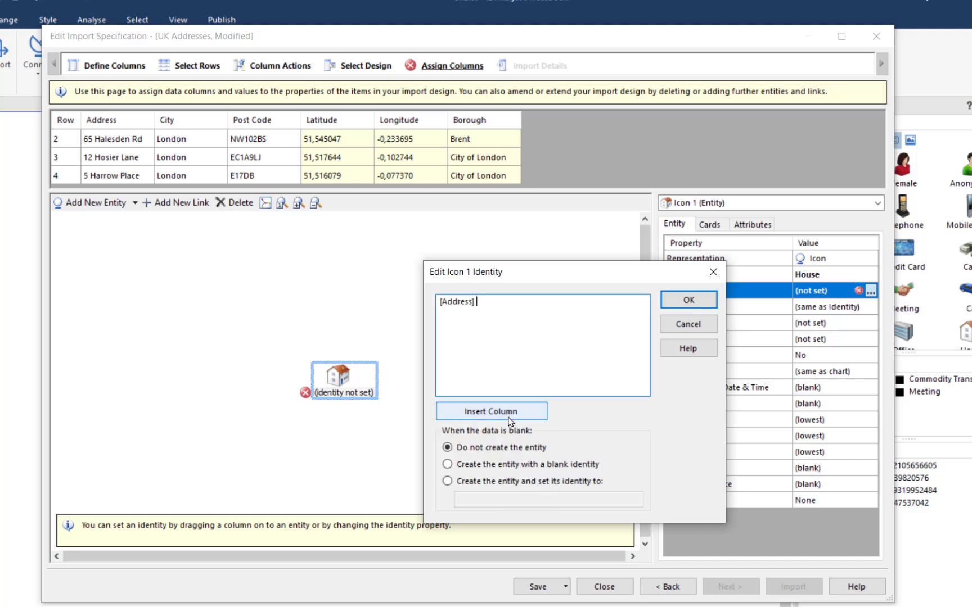
{"action": "left_click", "coordinate": [510, 417]}
{"action": "left_click", "coordinate": [473, 452]}
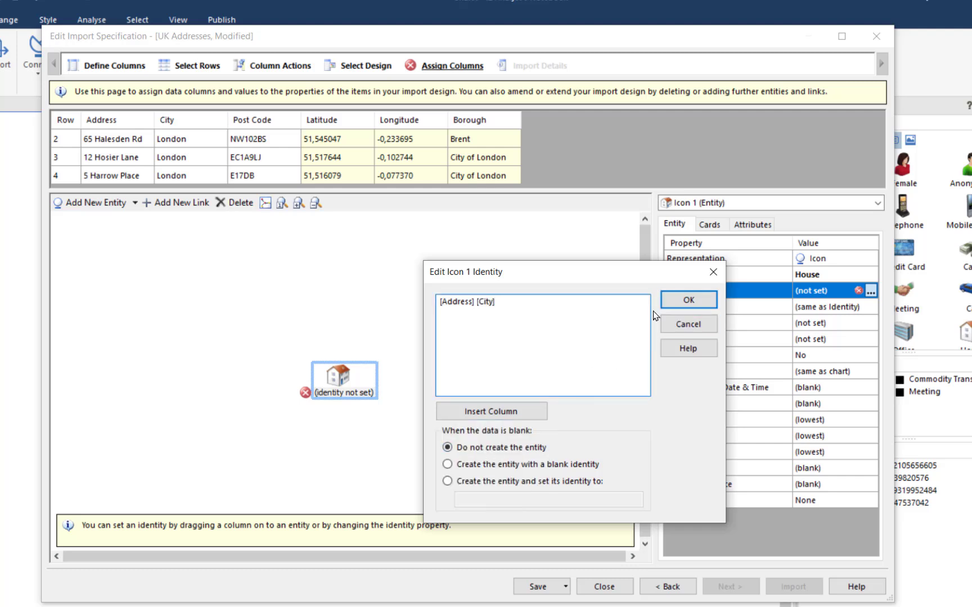
{"action": "key", "text": "Return"}
{"action": "left_click", "coordinate": [482, 312]}
{"action": "left_click", "coordinate": [498, 415]}
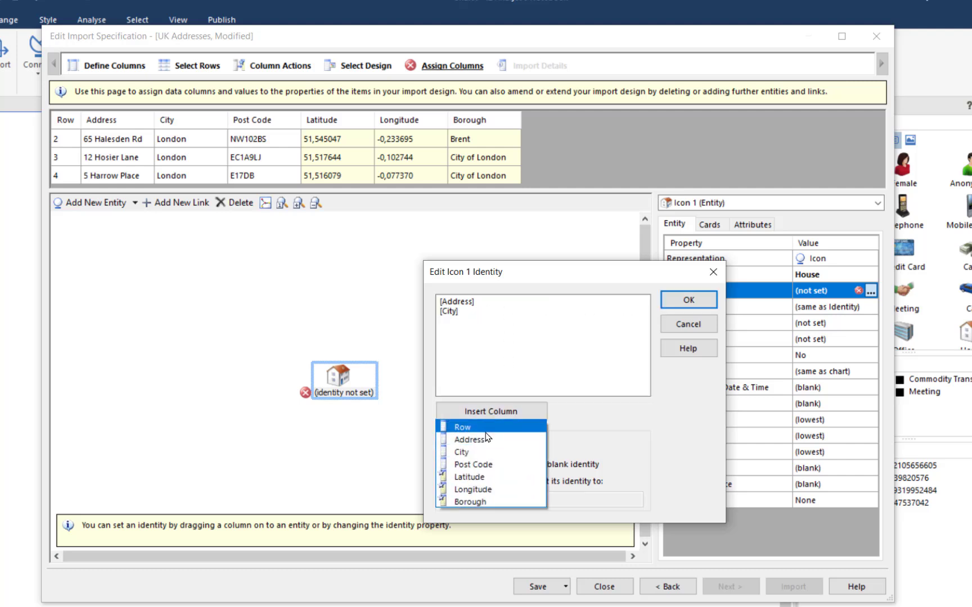
{"action": "left_click", "coordinate": [476, 464]}
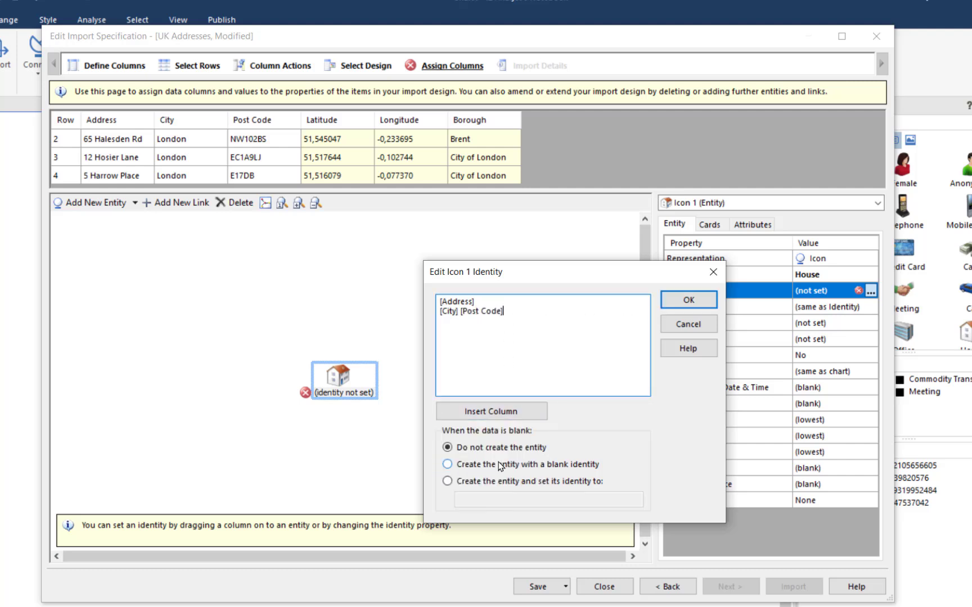
{"action": "left_click", "coordinate": [690, 300]}
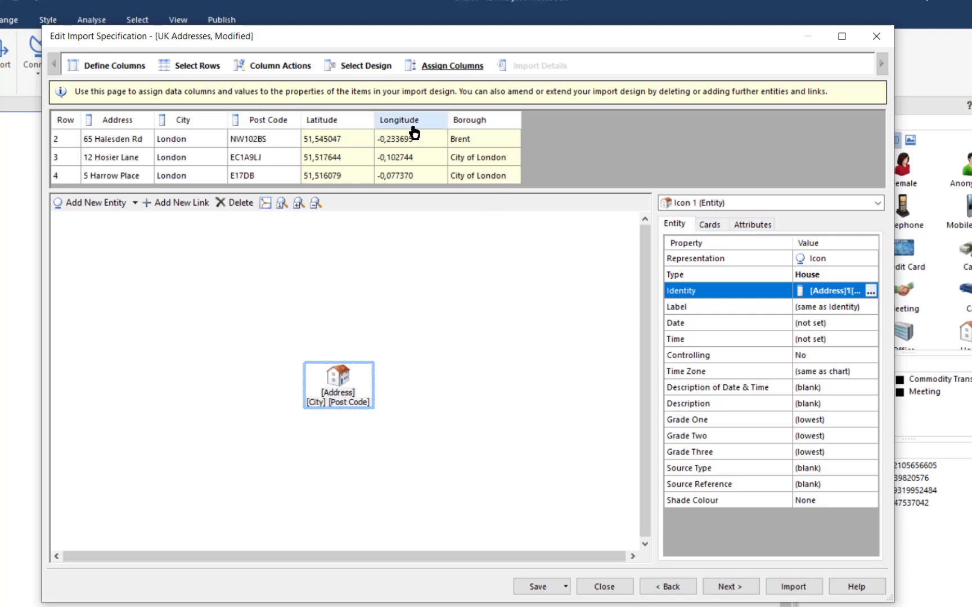
Step: Add a Latitude attribute from the Locations palette to the house entity, taking its value from the Latitude column
{"action": "left_click", "coordinate": [754, 228]}
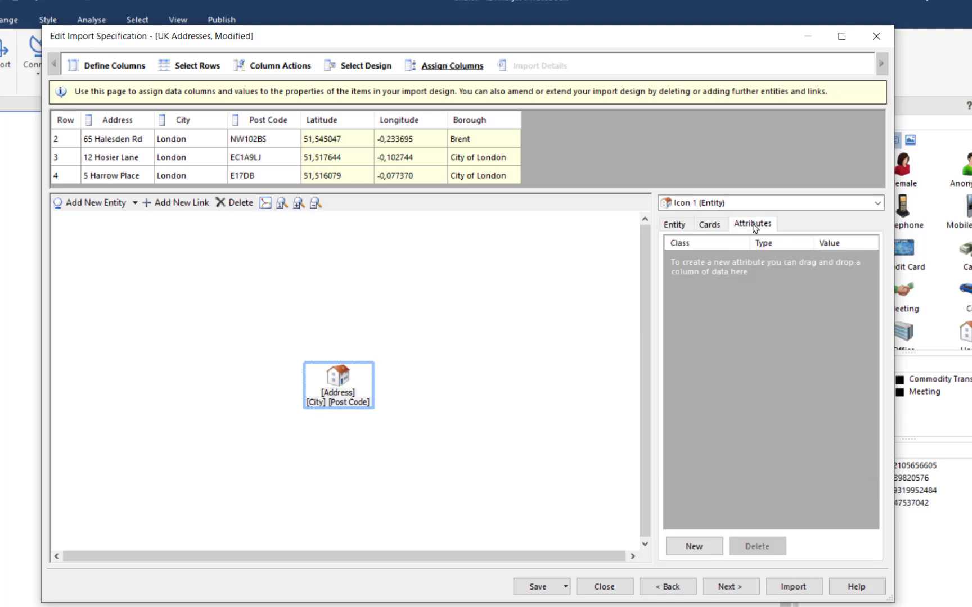
{"action": "left_click", "coordinate": [694, 546]}
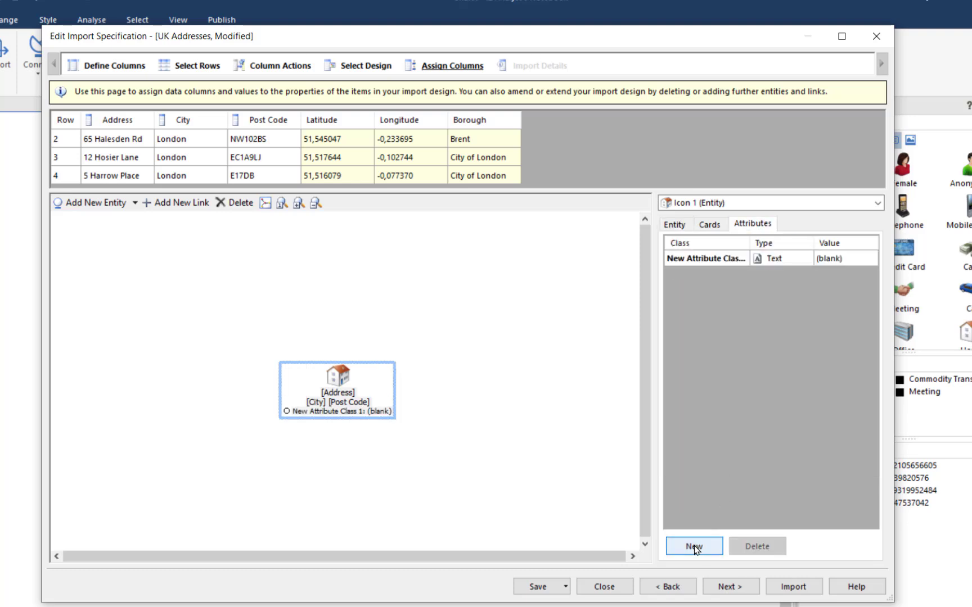
{"action": "left_click", "coordinate": [747, 259]}
{"action": "left_click", "coordinate": [743, 259]}
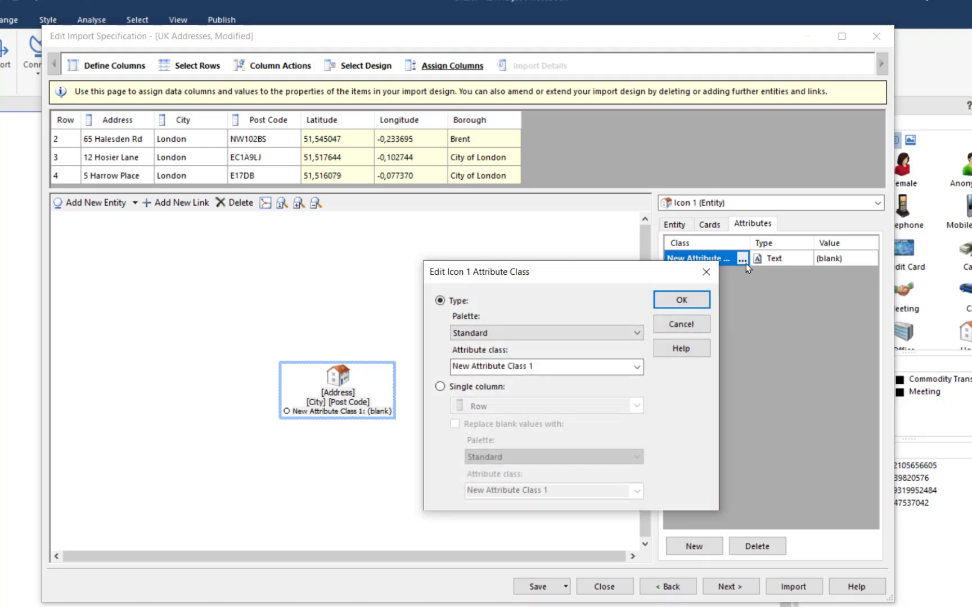
{"action": "left_click", "coordinate": [560, 337]}
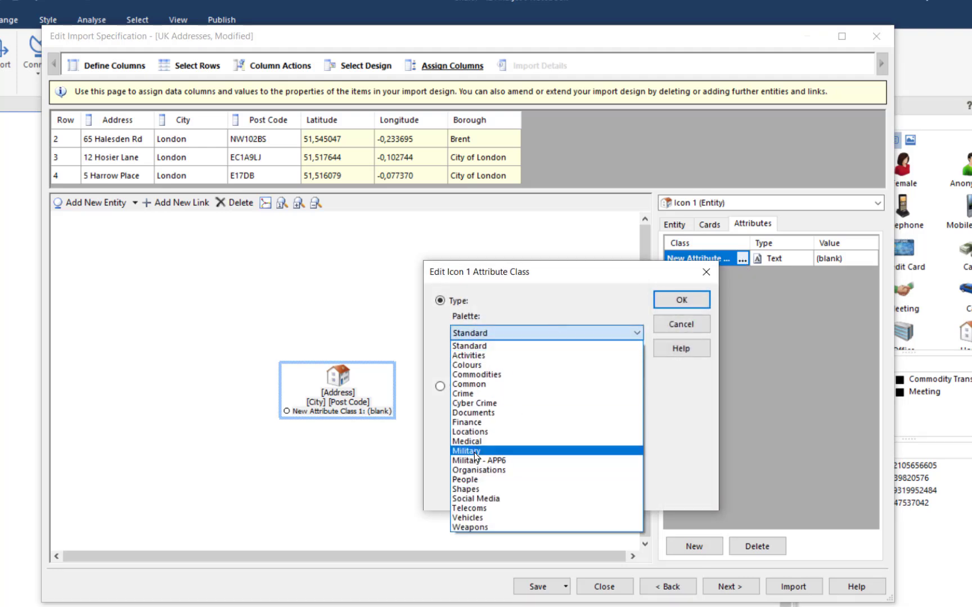
{"action": "left_click", "coordinate": [474, 431]}
{"action": "left_click", "coordinate": [638, 366]}
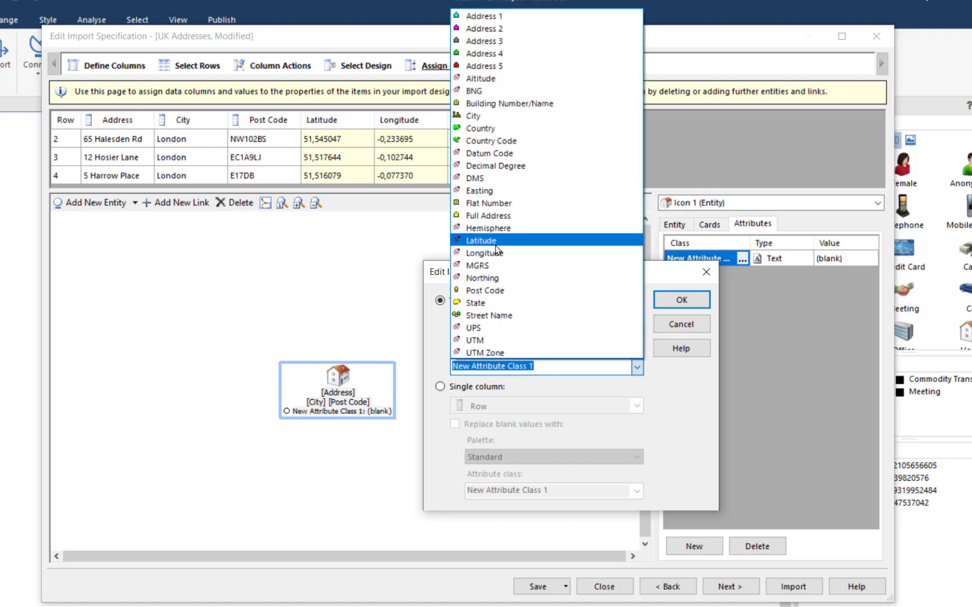
{"action": "left_click", "coordinate": [495, 244]}
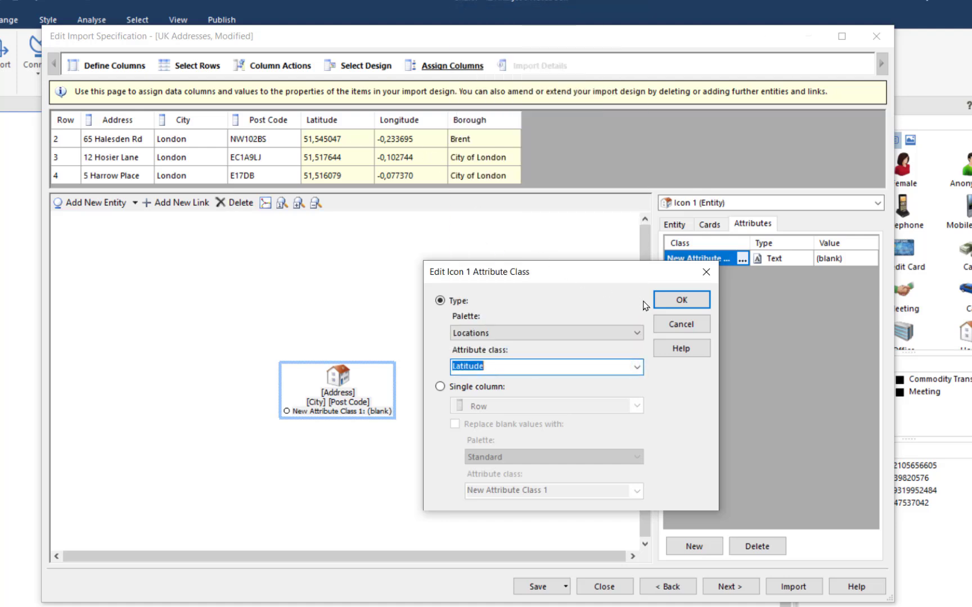
{"action": "left_click", "coordinate": [679, 305]}
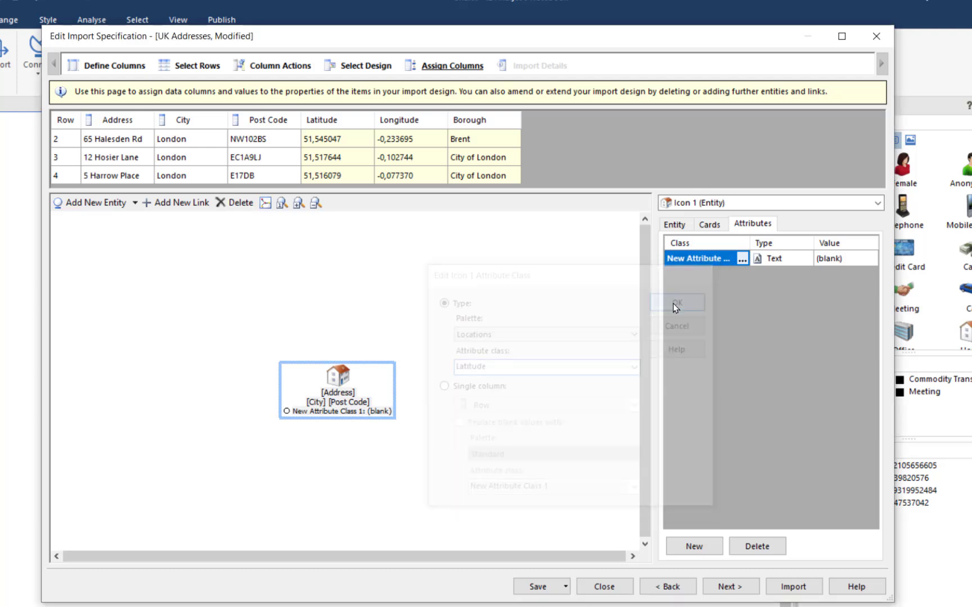
{"action": "left_click_drag", "start_coordinate": [331, 126], "coordinate": [838, 269]}
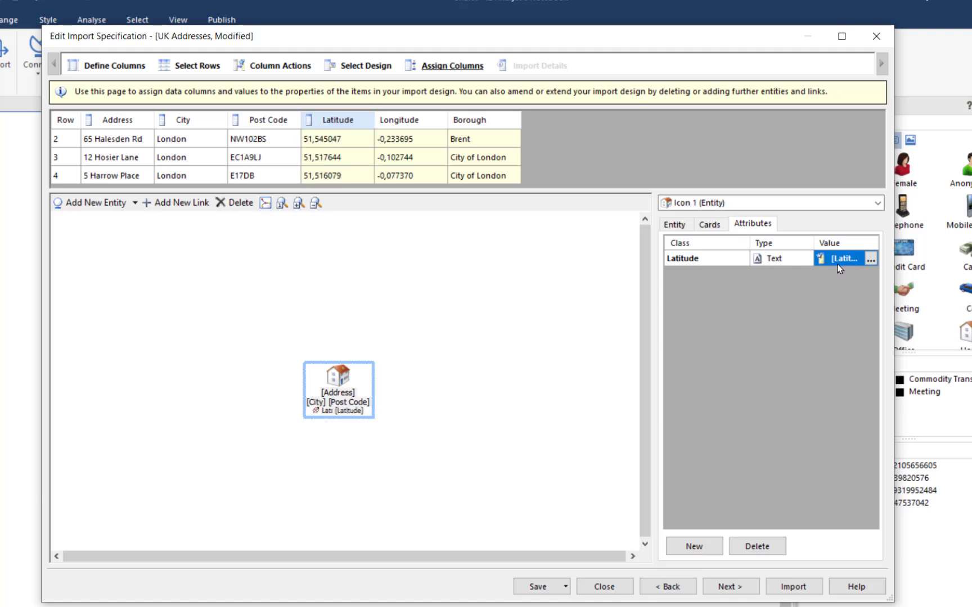
Step: Add a Longitude attribute from the Locations palette to the house entity, taking its value from the Longitude column
{"action": "left_click", "coordinate": [692, 548]}
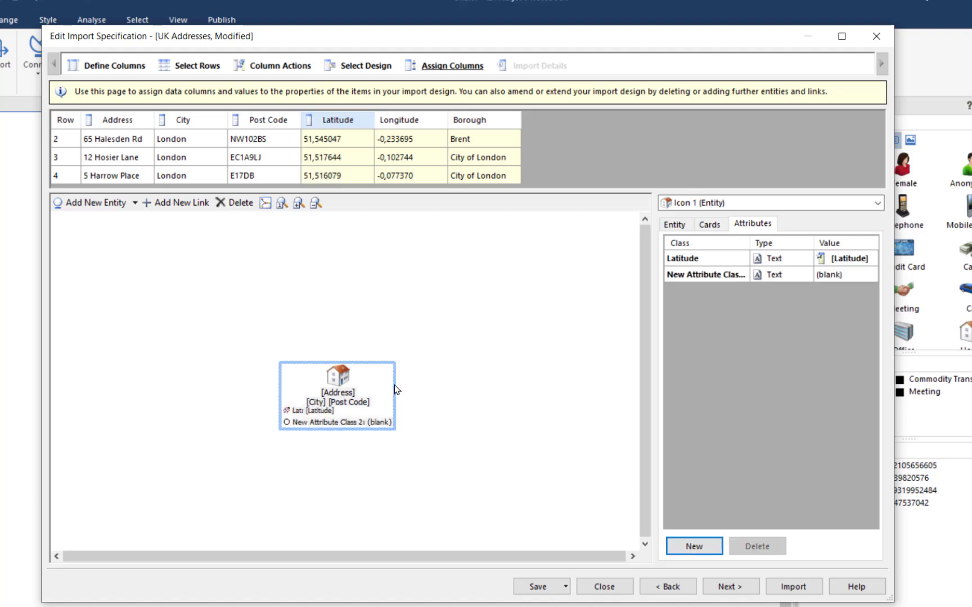
{"action": "left_click", "coordinate": [744, 277]}
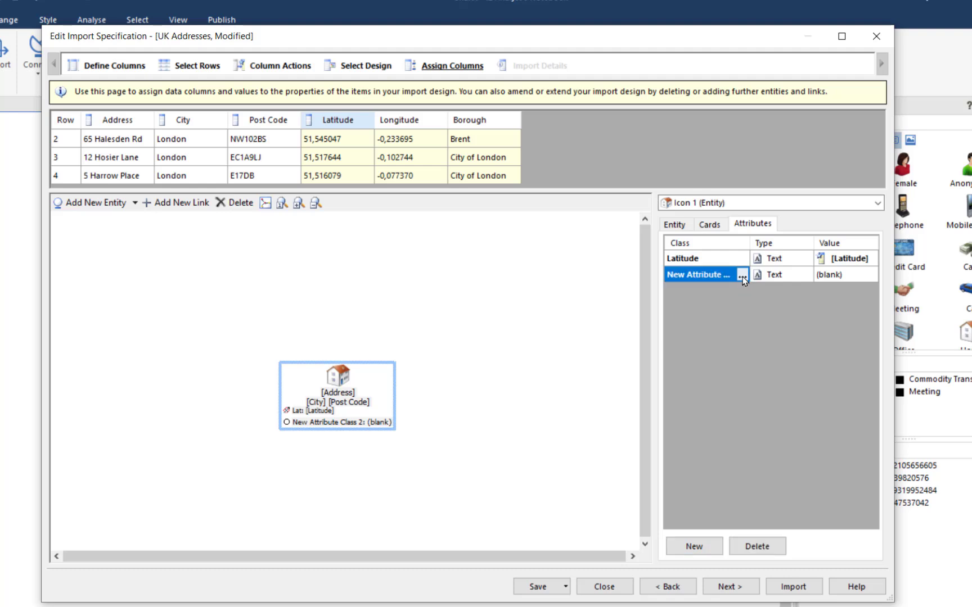
{"action": "left_click", "coordinate": [742, 277]}
{"action": "left_click", "coordinate": [550, 340]}
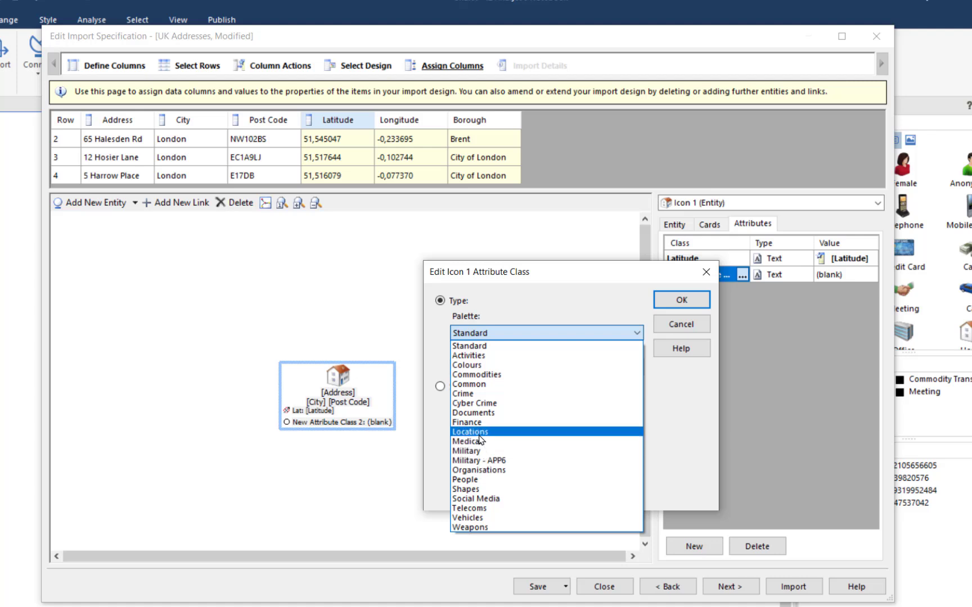
{"action": "left_click", "coordinate": [478, 433]}
{"action": "left_click", "coordinate": [636, 366]}
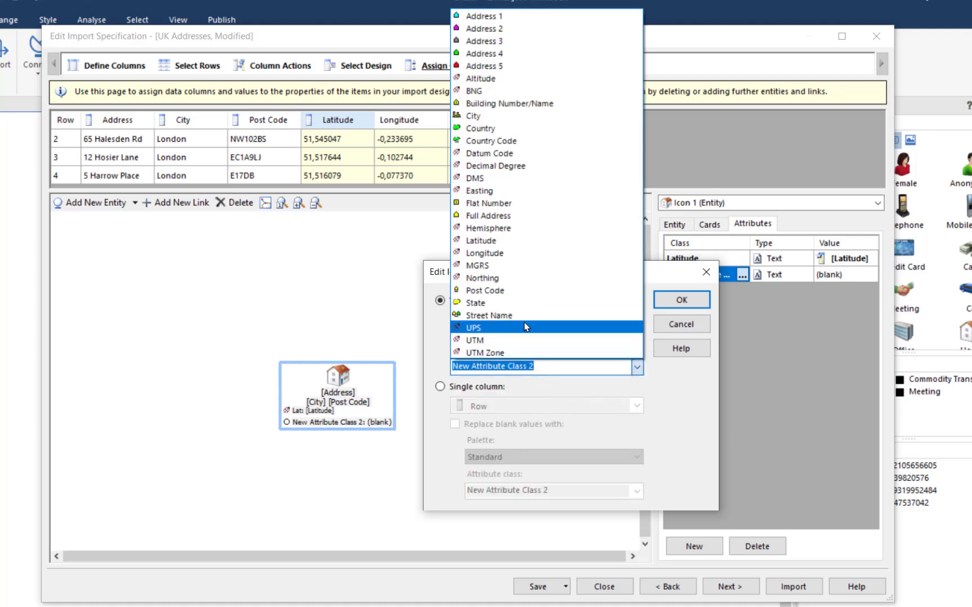
{"action": "left_click", "coordinate": [498, 254]}
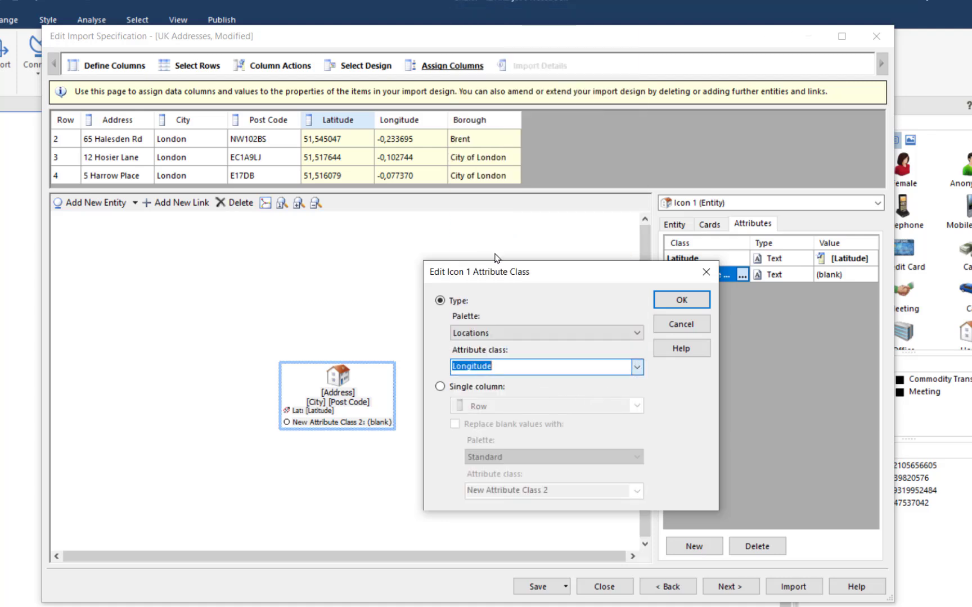
{"action": "left_click", "coordinate": [681, 305]}
{"action": "left_click_drag", "start_coordinate": [435, 129], "coordinate": [838, 275]}
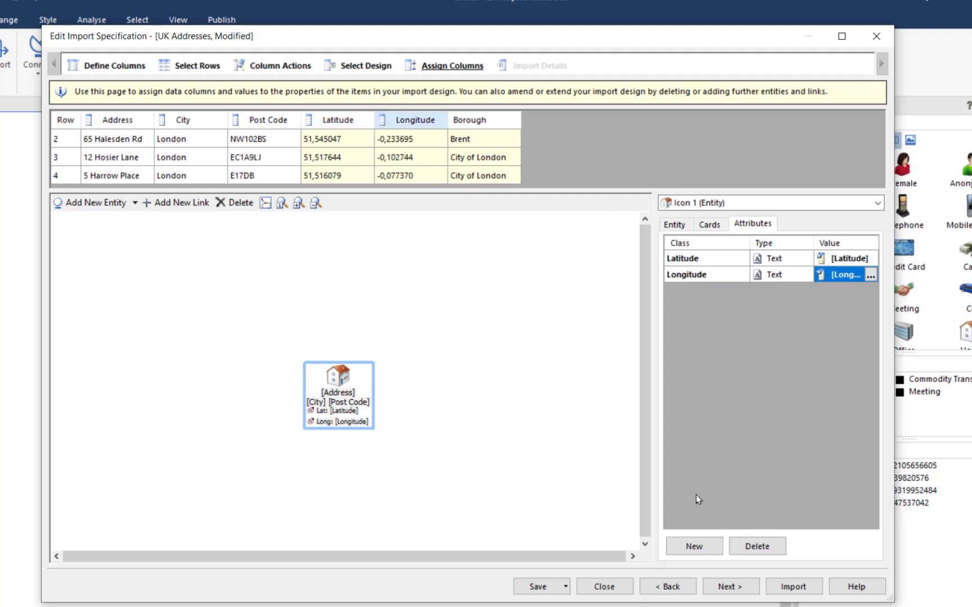
Step: Add a new attribute class named Borough to the house entity and assign the Borough column as its value
{"action": "left_click", "coordinate": [694, 546]}
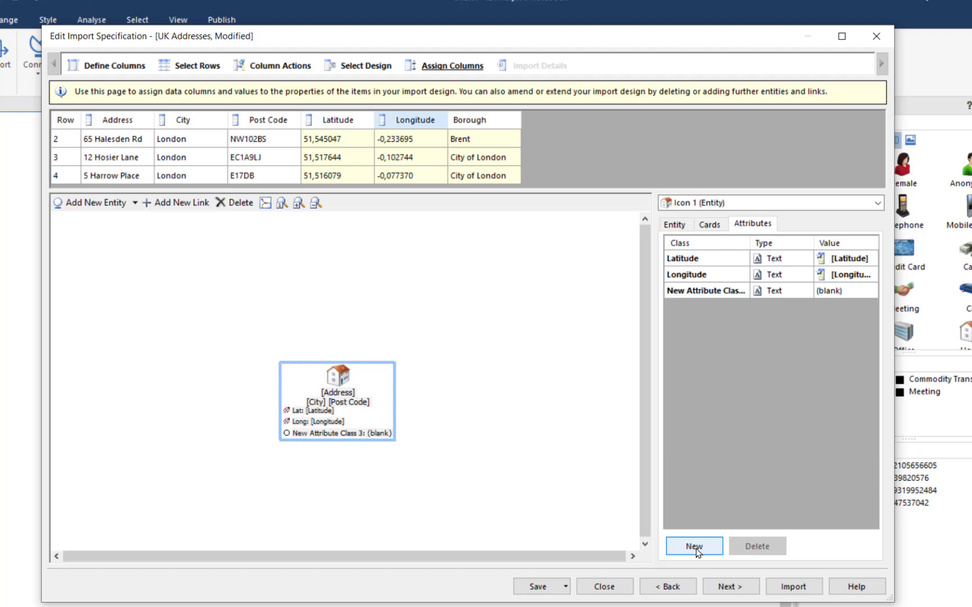
{"action": "left_click", "coordinate": [702, 294]}
{"action": "type", "text": "Borough"}
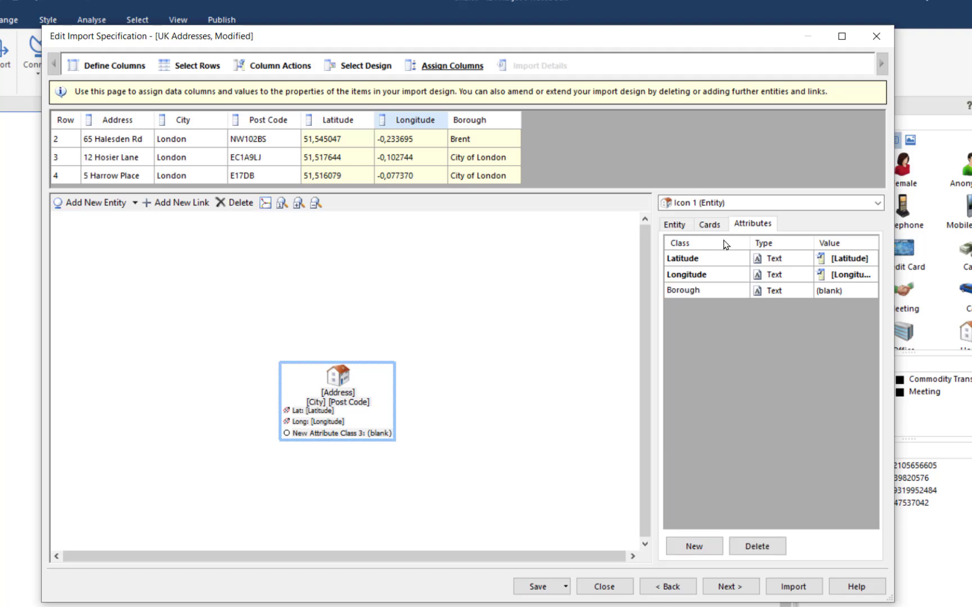
{"action": "left_click_drag", "start_coordinate": [481, 122], "coordinate": [631, 205]}
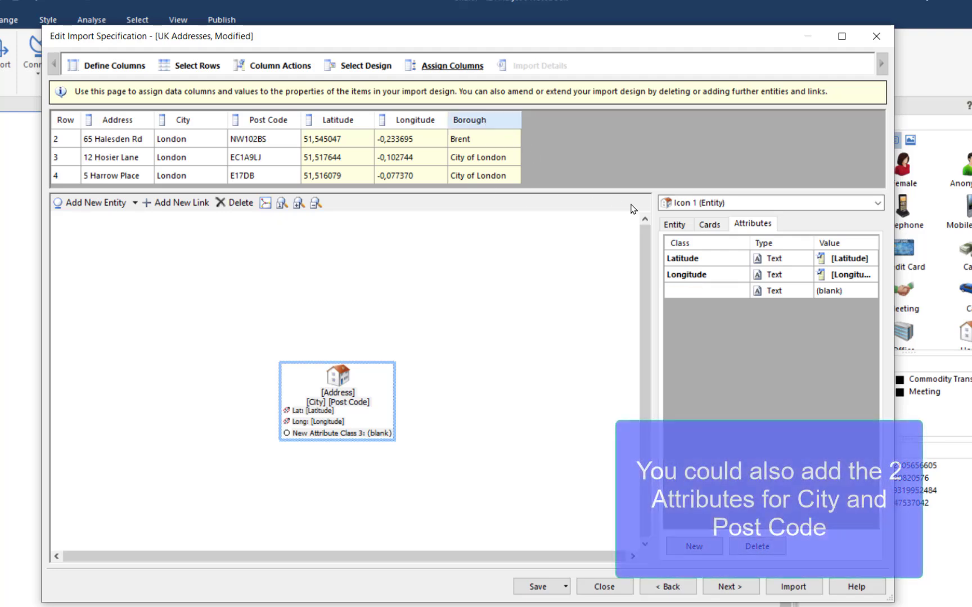
{"action": "left_click_drag", "start_coordinate": [471, 121], "coordinate": [862, 290]}
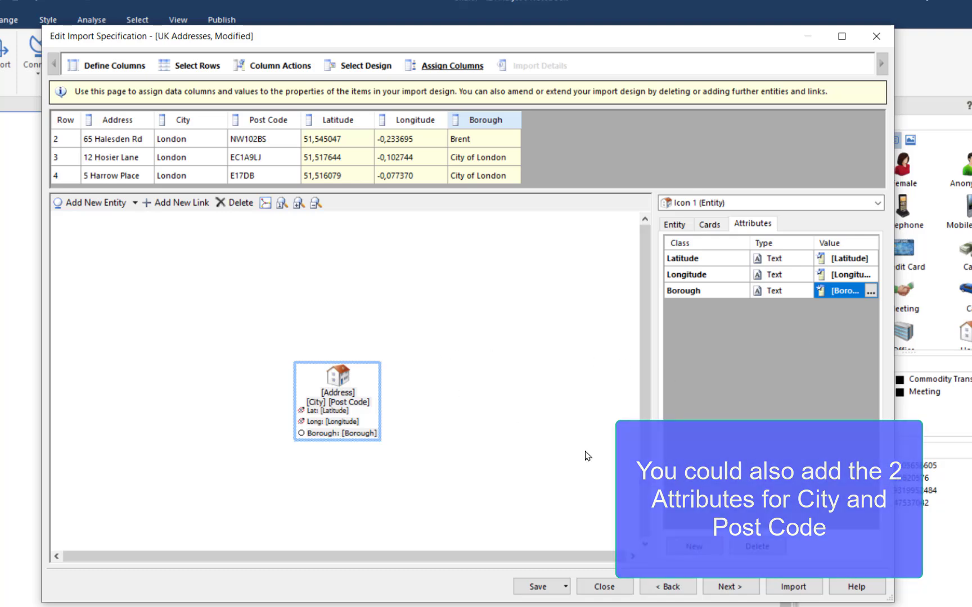
Step: Continue to the import details and save the specification locally as "UK Addresses Post Codes"
{"action": "left_click", "coordinate": [726, 590]}
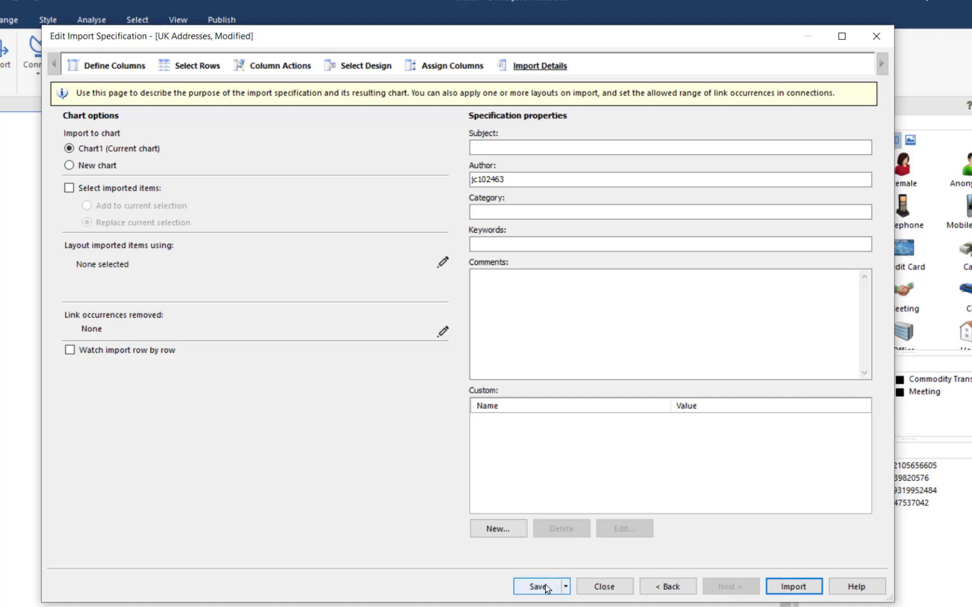
{"action": "left_click", "coordinate": [538, 587]}
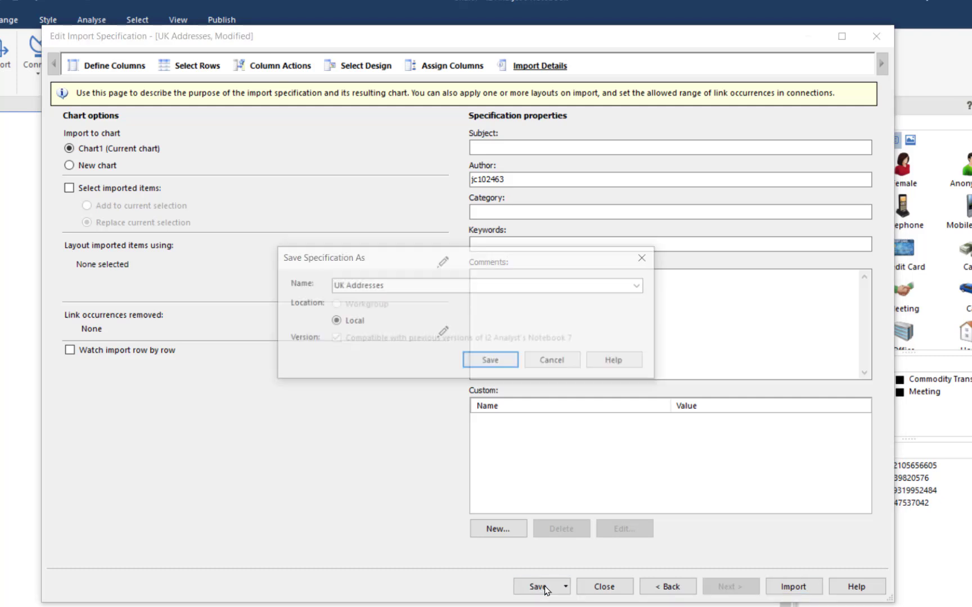
{"action": "left_click", "coordinate": [426, 284]}
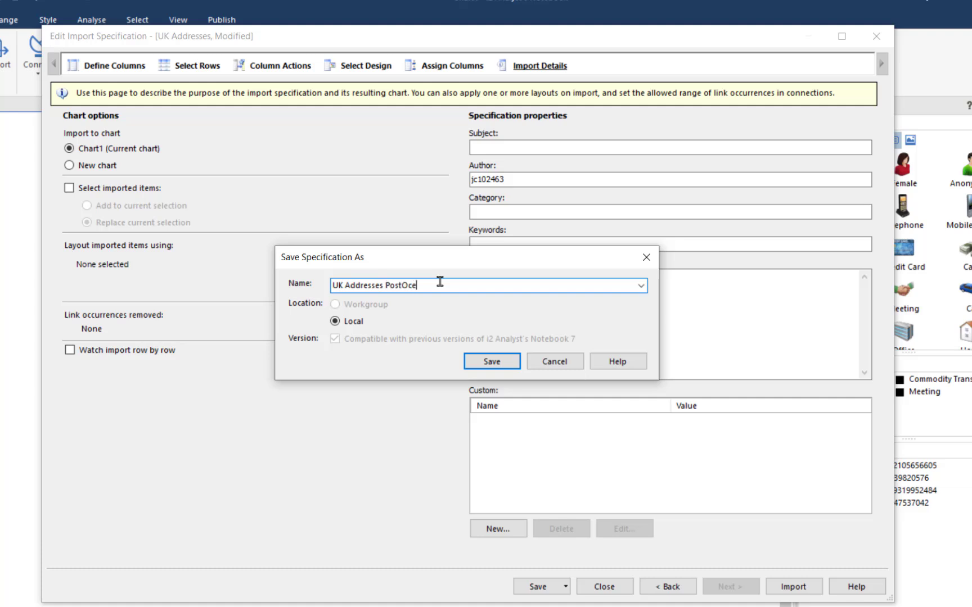
{"action": "type", "text": "Post Codes"}
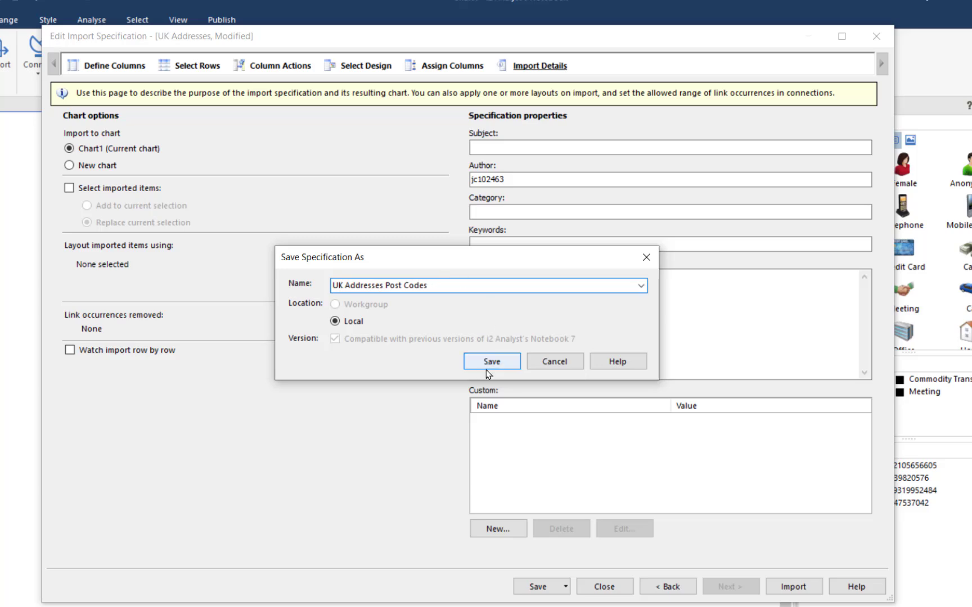
{"action": "left_click", "coordinate": [491, 362]}
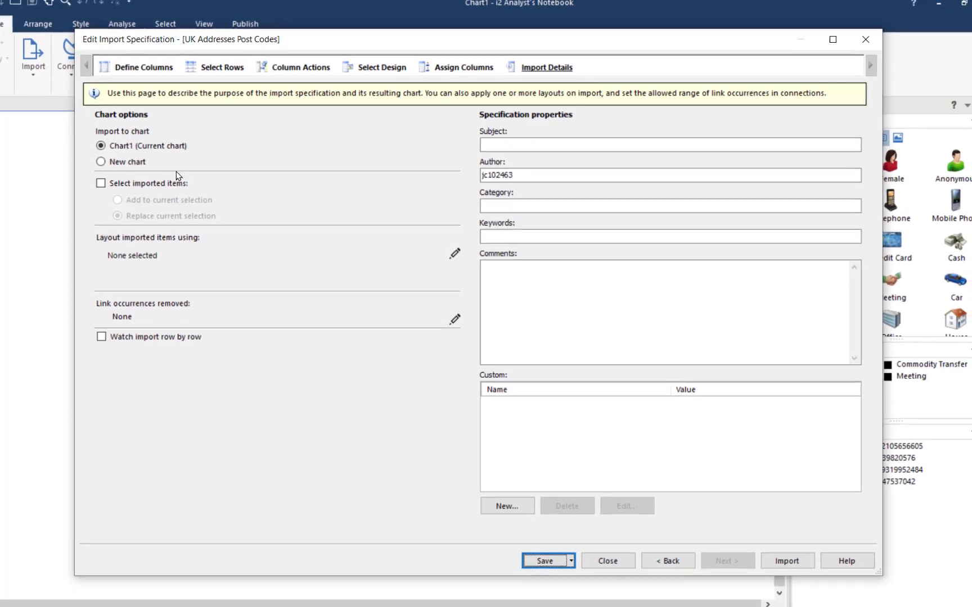
Step: Import the addresses into the current chart and dismiss the import report
{"action": "left_click", "coordinate": [783, 565]}
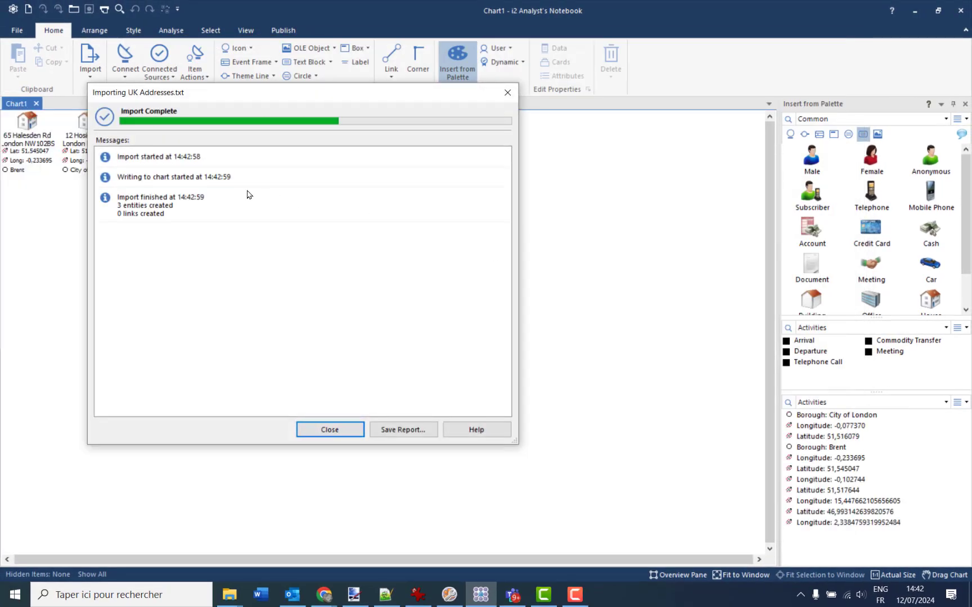
{"action": "left_click", "coordinate": [329, 429]}
{"action": "left_click_drag", "start_coordinate": [134, 222], "coordinate": [456, 355]}
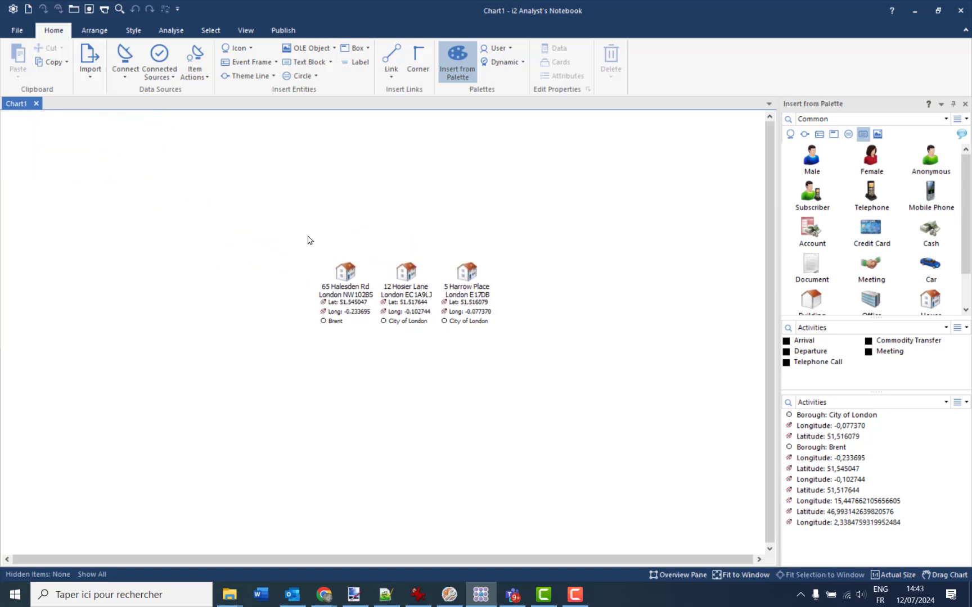
Step: Open the Esri map beside the chart and hide its map gallery
{"action": "left_click", "coordinate": [172, 31]}
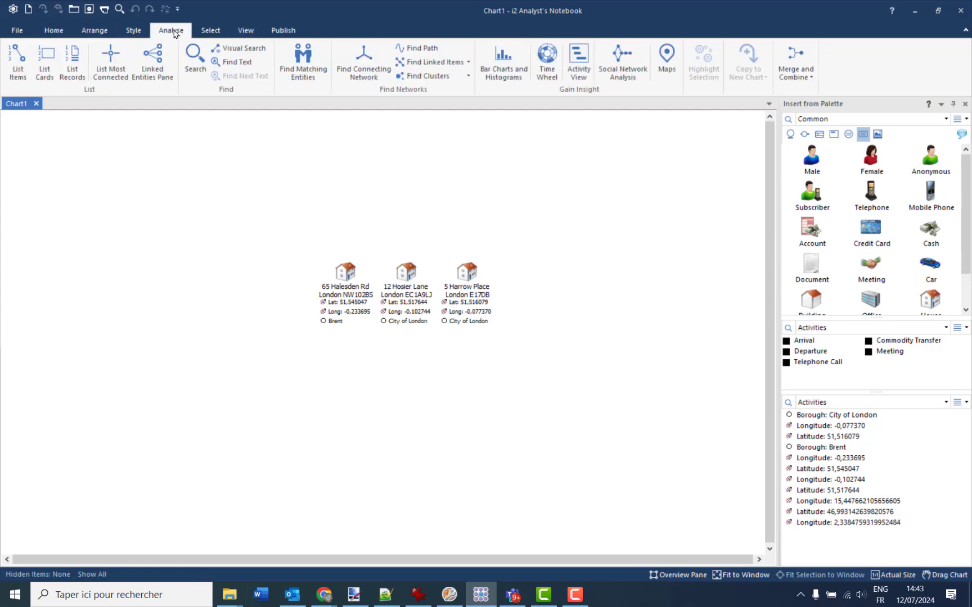
{"action": "left_click", "coordinate": [666, 59]}
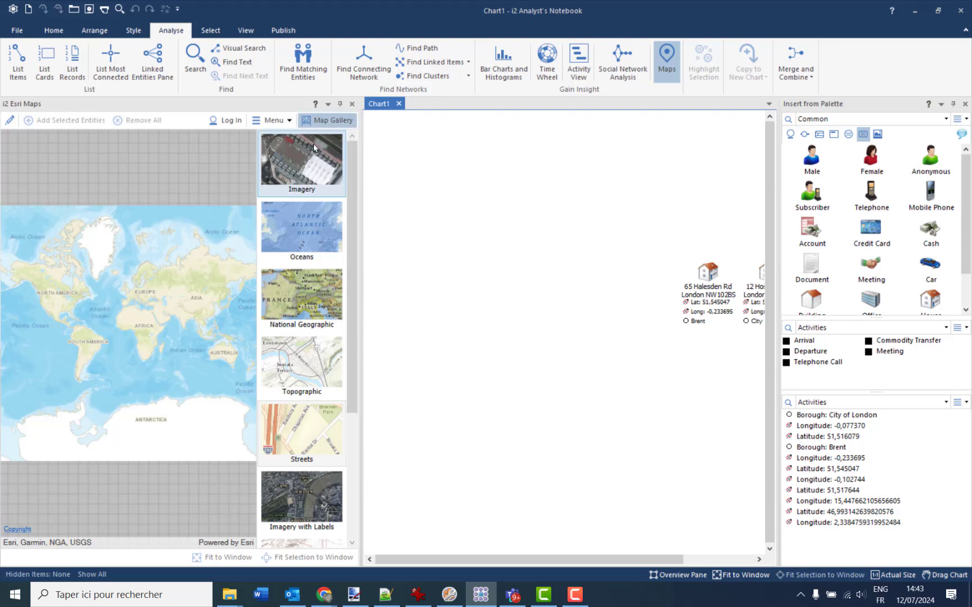
{"action": "left_click", "coordinate": [330, 121]}
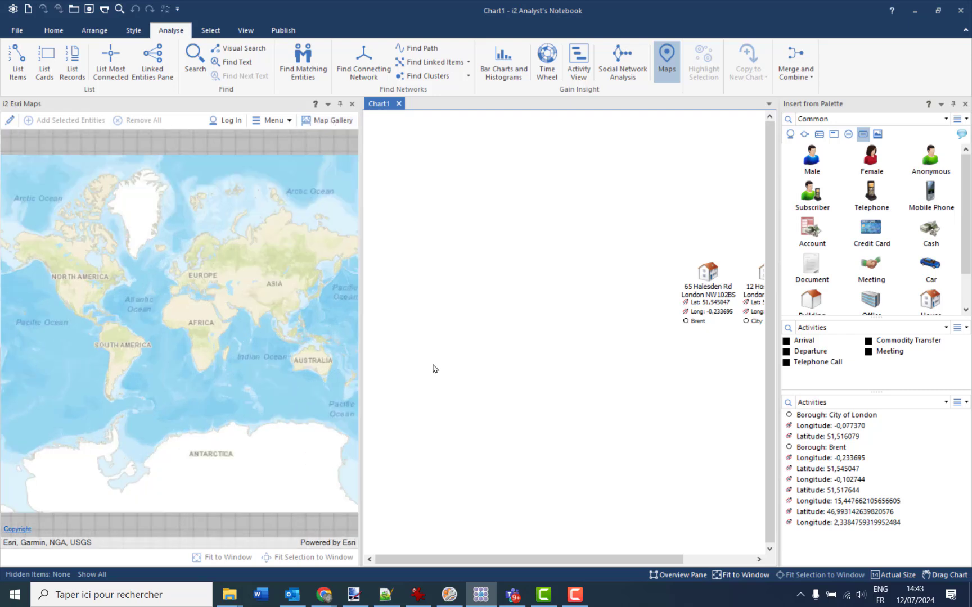
Step: Select all three imported house entities on the chart and add them to the map
{"action": "mouse_move", "coordinate": [460, 560]}
{"action": "left_mouse_down"}
{"action": "mouse_move", "coordinate": [495, 562]}
{"action": "mouse_move", "coordinate": [451, 559]}
{"action": "left_mouse_up"}
{"action": "left_click_drag", "start_coordinate": [434, 445], "coordinate": [515, 453]}
{"action": "left_click_drag", "start_coordinate": [425, 238], "coordinate": [679, 377]}
{"action": "right_click", "coordinate": [595, 283]}
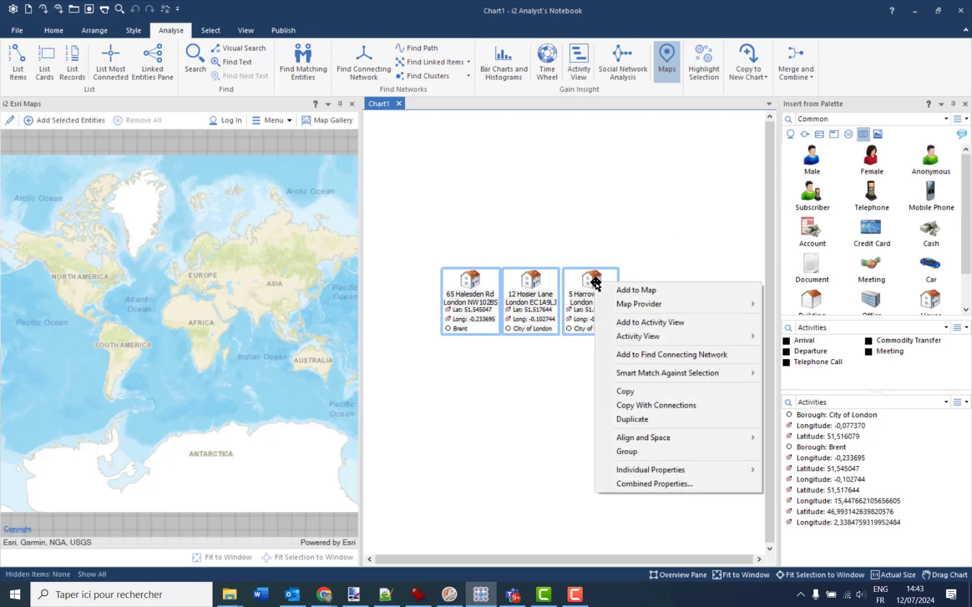
{"action": "left_click", "coordinate": [654, 292]}
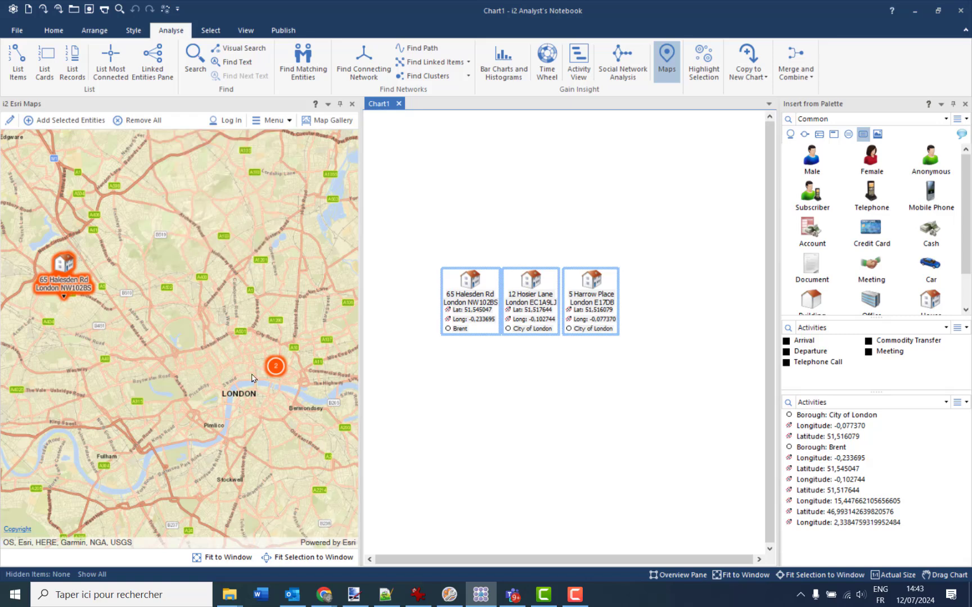
Step: Examine the street-level map positions of the Brent house and of the third house on the chart
{"action": "left_click", "coordinate": [90, 318]}
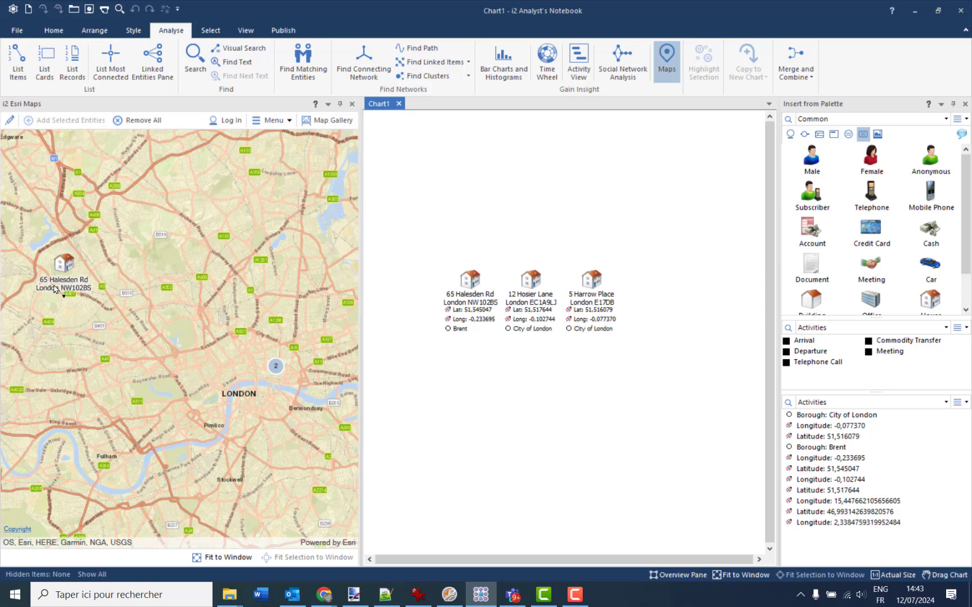
{"action": "scroll", "coordinate": [55, 289], "scroll_direction": "up", "scroll_amount": 6}
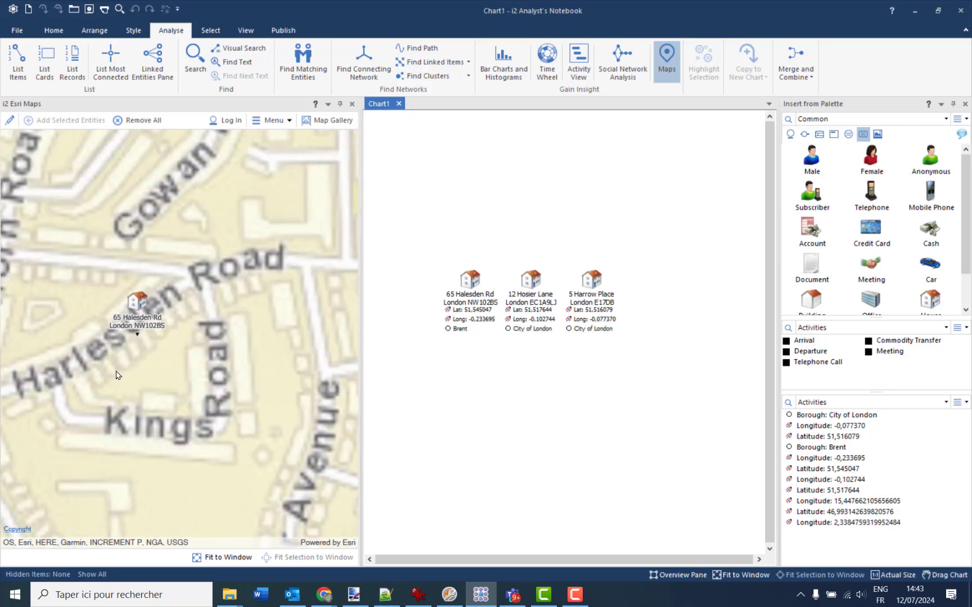
{"action": "scroll", "coordinate": [129, 295], "scroll_direction": "up", "scroll_amount": 2}
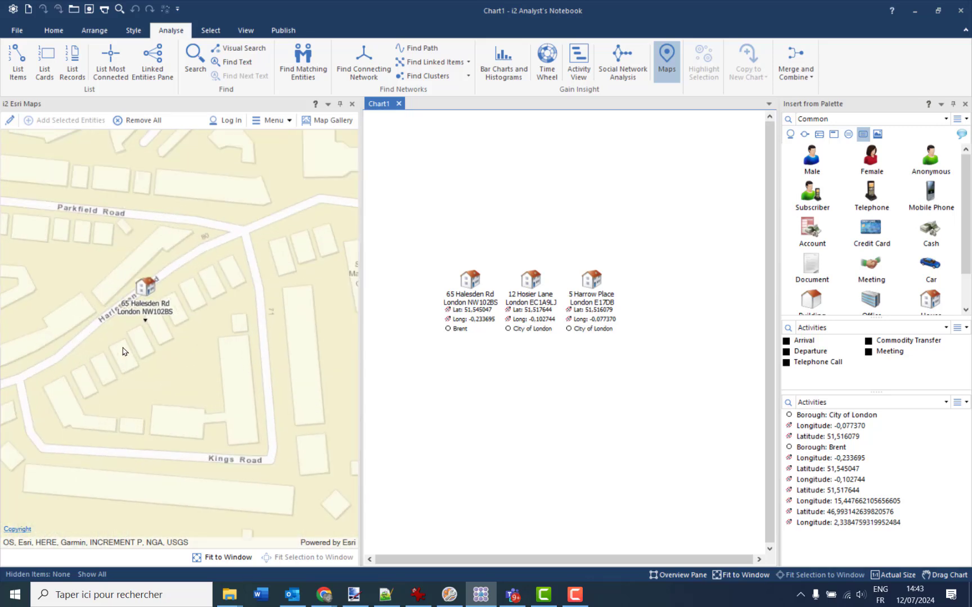
{"action": "scroll", "coordinate": [156, 304], "scroll_direction": "down", "scroll_amount": 1}
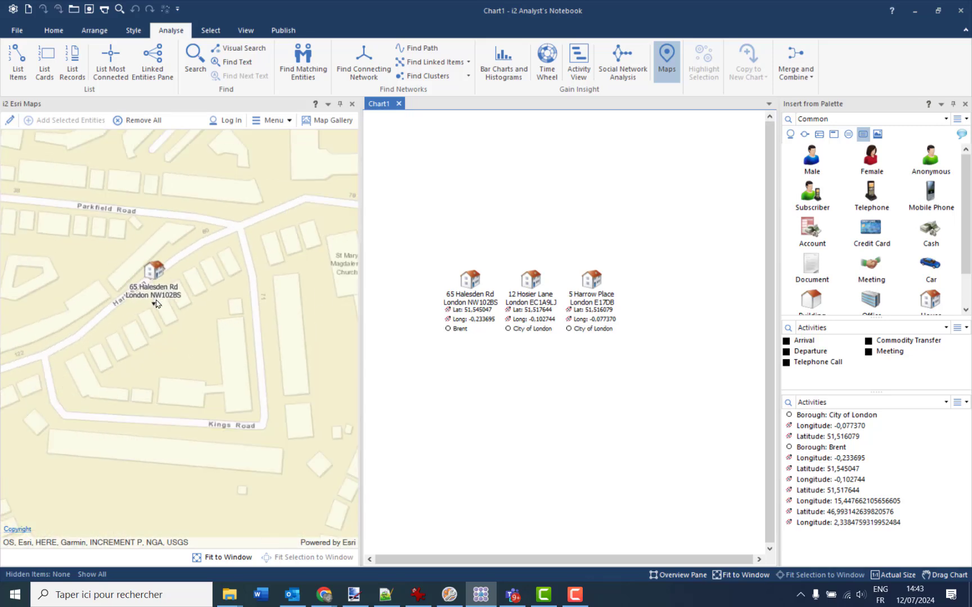
{"action": "left_click", "coordinate": [591, 279]}
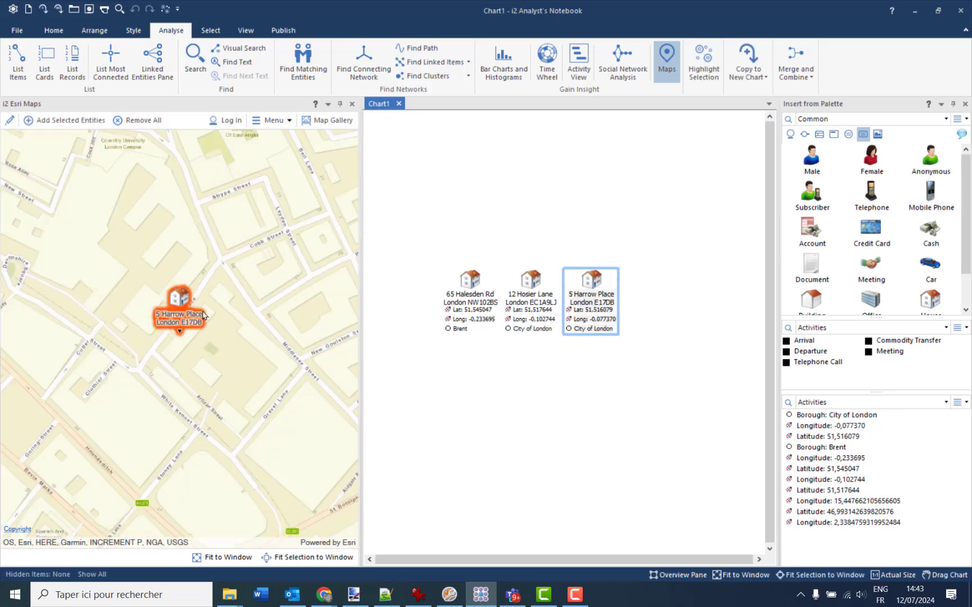
Step: Examine the selected house's exact position along its street on the map
{"action": "scroll", "coordinate": [206, 320], "scroll_direction": "up", "scroll_amount": 2}
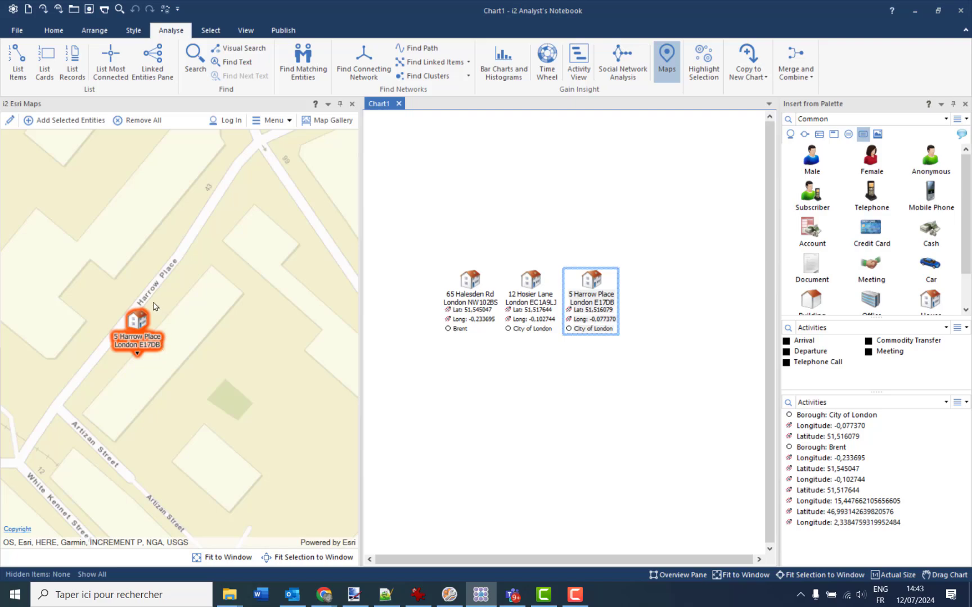
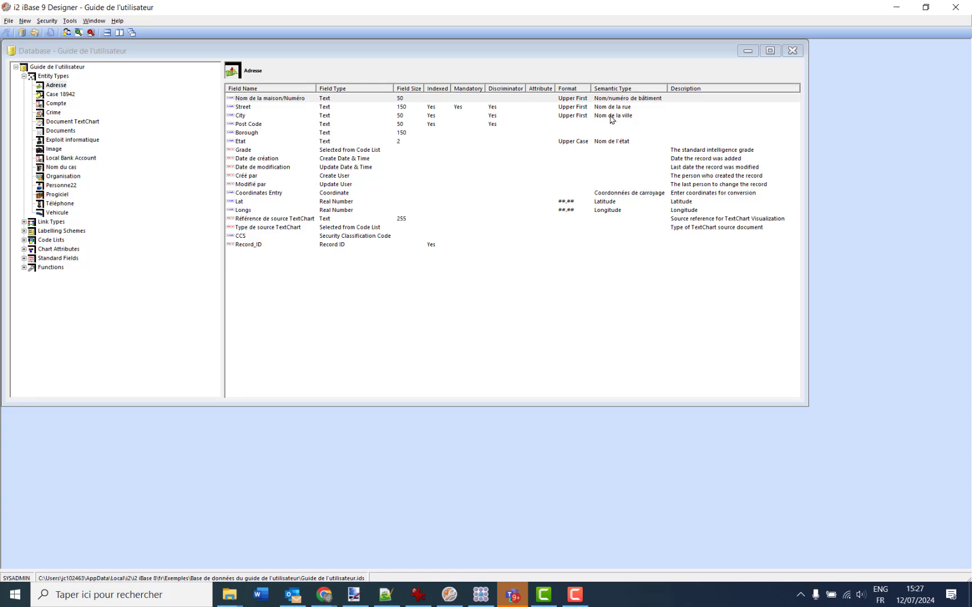
Step: Close iBase Designer and start a new iBase import specification for Adresse entities from a text file
{"action": "left_click", "coordinate": [956, 8]}
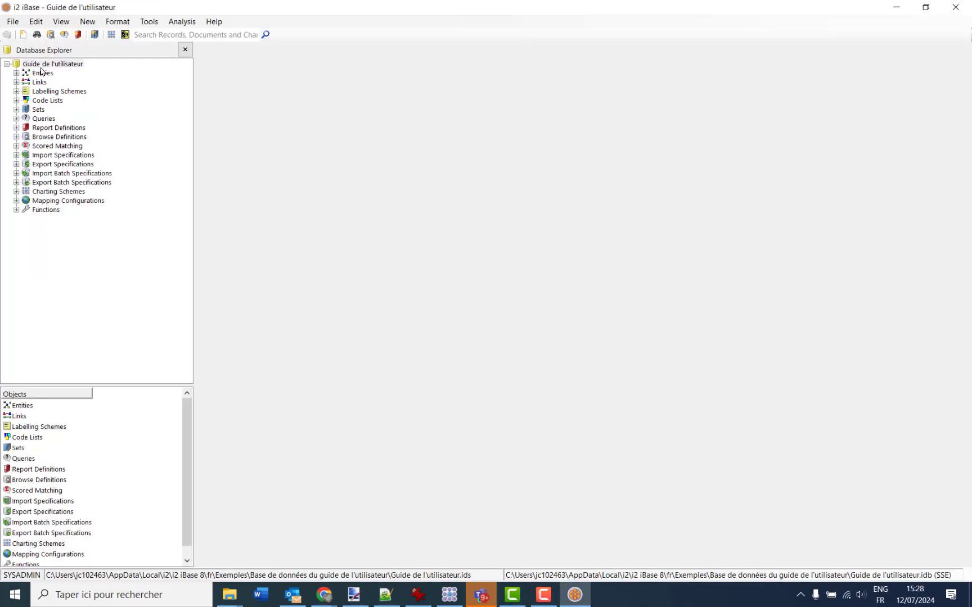
{"action": "right_click", "coordinate": [34, 155]}
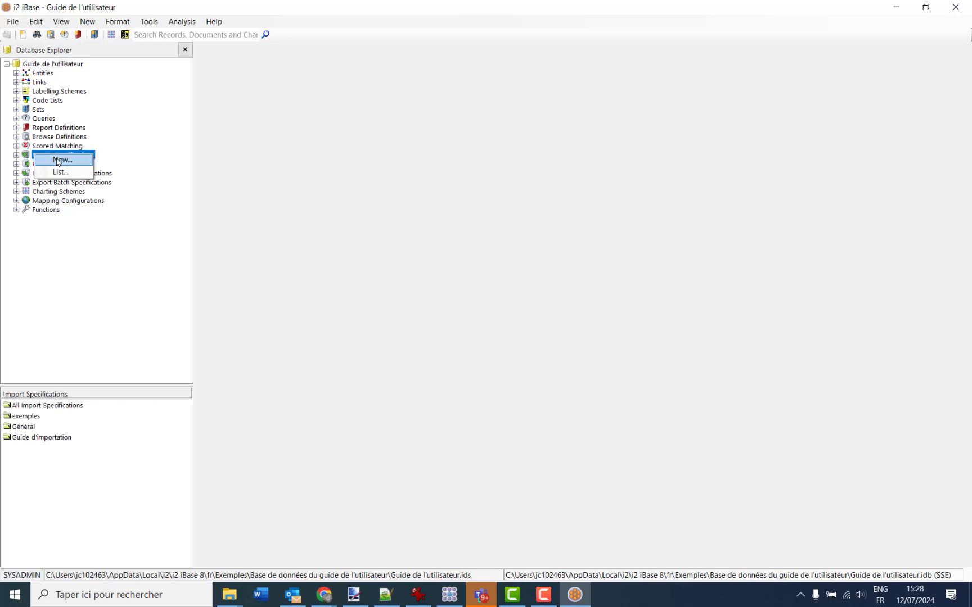
{"action": "left_click", "coordinate": [57, 159]}
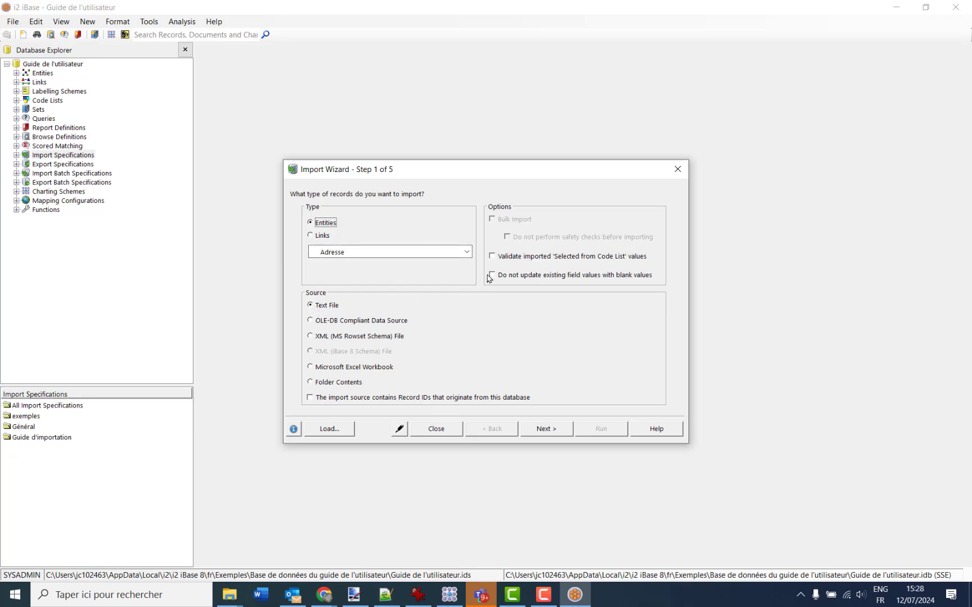
{"action": "left_click", "coordinate": [547, 429]}
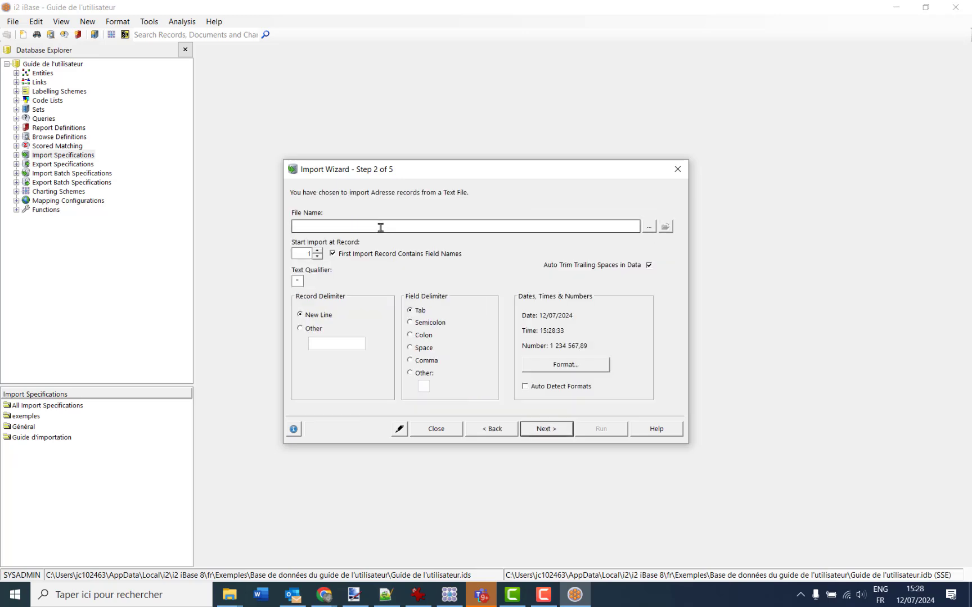
Step: Choose UK Addresses.txt from the Tests Imports folder as the tab-delimited import source and proceed to field assignment
{"action": "left_click", "coordinate": [651, 227]}
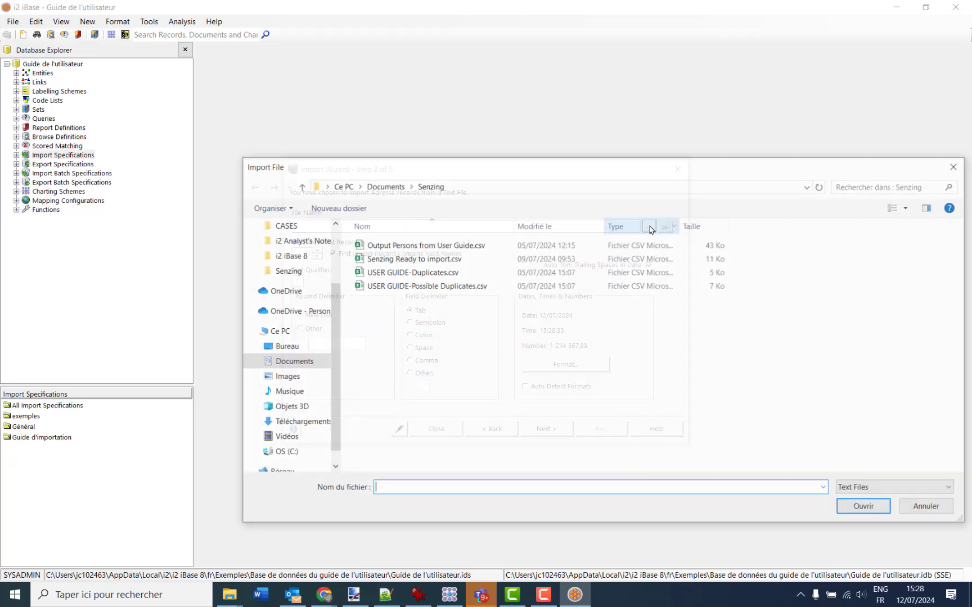
{"action": "double_click", "coordinate": [382, 300]}
{"action": "scroll", "coordinate": [393, 342], "scroll_direction": "down", "scroll_amount": 1}
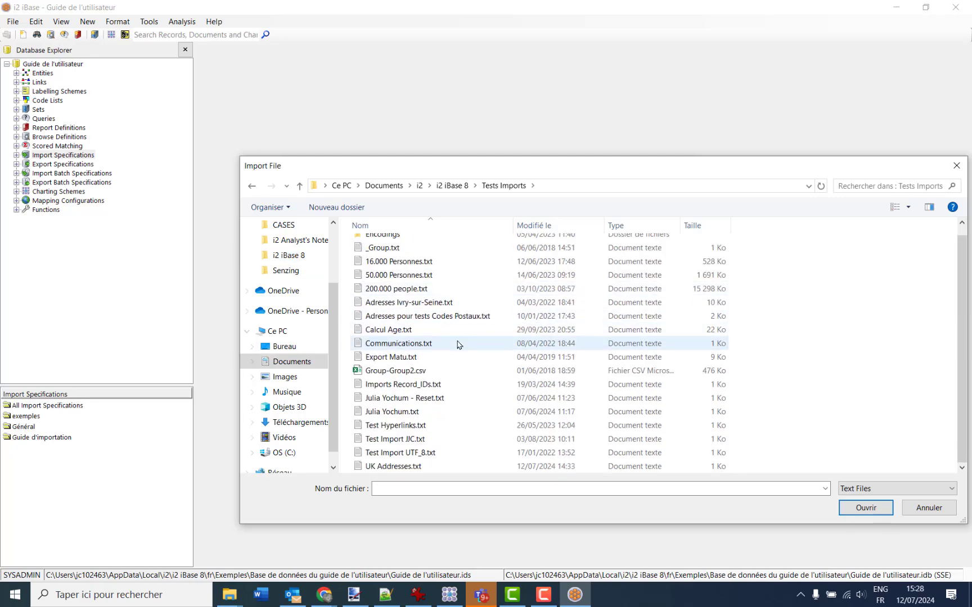
{"action": "double_click", "coordinate": [393, 467]}
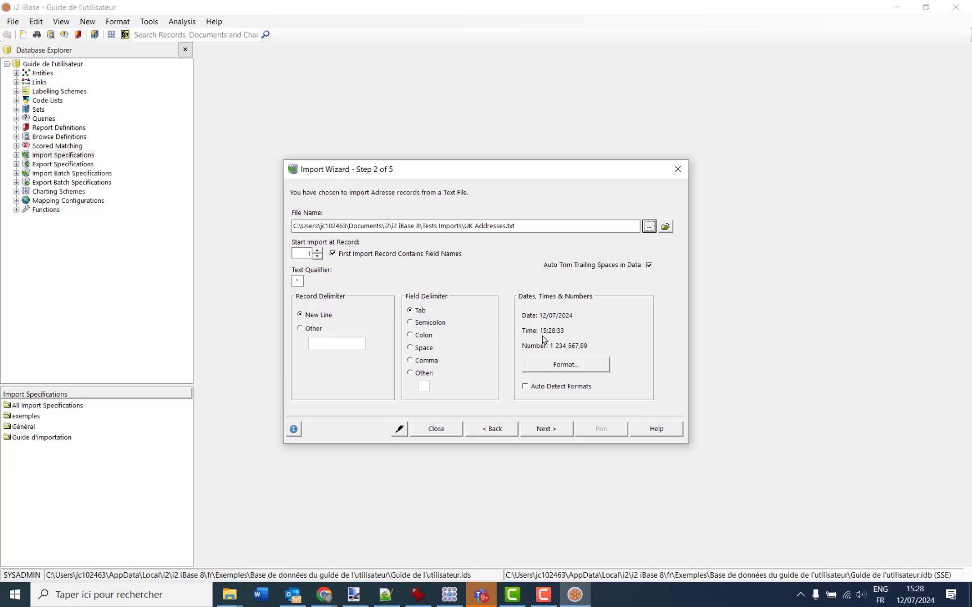
{"action": "left_click", "coordinate": [545, 431]}
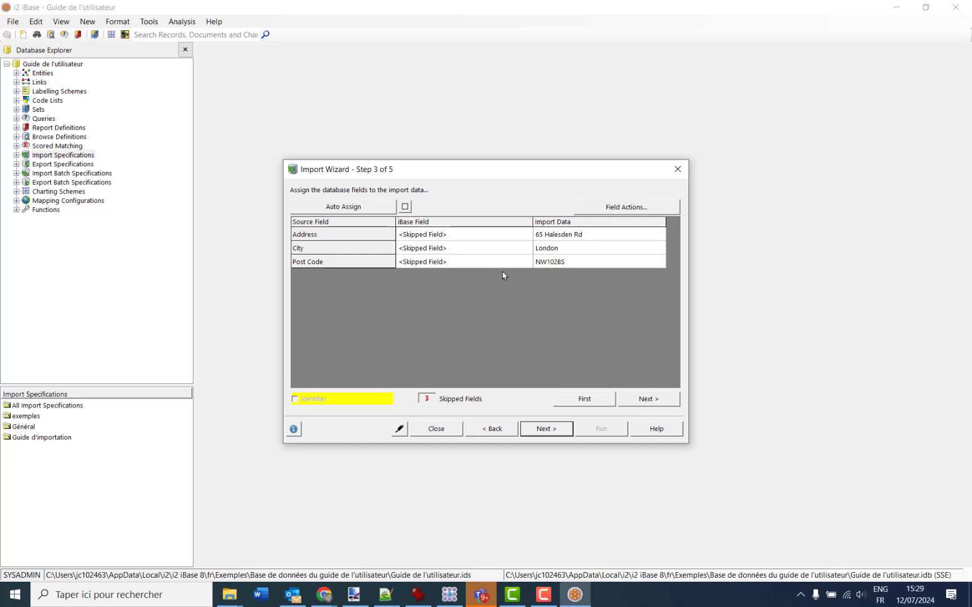
Step: Add a new import field named Latitude built from the Post Code source field using Field Actions
{"action": "left_click", "coordinate": [623, 208]}
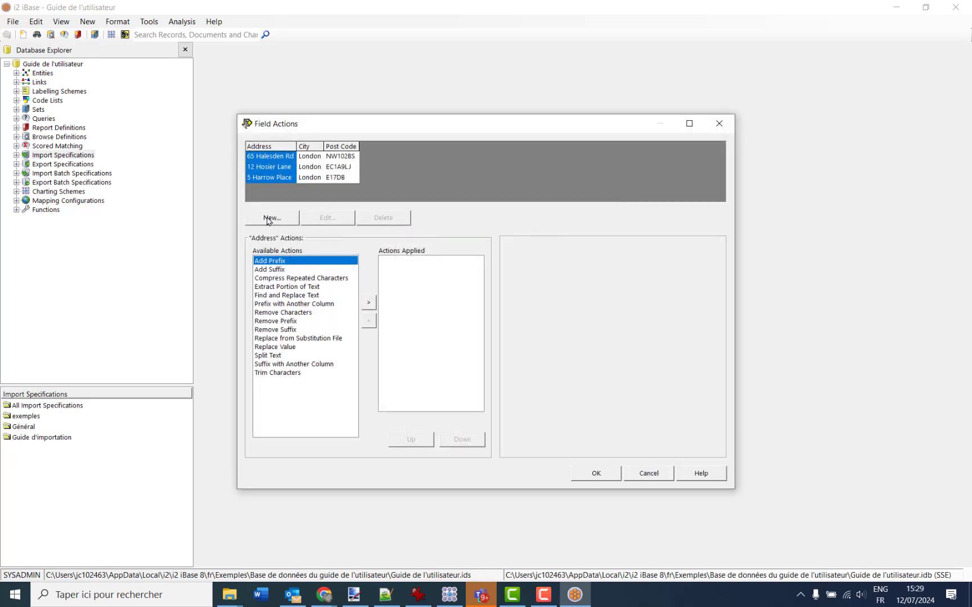
{"action": "left_click", "coordinate": [270, 218]}
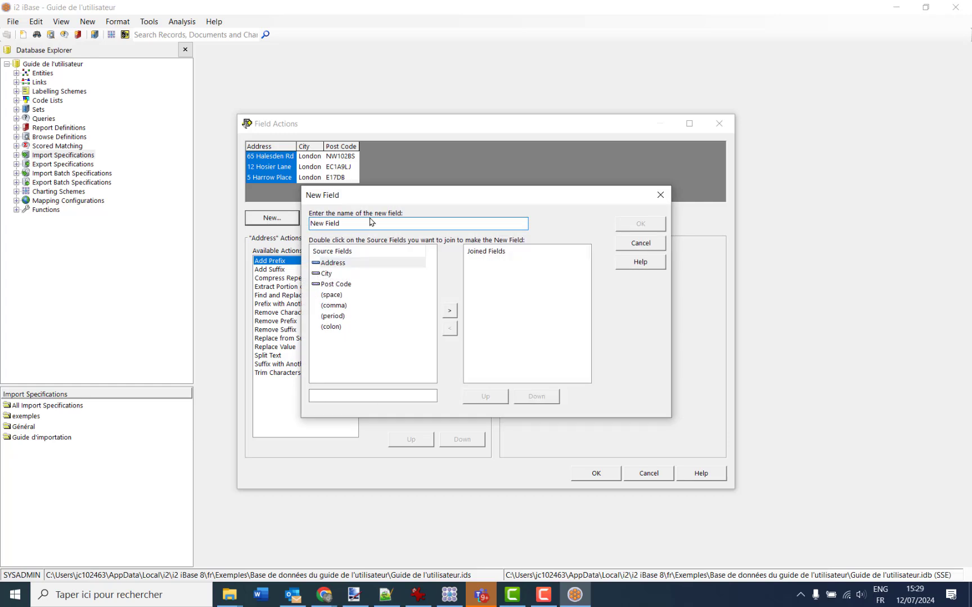
{"action": "type", "text": "Latitude"}
{"action": "double_click", "coordinate": [331, 286]}
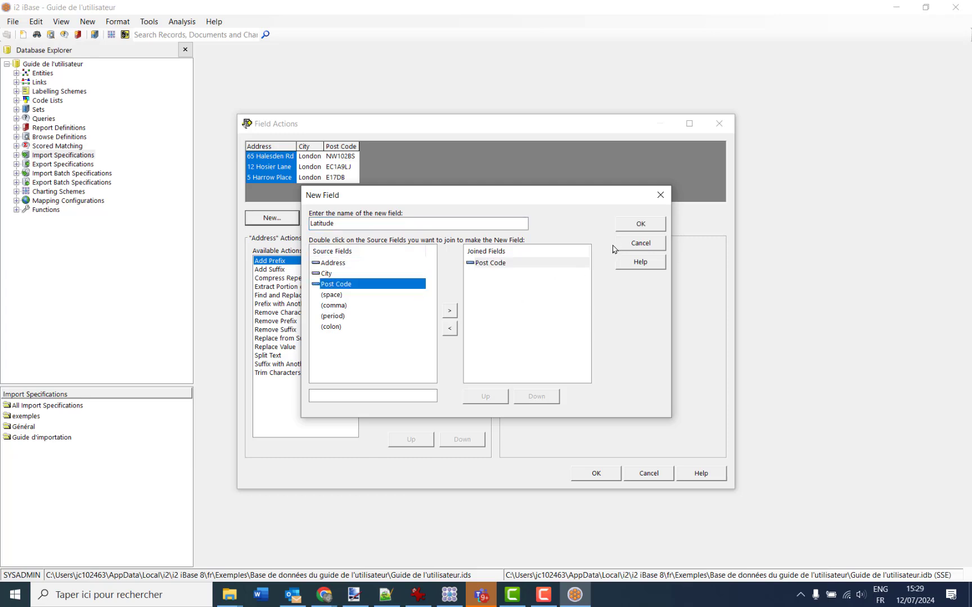
{"action": "left_click", "coordinate": [641, 225]}
Step: Add a new import field named Longitude built from the Post Code source field
{"action": "left_click", "coordinate": [280, 220]}
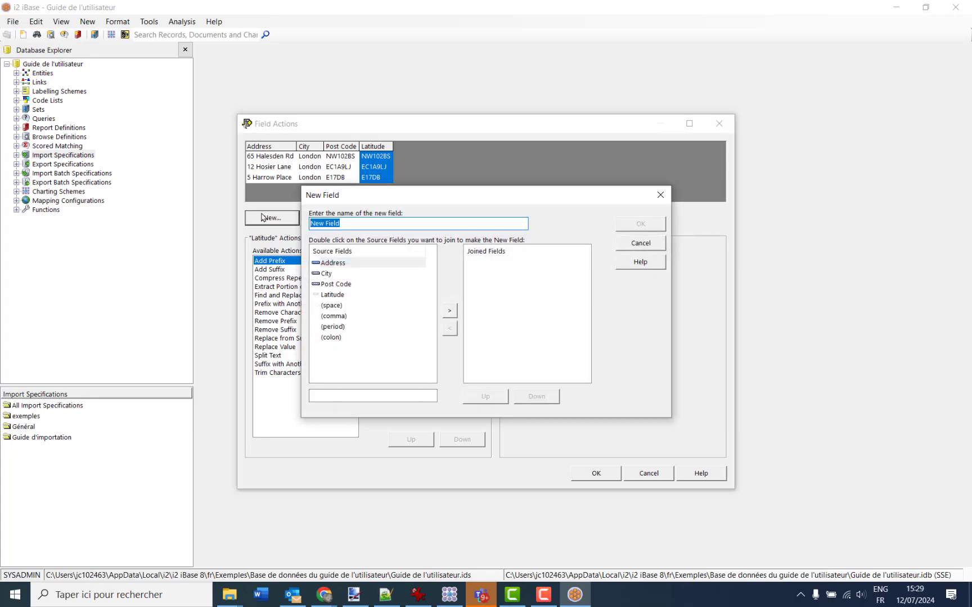
{"action": "type", "text": "Longitude"}
{"action": "double_click", "coordinate": [329, 286]}
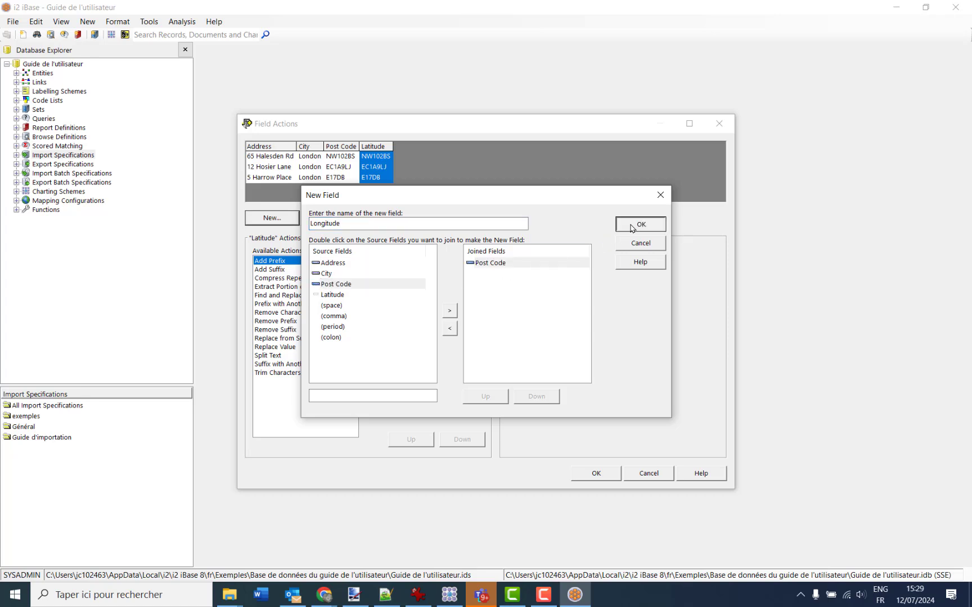
{"action": "left_click", "coordinate": [632, 227]}
Step: Add a new import field named Borough built from the Post Code source field
{"action": "left_click", "coordinate": [274, 220]}
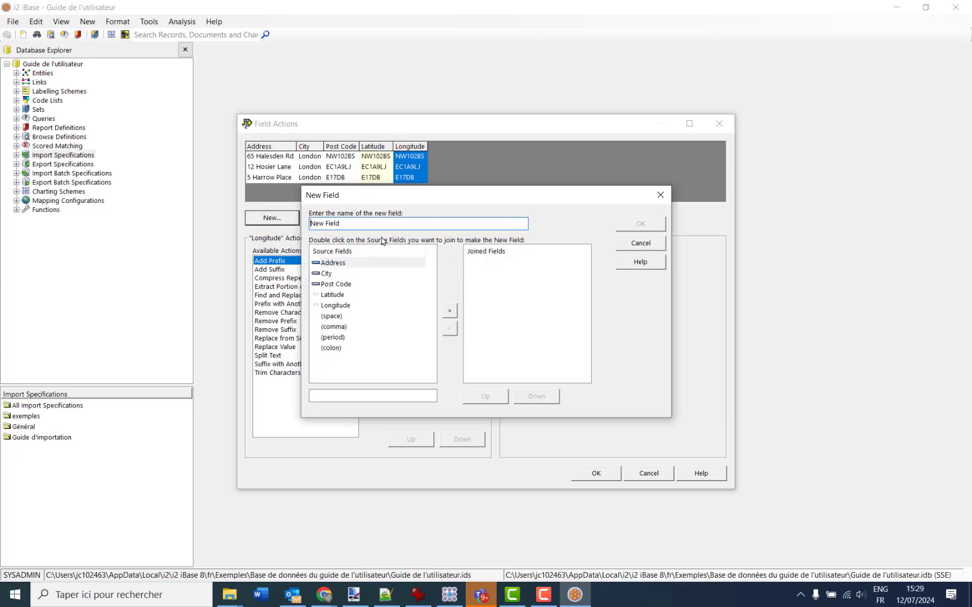
{"action": "type", "text": "B"}
{"action": "key", "text": "Delete"}
{"action": "type", "text": "rough"}
{"action": "double_click", "coordinate": [329, 285]}
{"action": "left_click", "coordinate": [636, 225]}
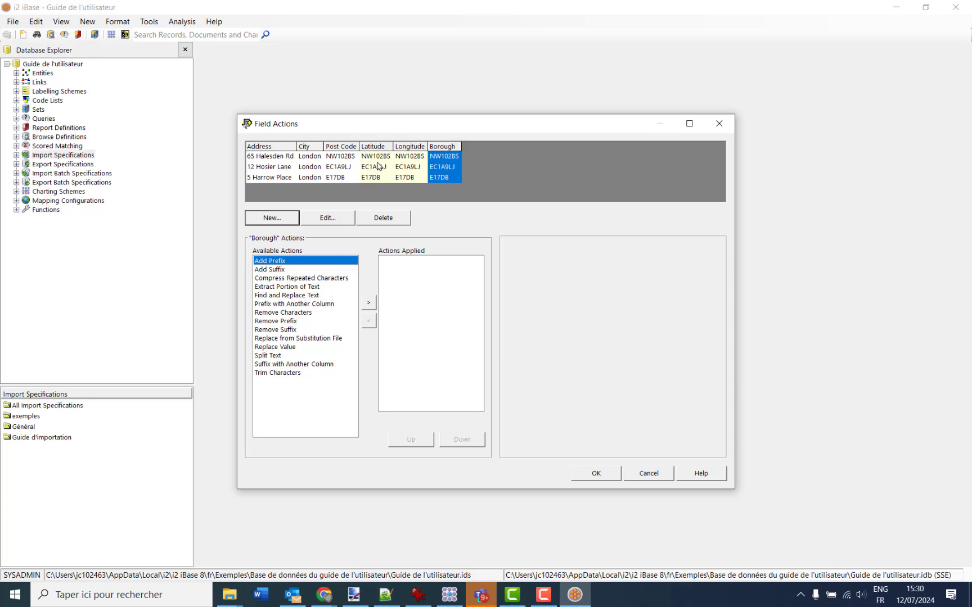
Step: Apply Replace from Substitution File to the Latitude column using London Post Codes Latitude.txt from the i2 iBase 8 folder
{"action": "left_click", "coordinate": [377, 147]}
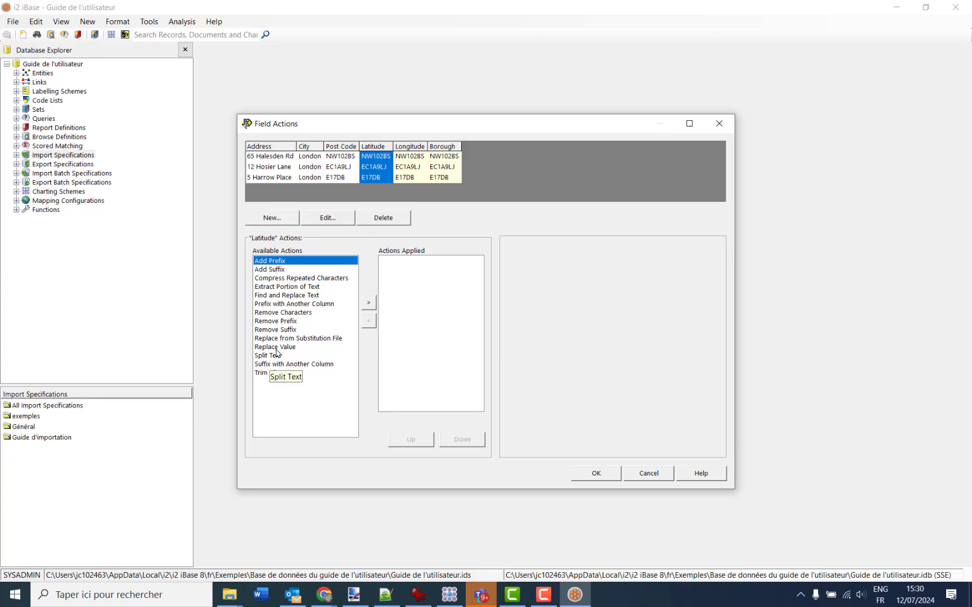
{"action": "double_click", "coordinate": [302, 339]}
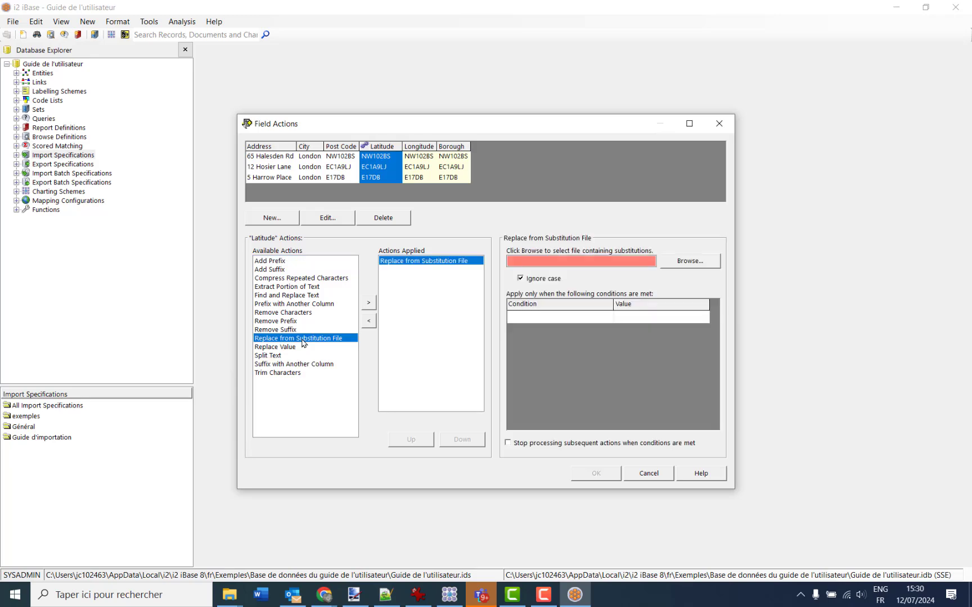
{"action": "left_click", "coordinate": [691, 262]}
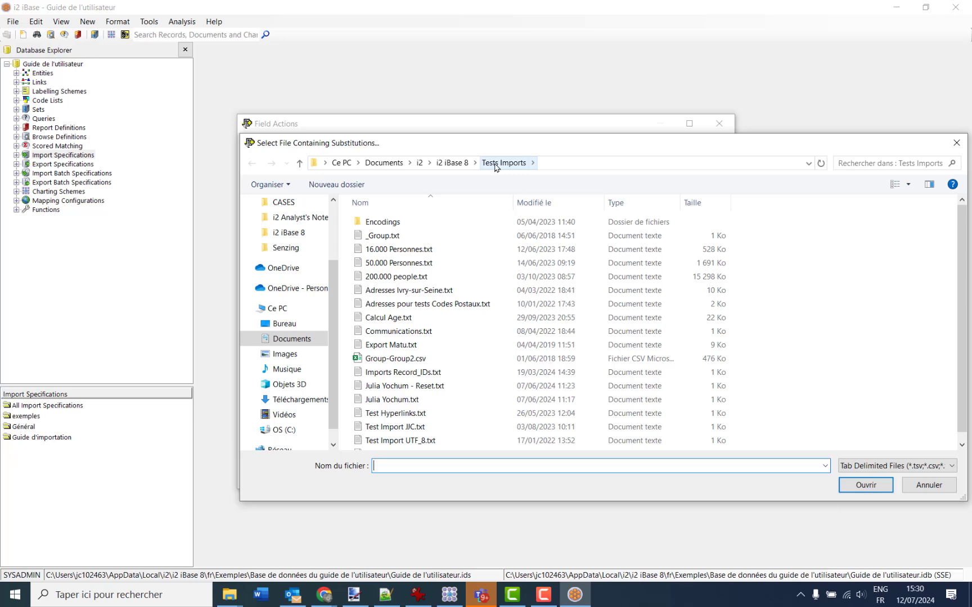
{"action": "left_click", "coordinate": [456, 163]}
{"action": "scroll", "coordinate": [482, 337], "scroll_direction": "down", "scroll_amount": 5}
{"action": "scroll", "coordinate": [482, 345], "scroll_direction": "down", "scroll_amount": 8}
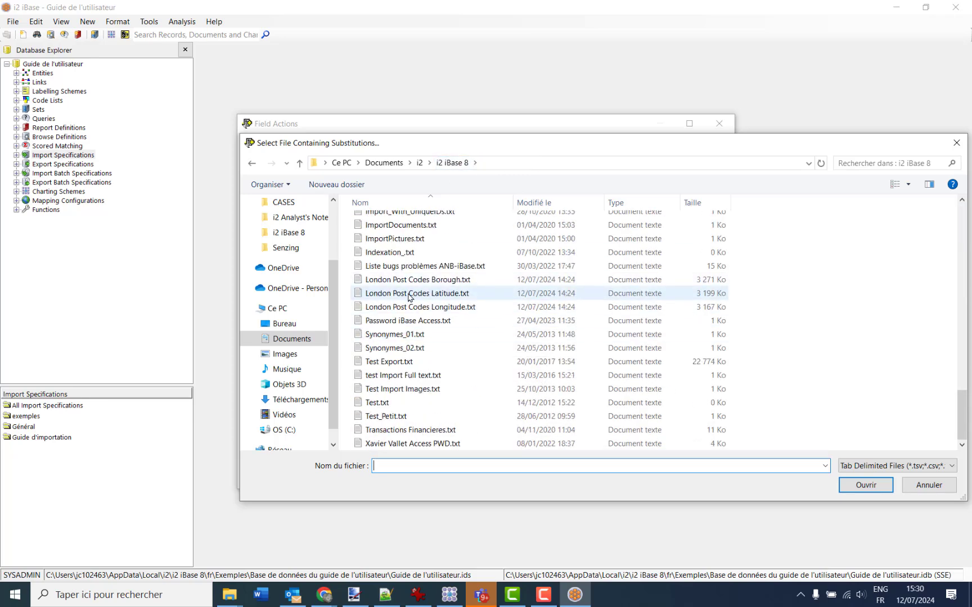
{"action": "double_click", "coordinate": [412, 293]}
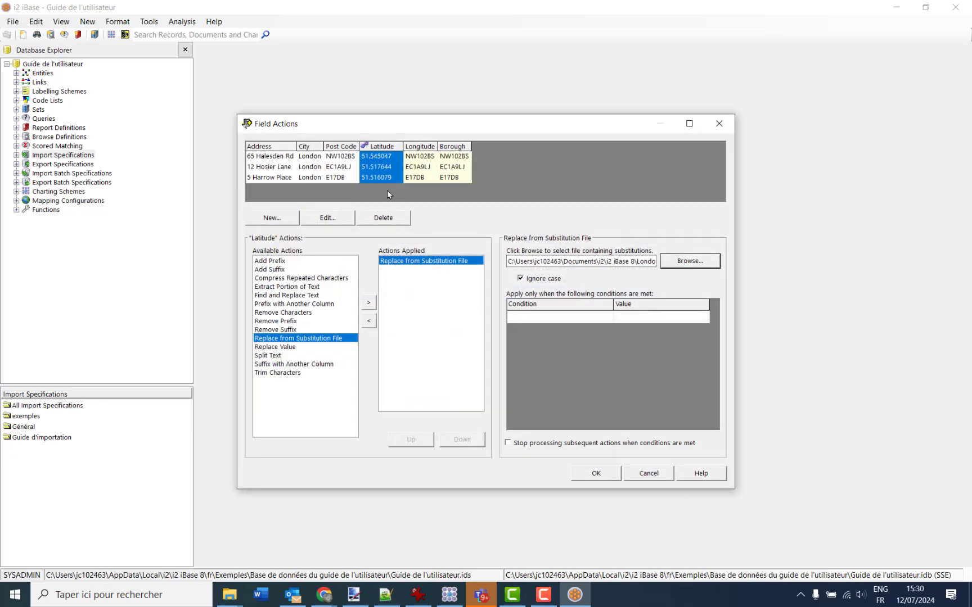
Step: Apply Replace from Substitution File to the Longitude column using London Post Codes Longitude.txt
{"action": "left_click", "coordinate": [423, 148]}
{"action": "double_click", "coordinate": [279, 338]}
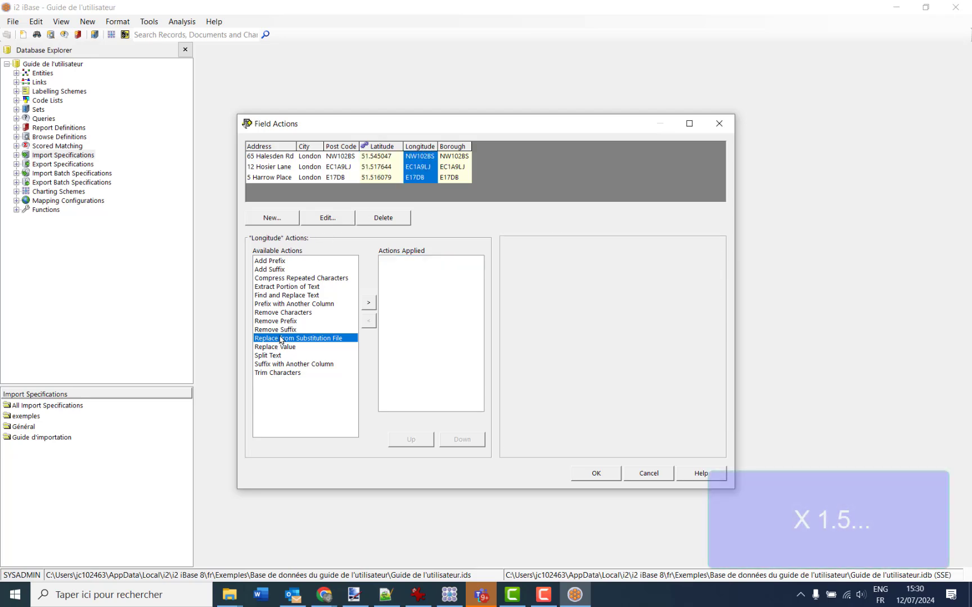
{"action": "left_click", "coordinate": [690, 261]}
{"action": "scroll", "coordinate": [467, 336], "scroll_direction": "down", "scroll_amount": 10}
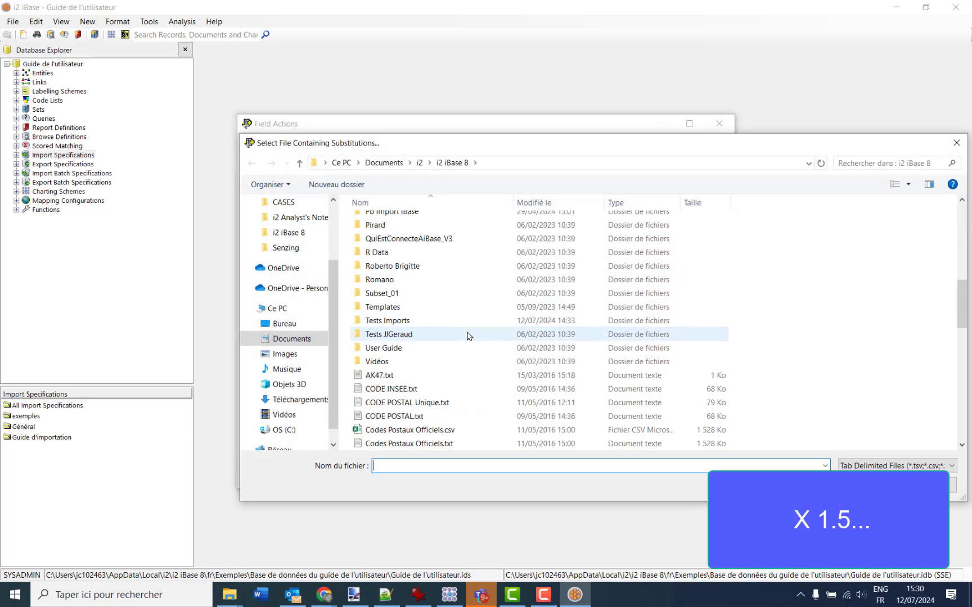
{"action": "scroll", "coordinate": [450, 388], "scroll_direction": "down", "scroll_amount": 6}
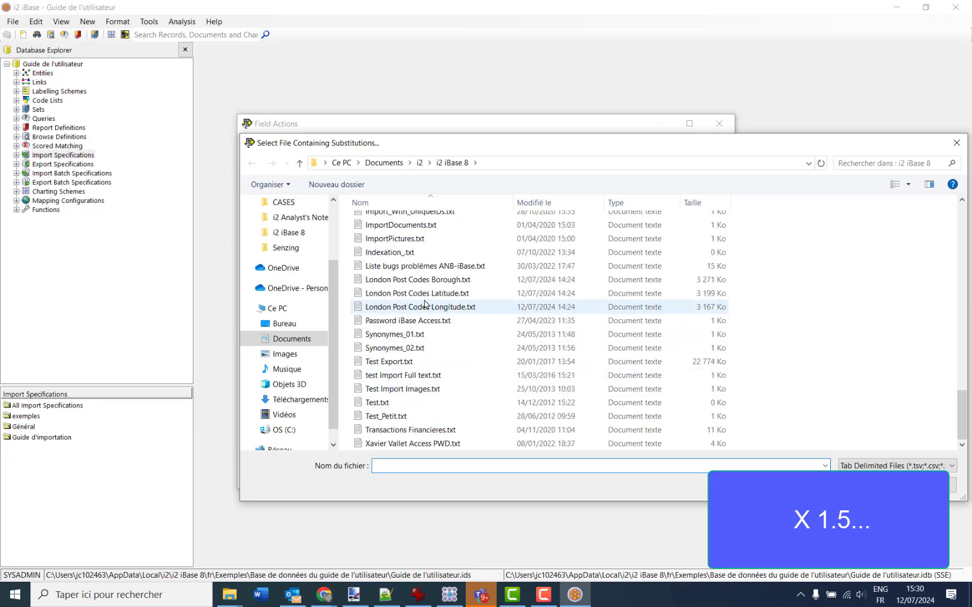
{"action": "double_click", "coordinate": [425, 307]}
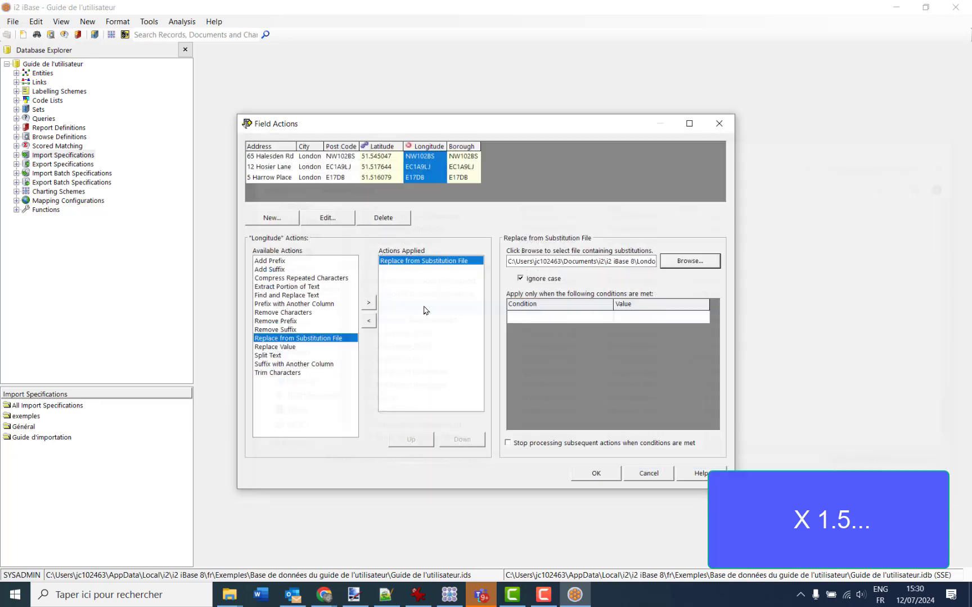
Step: Widen the Borough column and apply Replace from Substitution File to it using London Post Codes Borough.txt
{"action": "left_click_drag", "start_coordinate": [481, 149], "coordinate": [490, 149]}
{"action": "left_click", "coordinate": [470, 148]}
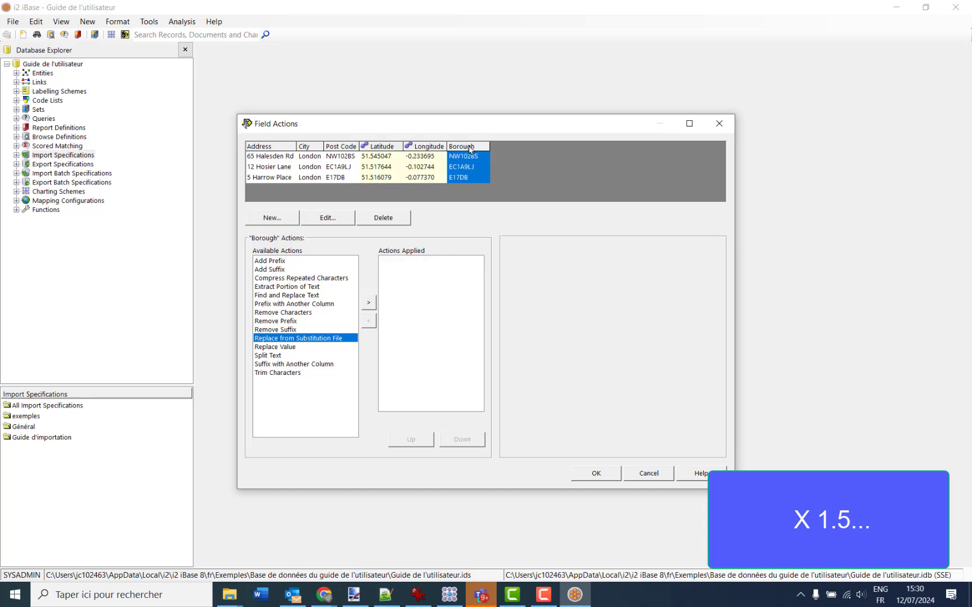
{"action": "double_click", "coordinate": [303, 339]}
{"action": "left_click", "coordinate": [686, 259]}
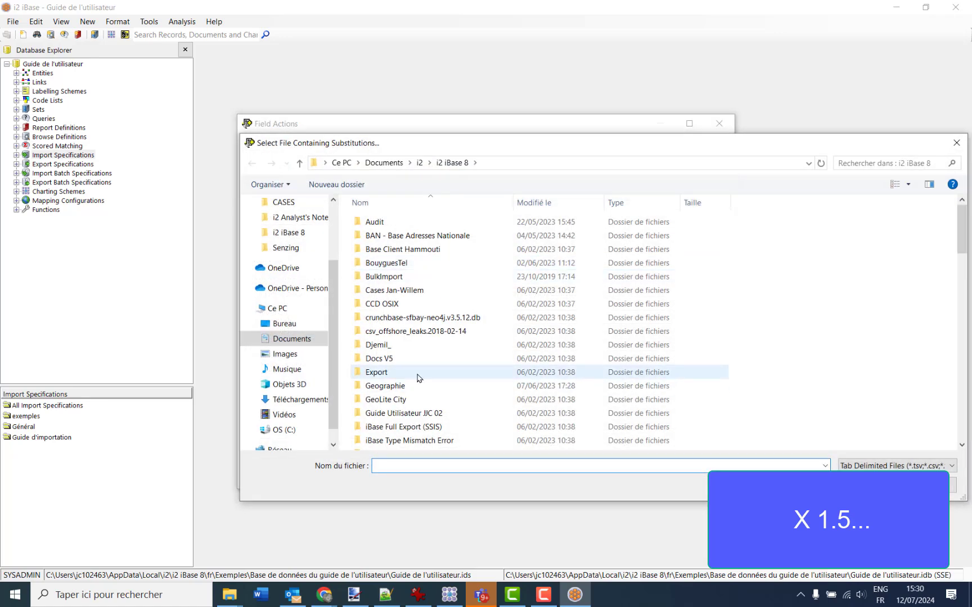
{"action": "scroll", "coordinate": [419, 377], "scroll_direction": "down", "scroll_amount": 15}
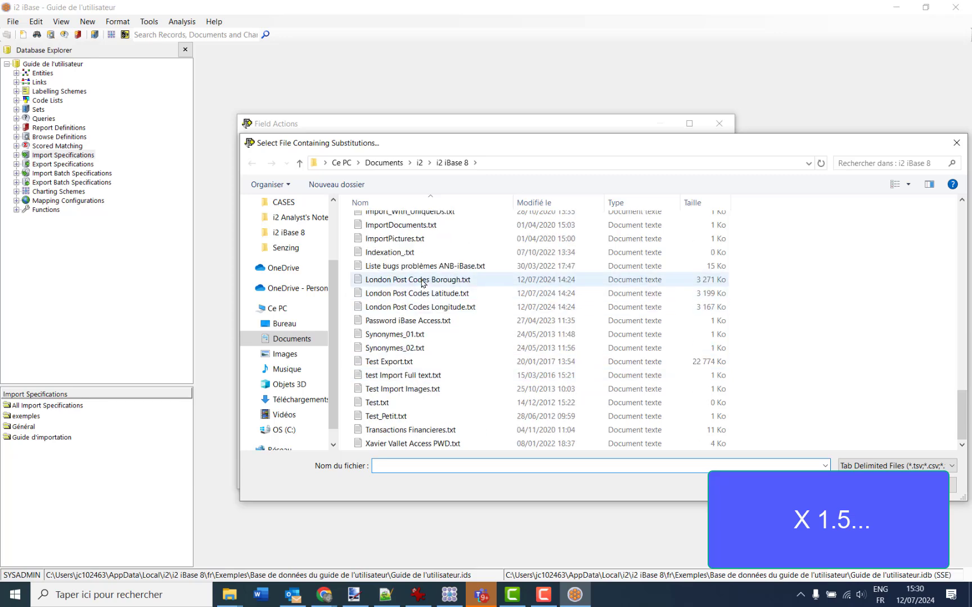
{"action": "double_click", "coordinate": [403, 280]}
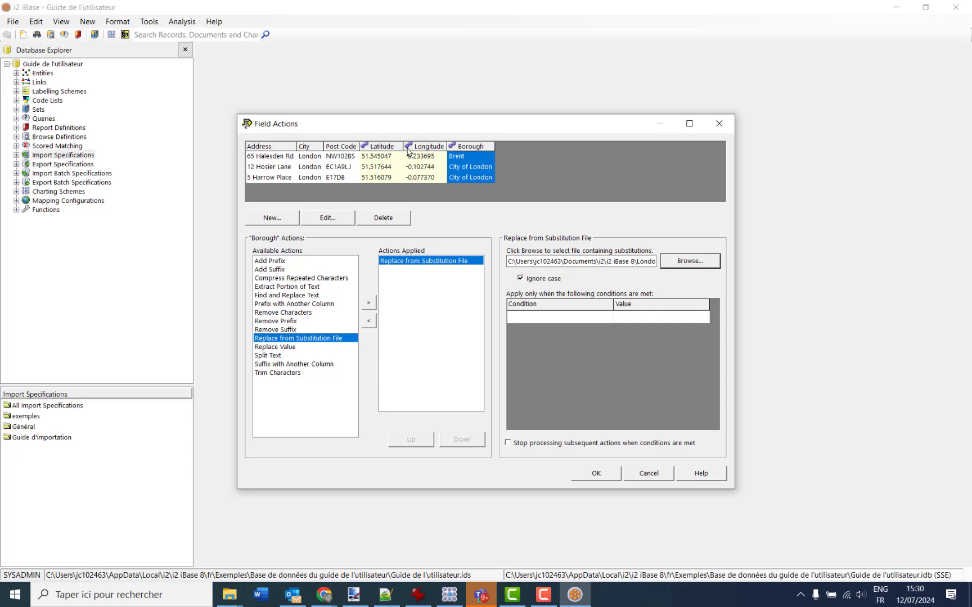
Step: Add a Find and Replace Text action to the Latitude column that replaces "." with ","
{"action": "left_click", "coordinate": [379, 148]}
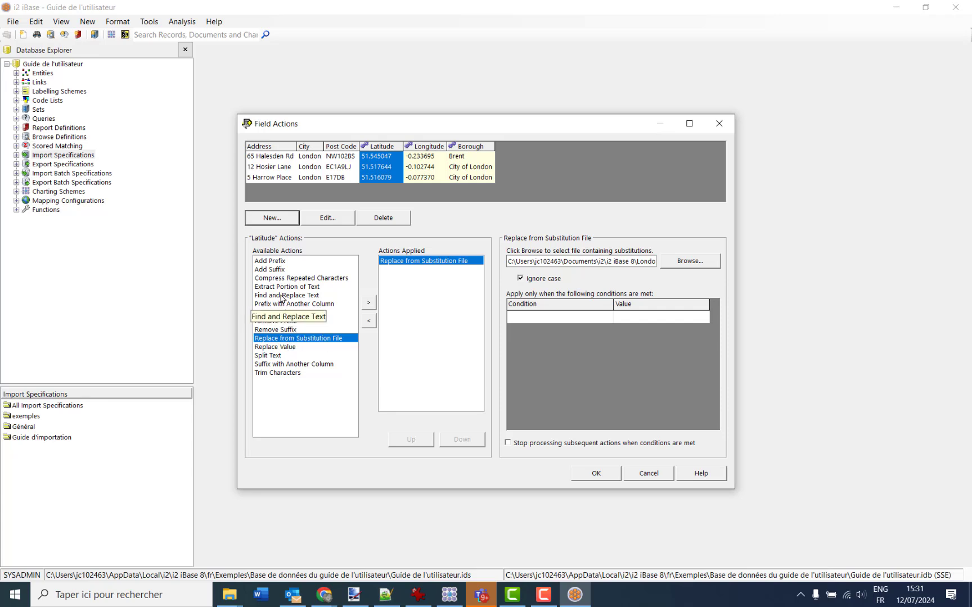
{"action": "left_click", "coordinate": [286, 297]}
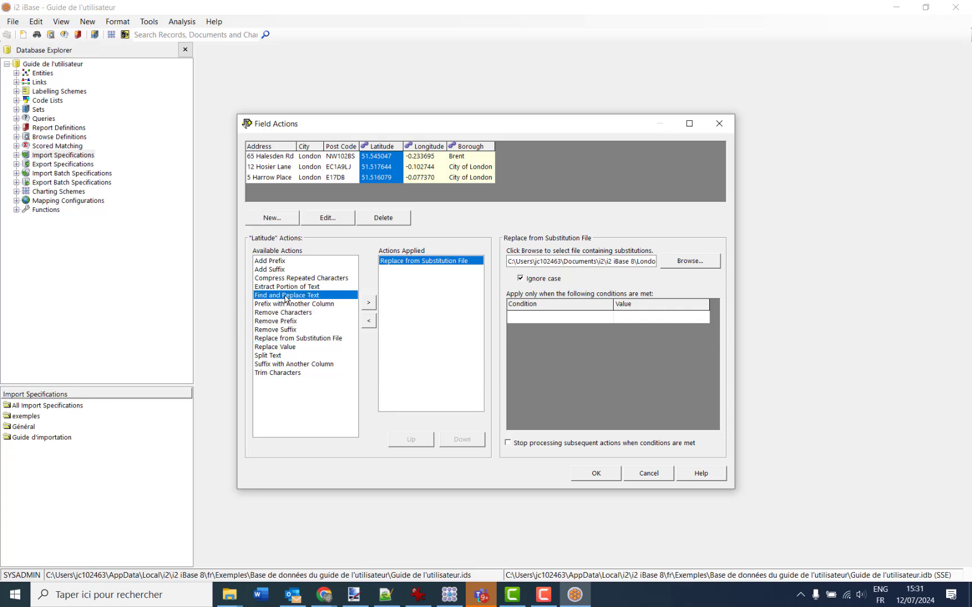
{"action": "double_click", "coordinate": [286, 296]}
{"action": "left_click", "coordinate": [523, 261]}
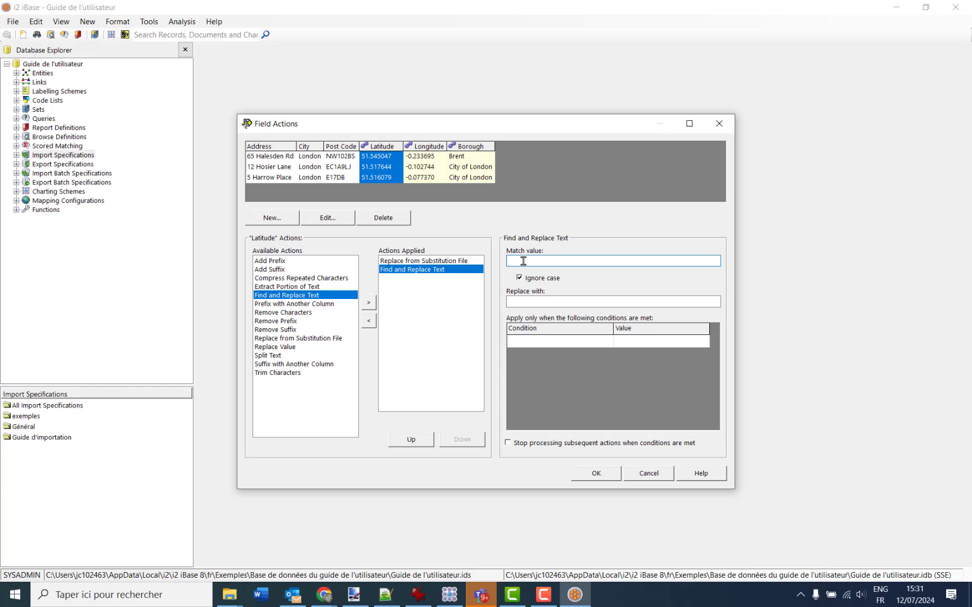
{"action": "type", "text": "."}
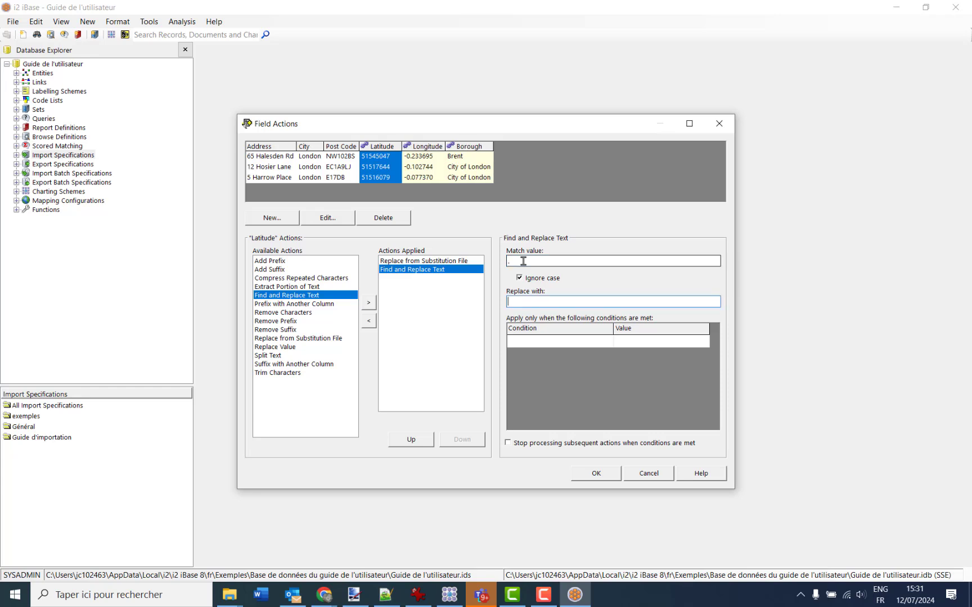
{"action": "type", "text": ","}
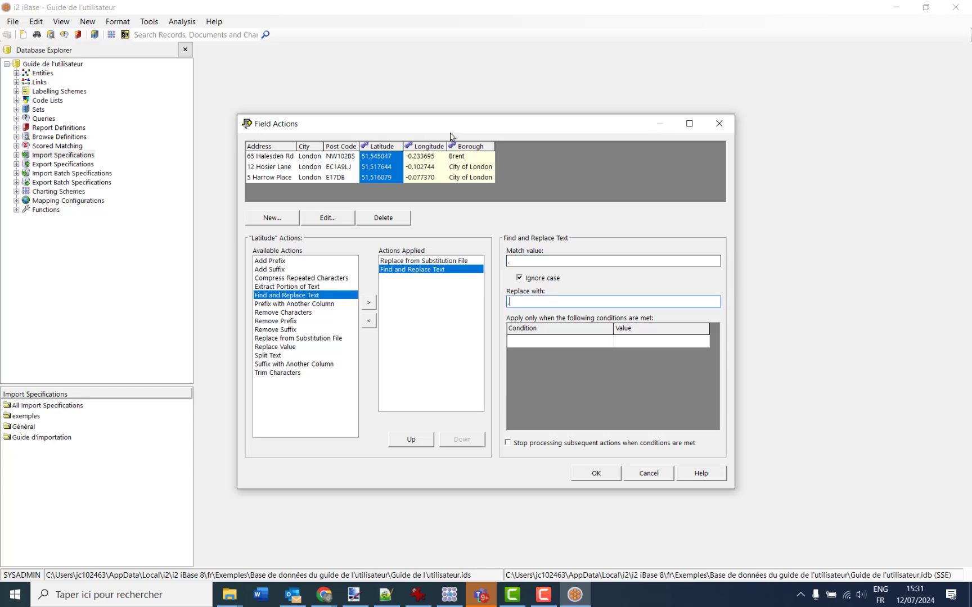
Step: Add a Find and Replace Text action to the Longitude column that replaces "." with "," and accept the field actions
{"action": "left_click", "coordinate": [431, 147]}
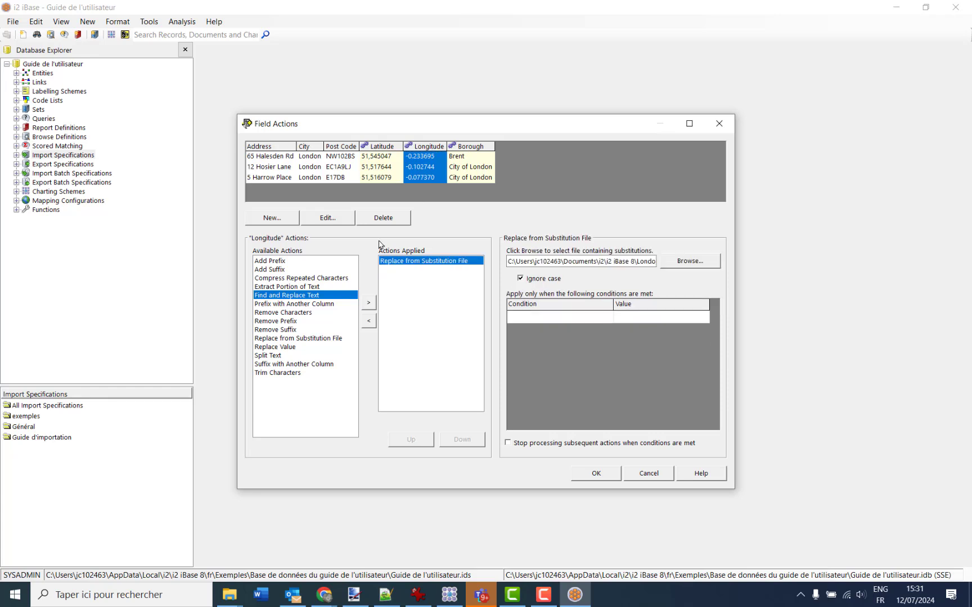
{"action": "double_click", "coordinate": [293, 297]}
{"action": "left_click", "coordinate": [540, 259]}
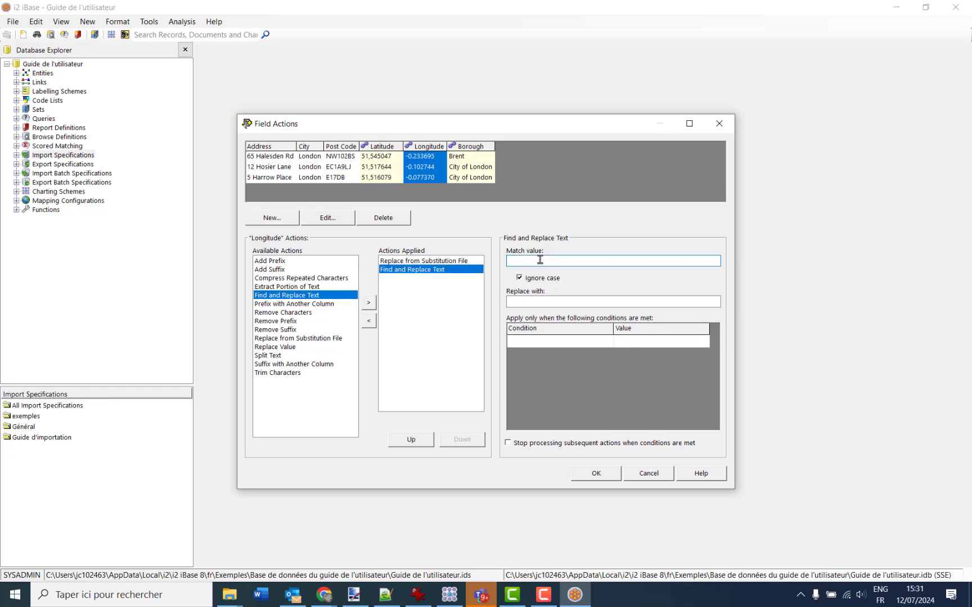
{"action": "key", "text": "Tab"}
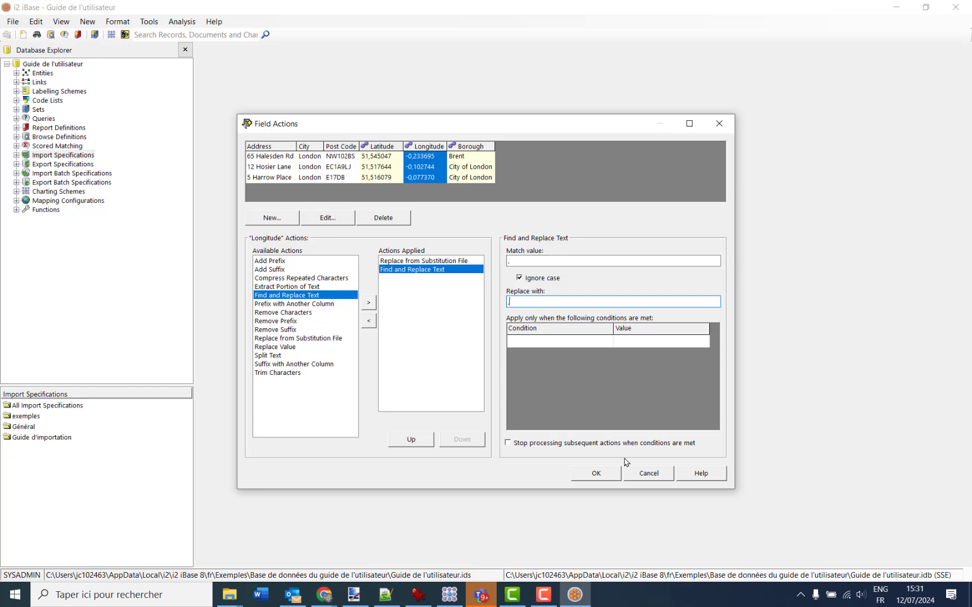
{"action": "left_click", "coordinate": [600, 474]}
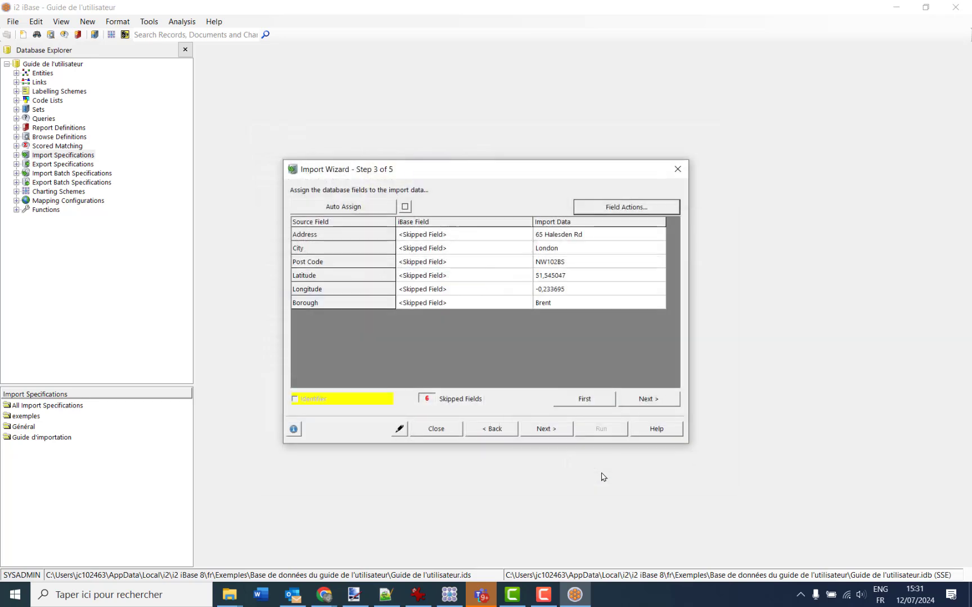
Step: Auto-assign the import fields, and manually map Address to Street and Longitude to Longs
{"action": "left_click", "coordinate": [344, 207]}
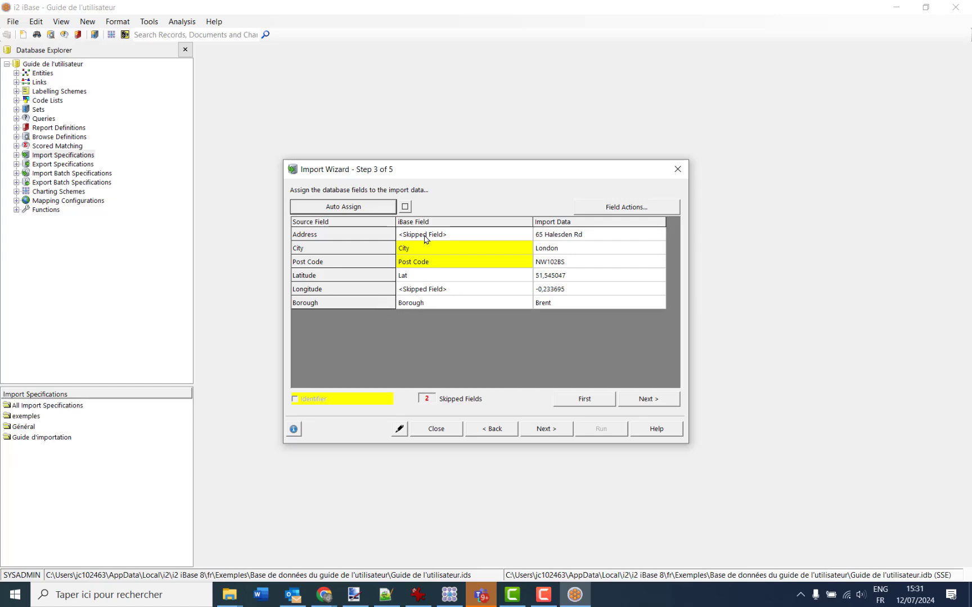
{"action": "left_click", "coordinate": [478, 235]}
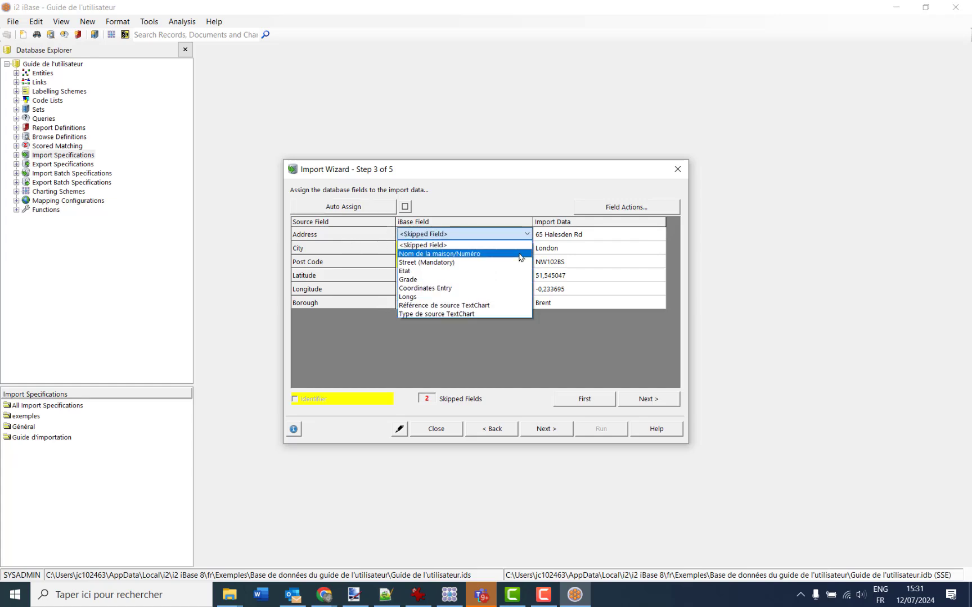
{"action": "left_click", "coordinate": [427, 264]}
{"action": "left_click", "coordinate": [451, 292]}
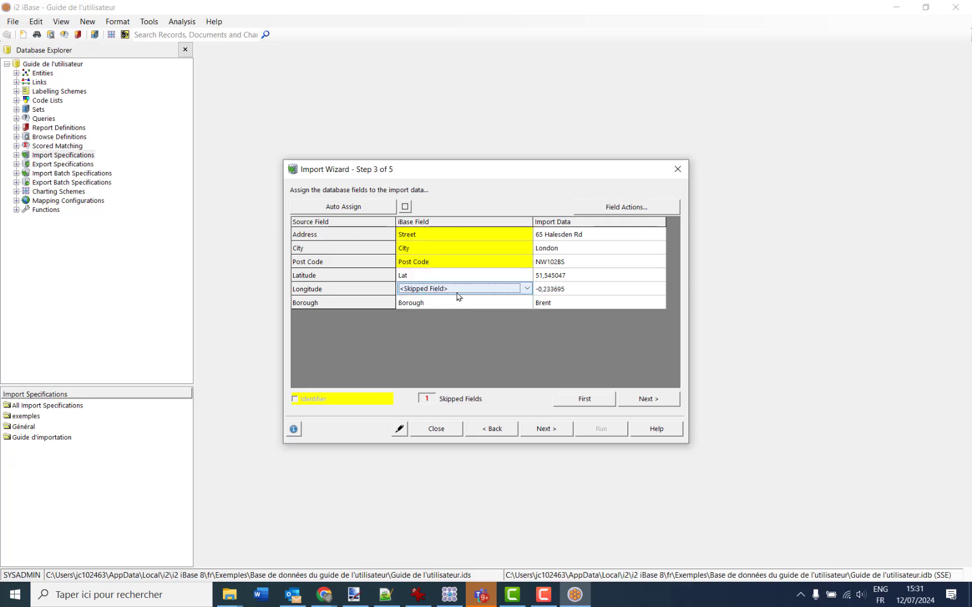
{"action": "left_click", "coordinate": [527, 289]}
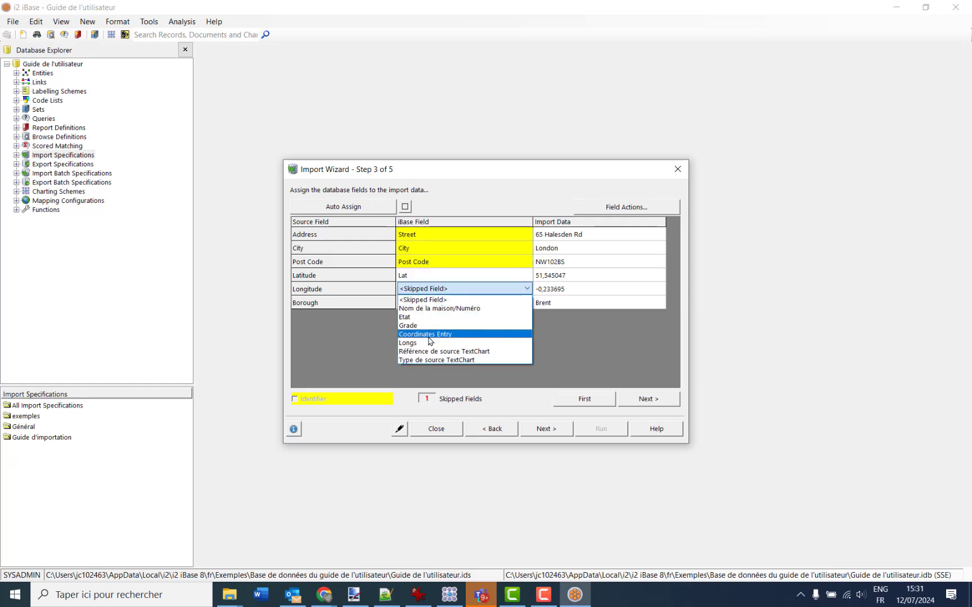
{"action": "left_click", "coordinate": [419, 343]}
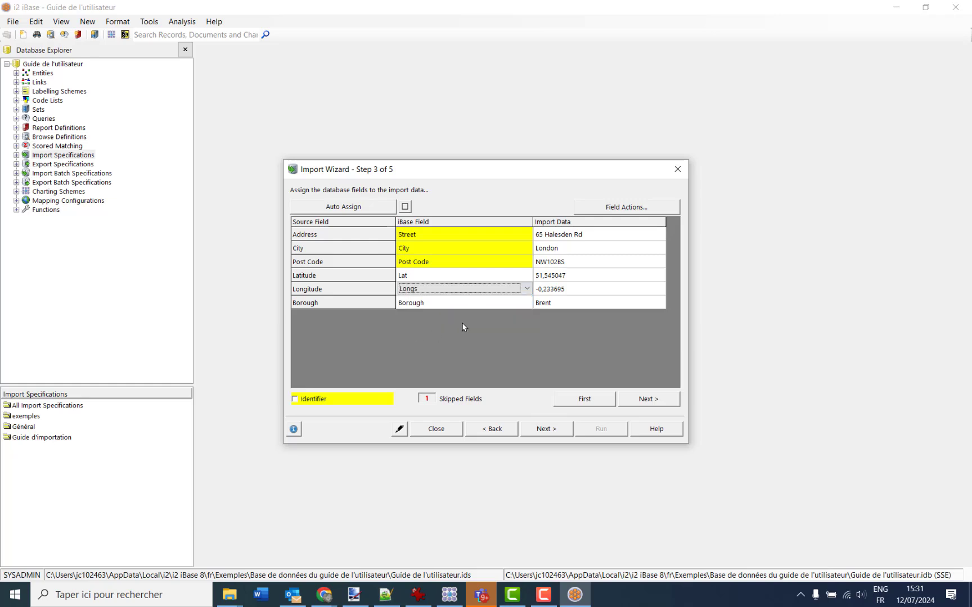
{"action": "left_click", "coordinate": [586, 336]}
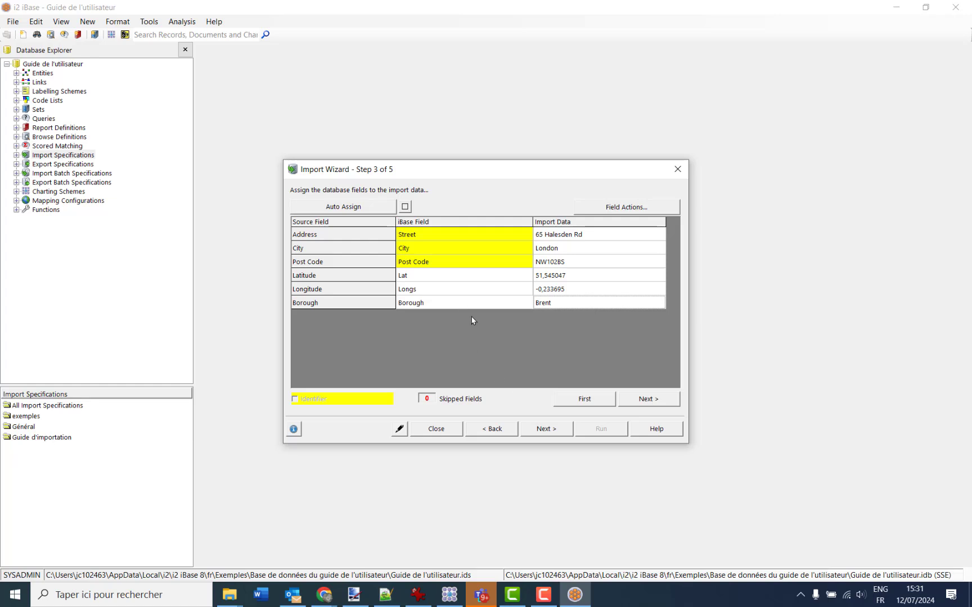
Step: Enable checking for matching entities using identifiers, keeping Don't update it for matches and Create it for records not found
{"action": "left_click", "coordinate": [549, 431]}
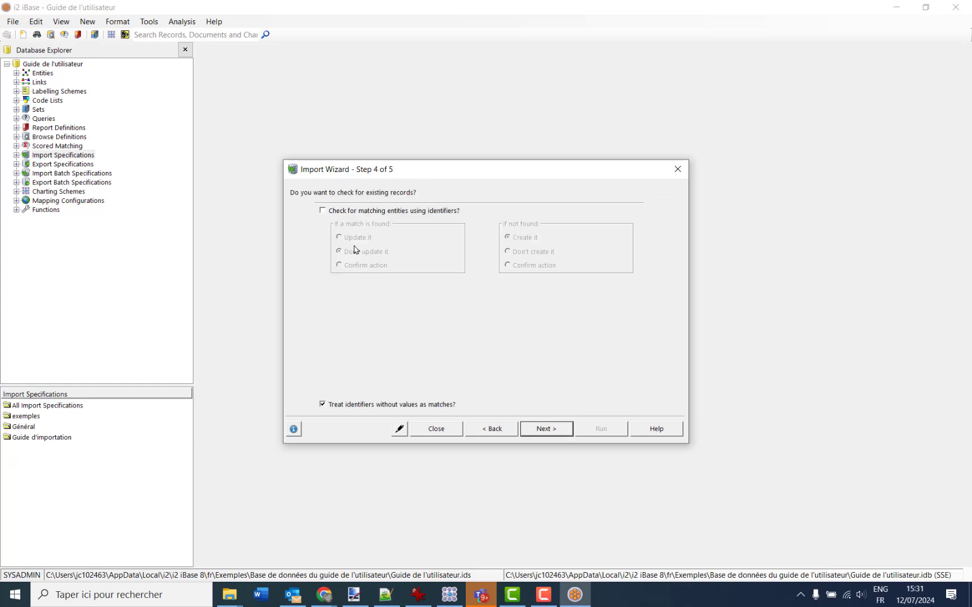
{"action": "left_click", "coordinate": [323, 211]}
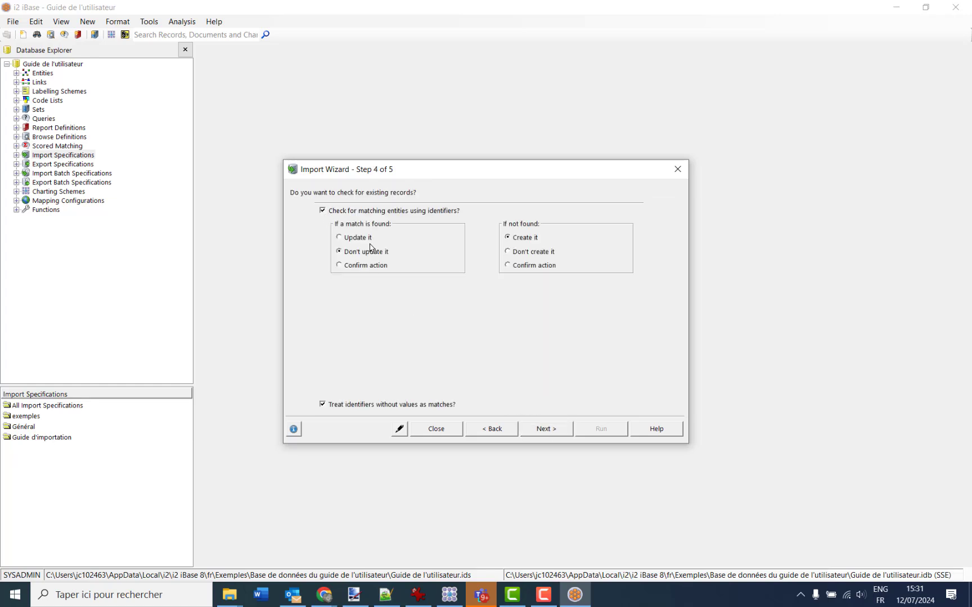
{"action": "left_click", "coordinate": [544, 430]}
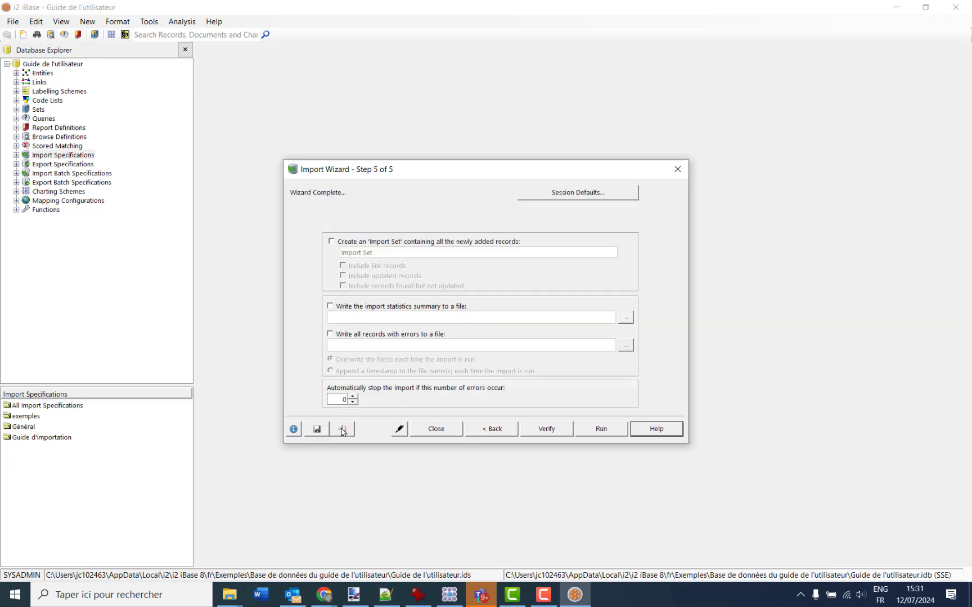
Step: Save the import specification as London Addresses Post Codes with public access and the default category
{"action": "left_click", "coordinate": [318, 430]}
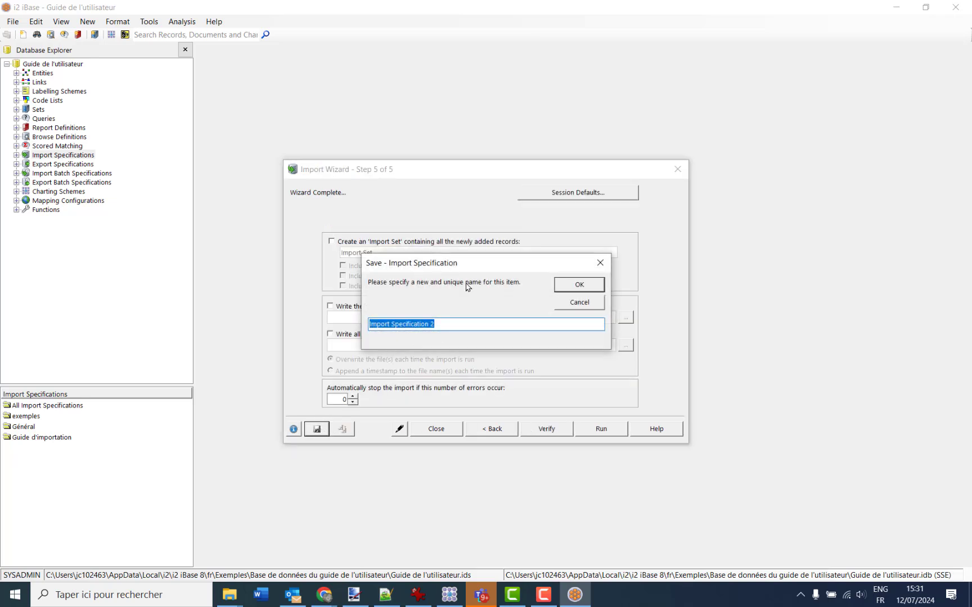
{"action": "type", "text": "London Addresses Post Codes"}
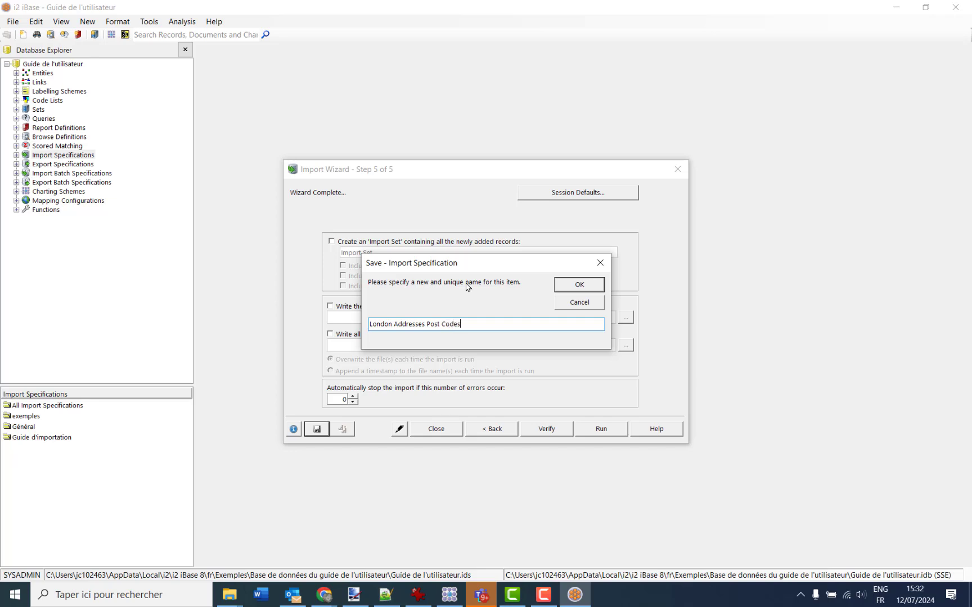
{"action": "left_click", "coordinate": [577, 285]}
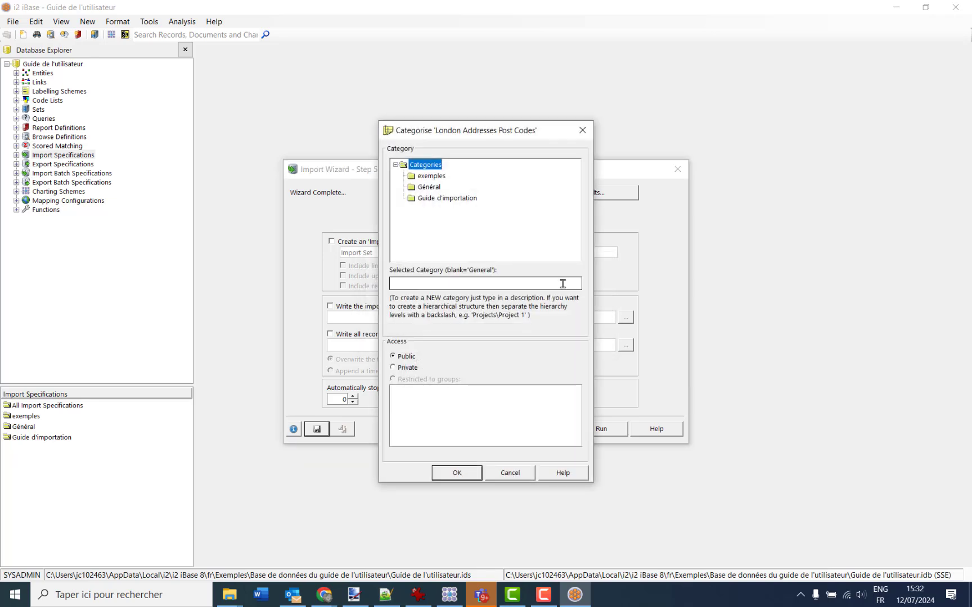
{"action": "left_click", "coordinate": [450, 473]}
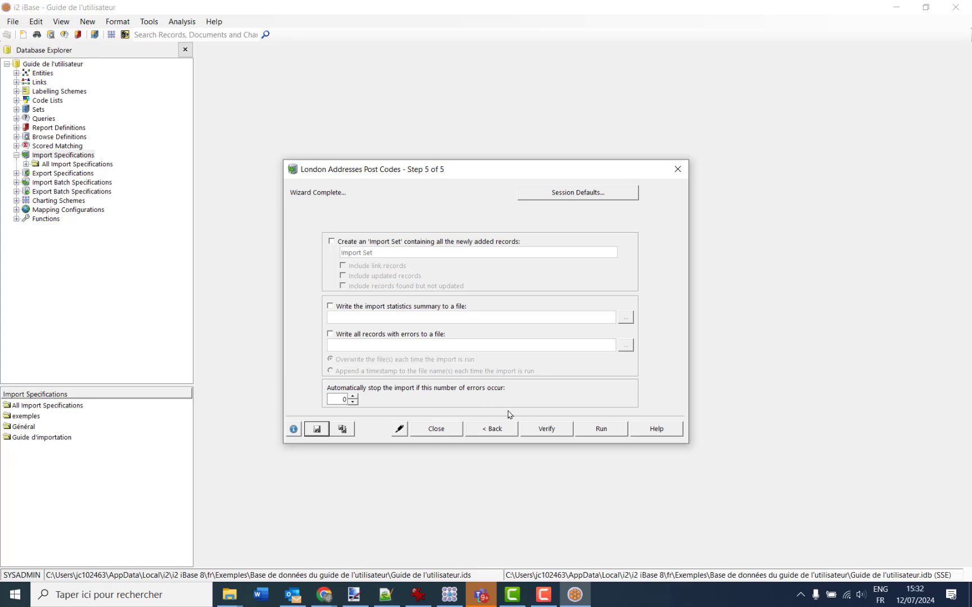
Step: Verify the import source data and return to the final wizard page
{"action": "left_click", "coordinate": [546, 429]}
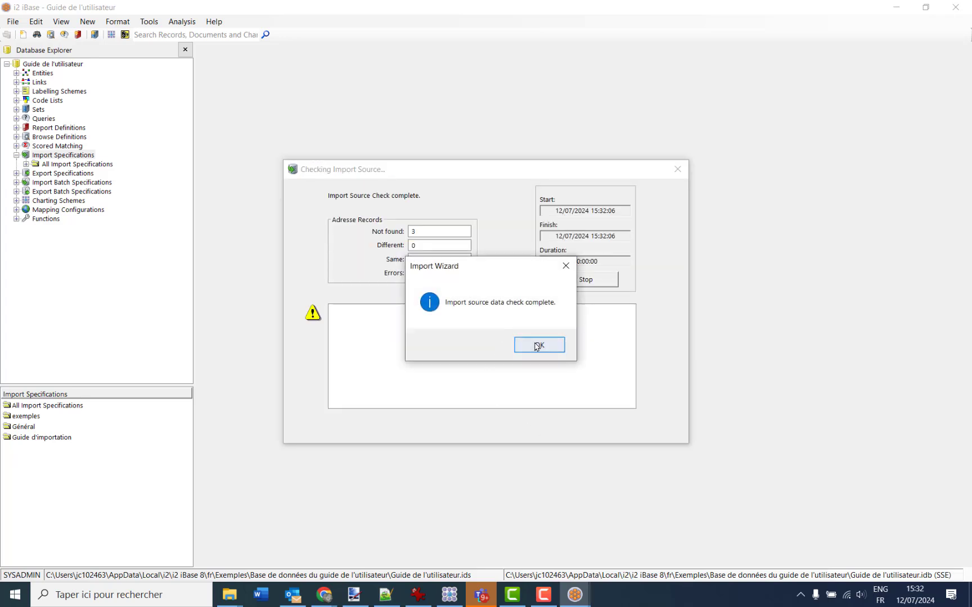
{"action": "left_click", "coordinate": [537, 344]}
{"action": "left_click", "coordinate": [549, 427]}
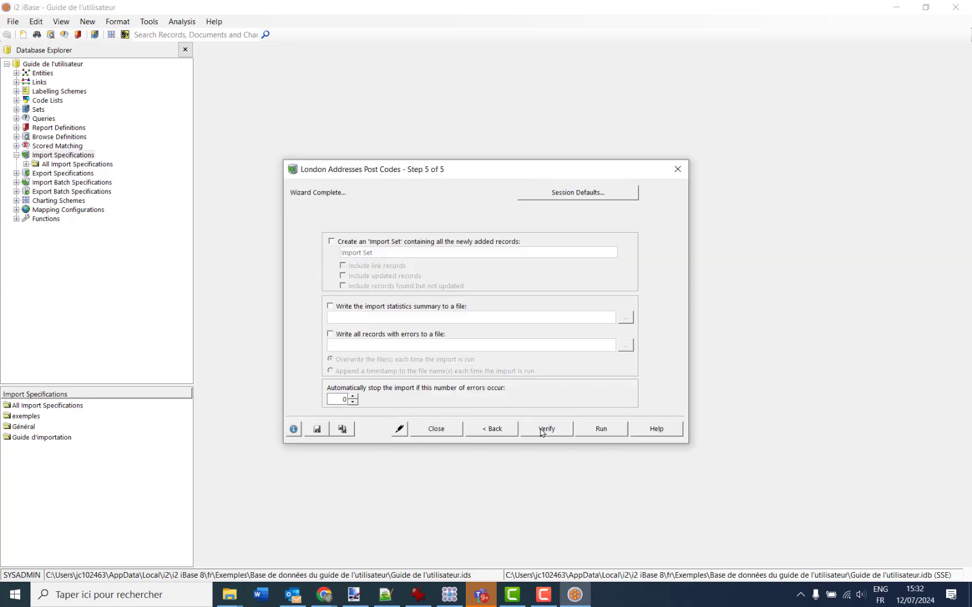
Step: Run the London Addresses Post Codes import and close the import wizard
{"action": "left_click", "coordinate": [600, 431]}
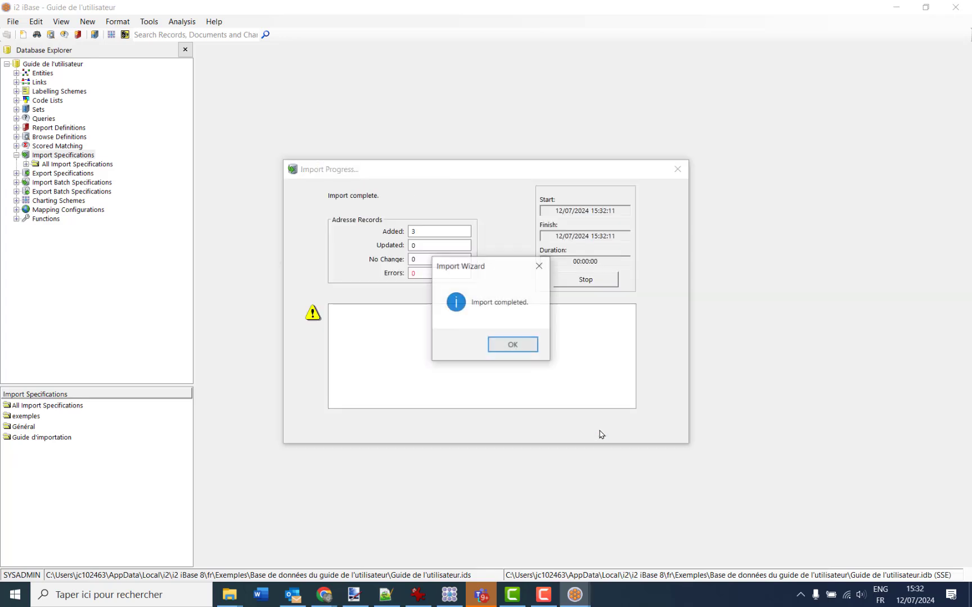
{"action": "left_click", "coordinate": [513, 345]}
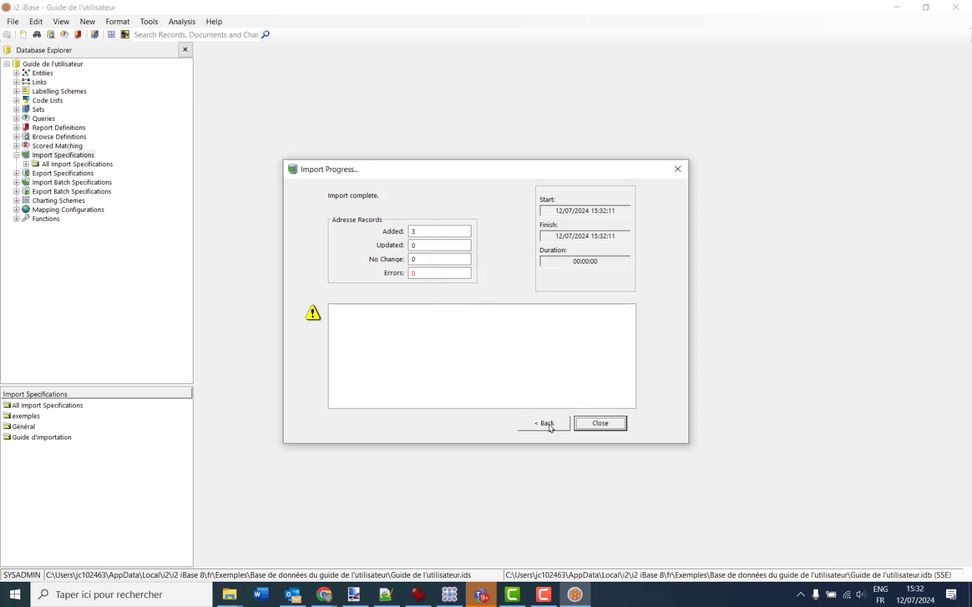
{"action": "left_click", "coordinate": [599, 424]}
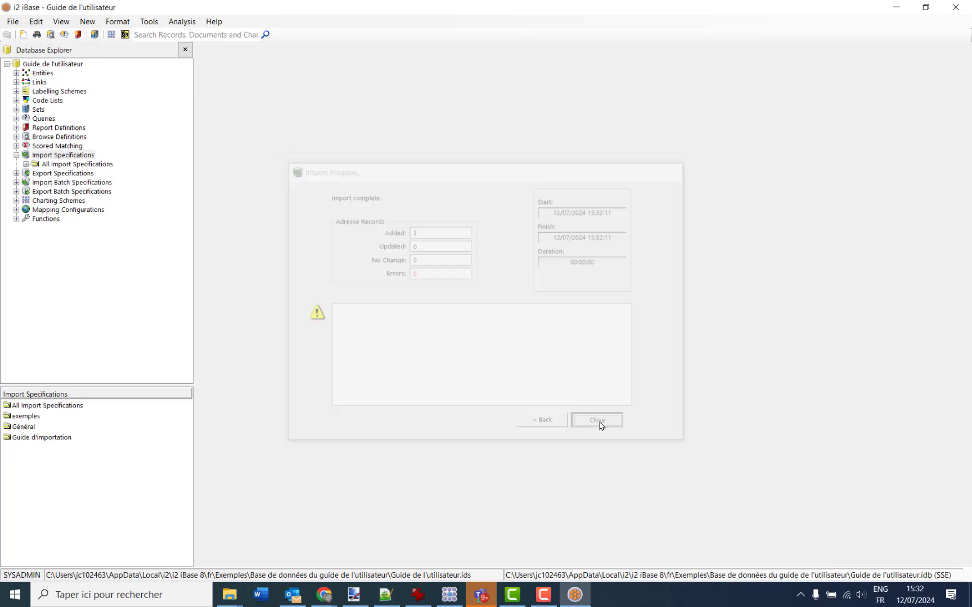
Step: List all records of the Adresse entity type and select the three newly imported London addresses
{"action": "left_click", "coordinate": [16, 73]}
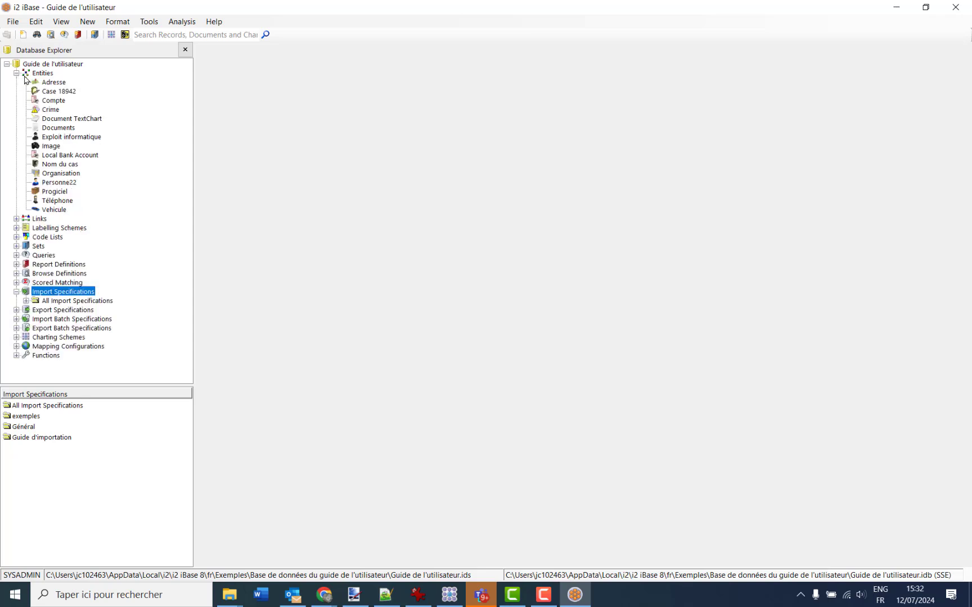
{"action": "left_click", "coordinate": [51, 85]}
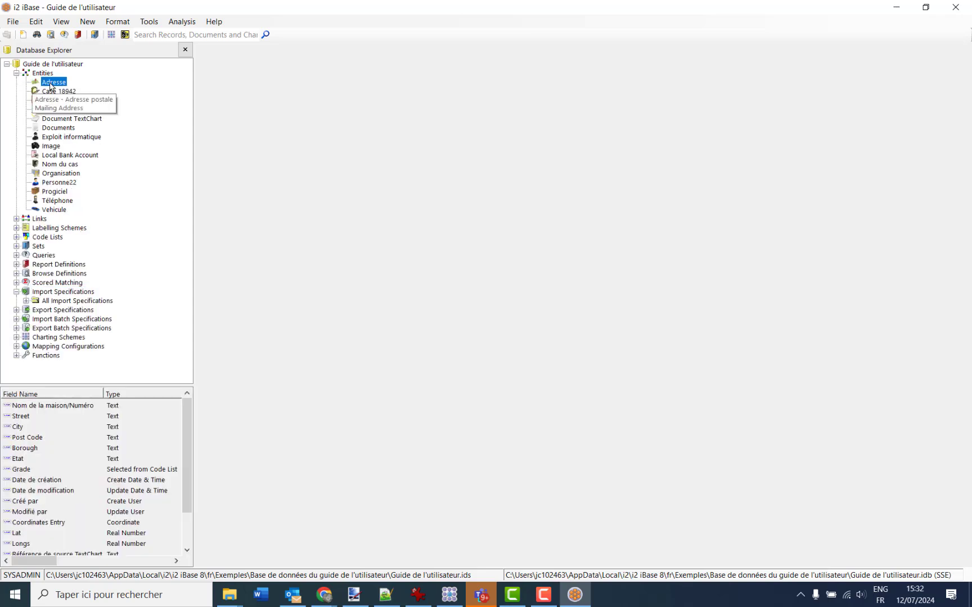
{"action": "right_click", "coordinate": [50, 85]}
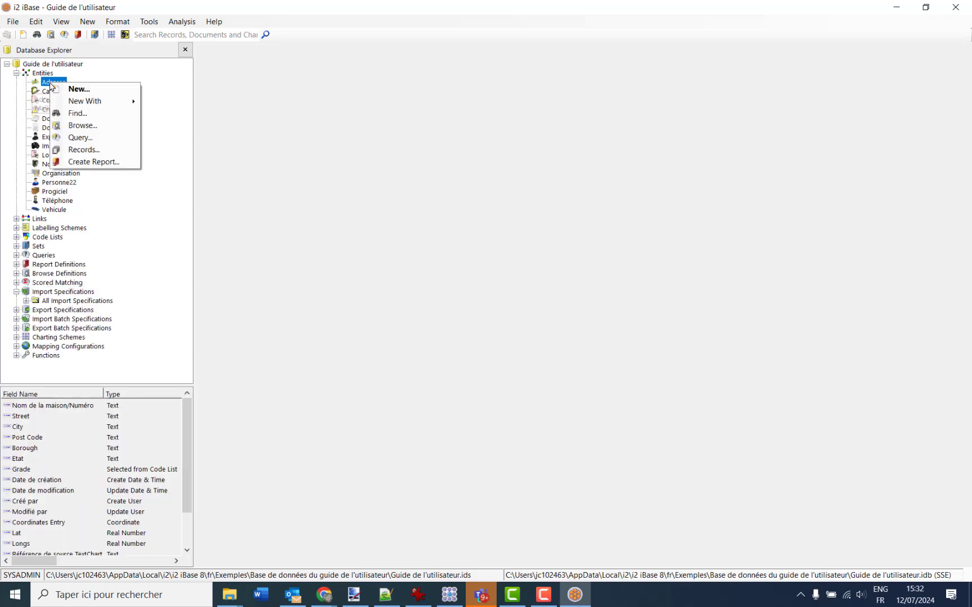
{"action": "left_click", "coordinate": [90, 152]}
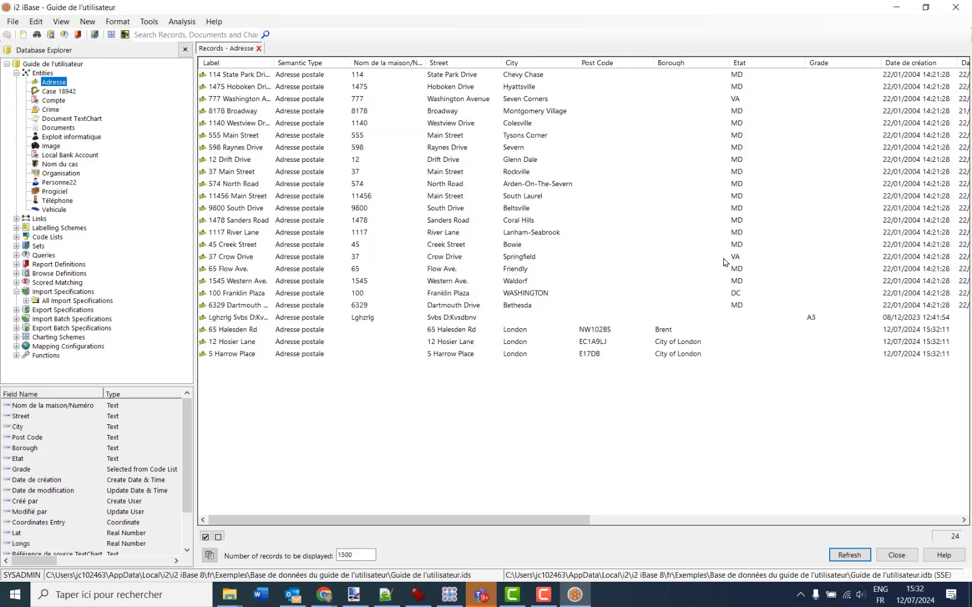
{"action": "left_click", "coordinate": [228, 334]}
{"action": "left_click", "coordinate": [224, 353], "text": "shift"}
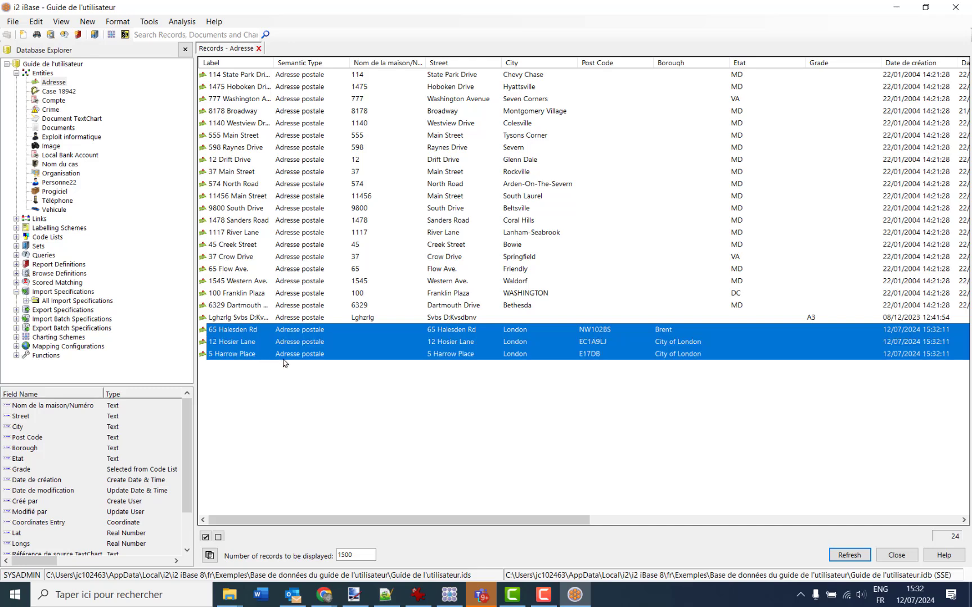